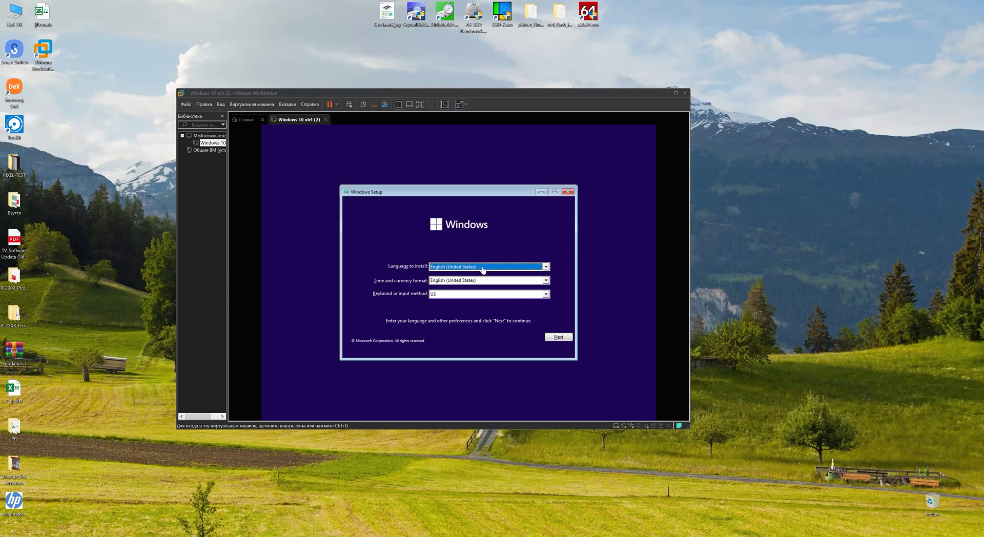
Keep English (United States) for language and format and US keyboard, then continue setup
left_click(547, 271)
left_click(546, 268)
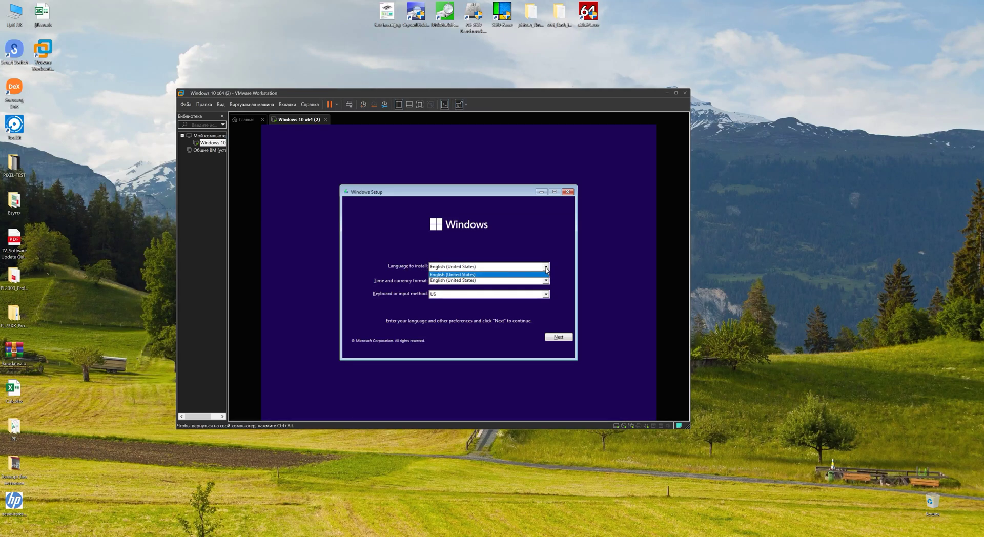
left_click(546, 282)
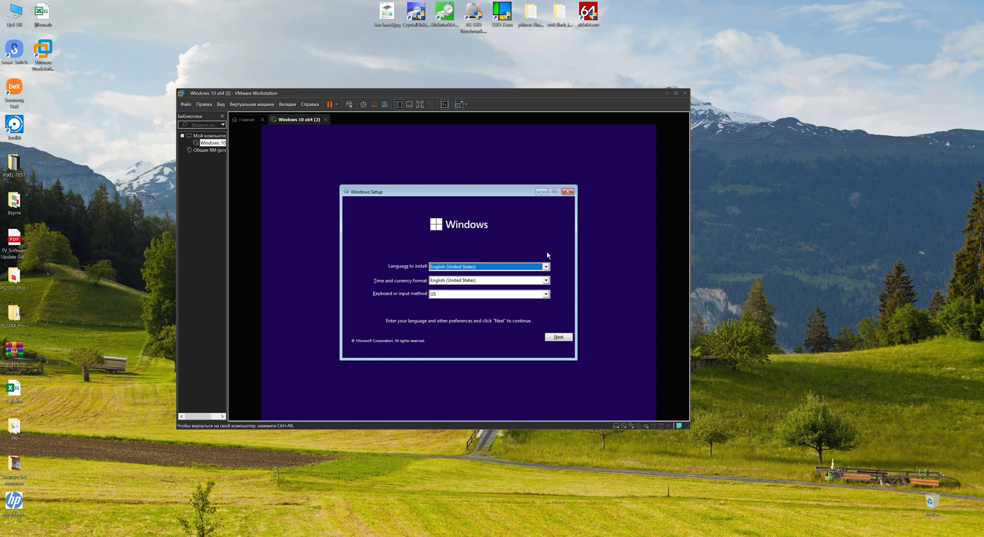
left_click(546, 283)
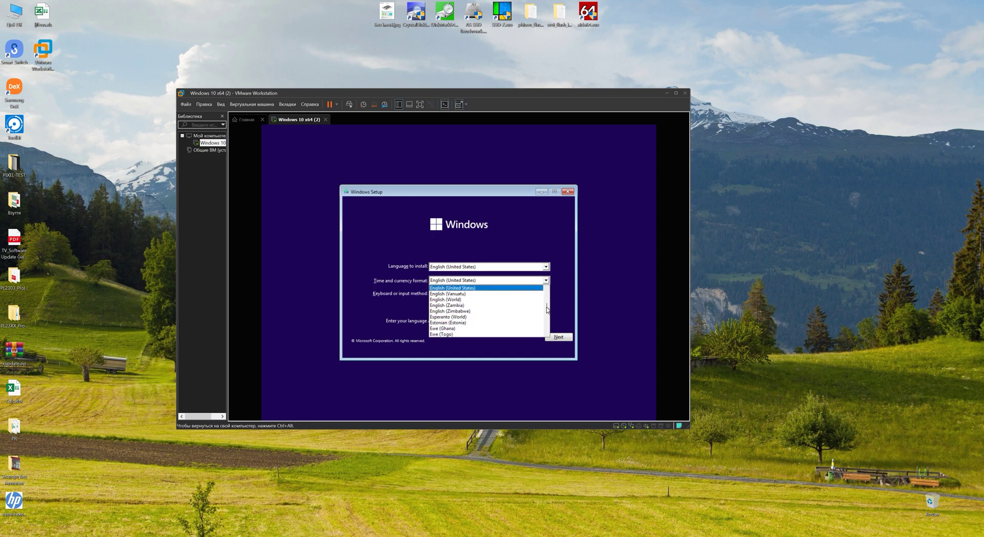
left_click_drag(546, 310, 547, 326)
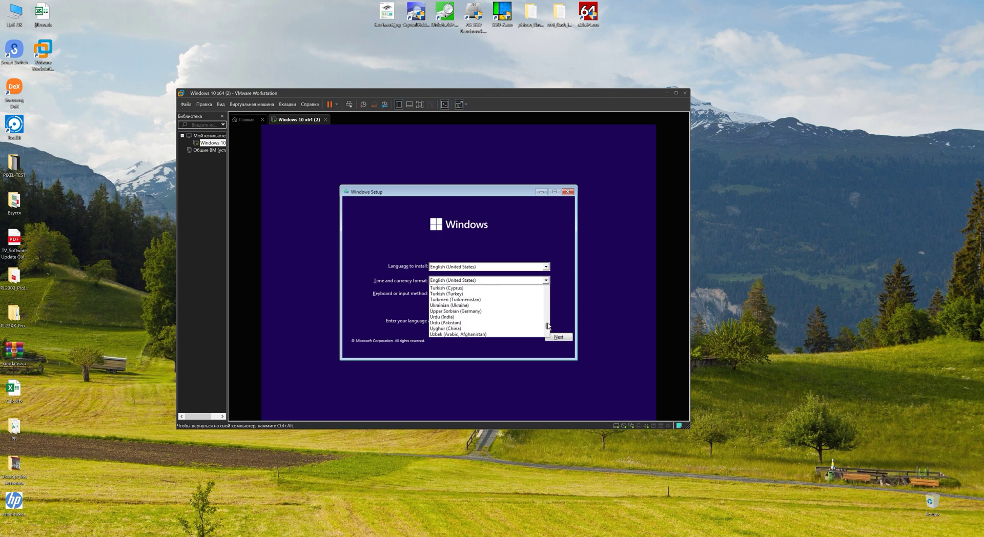
left_click(551, 298)
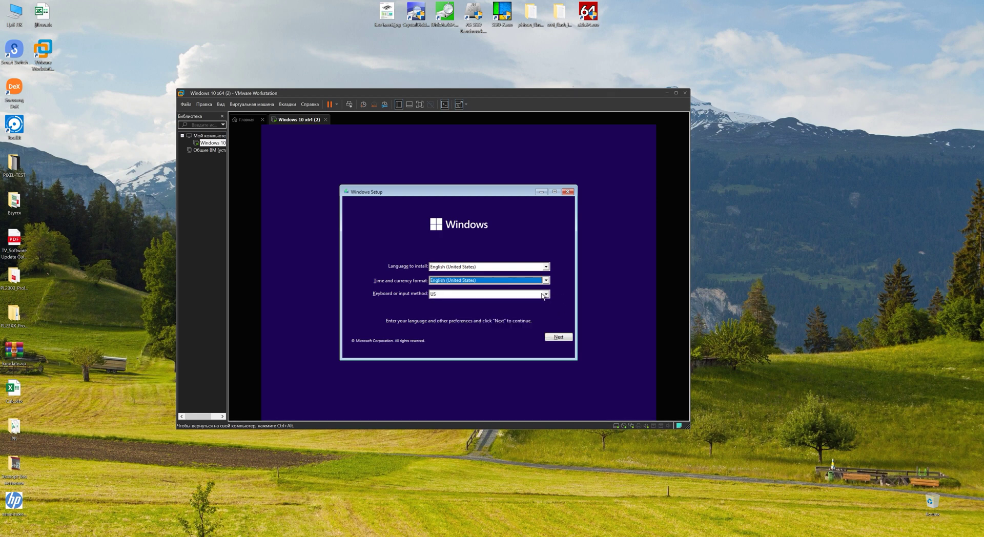
left_click(544, 295)
left_click(544, 294)
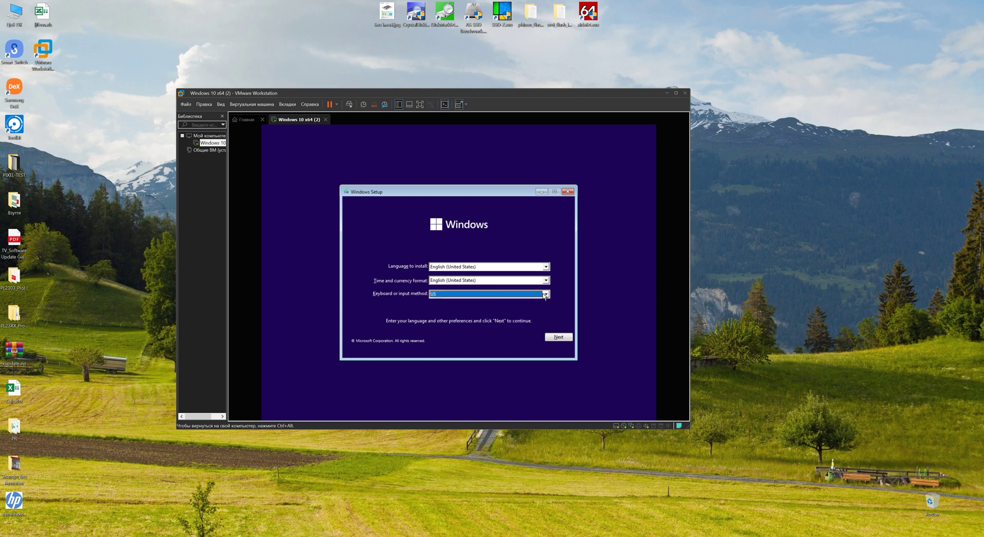
left_click(557, 336)
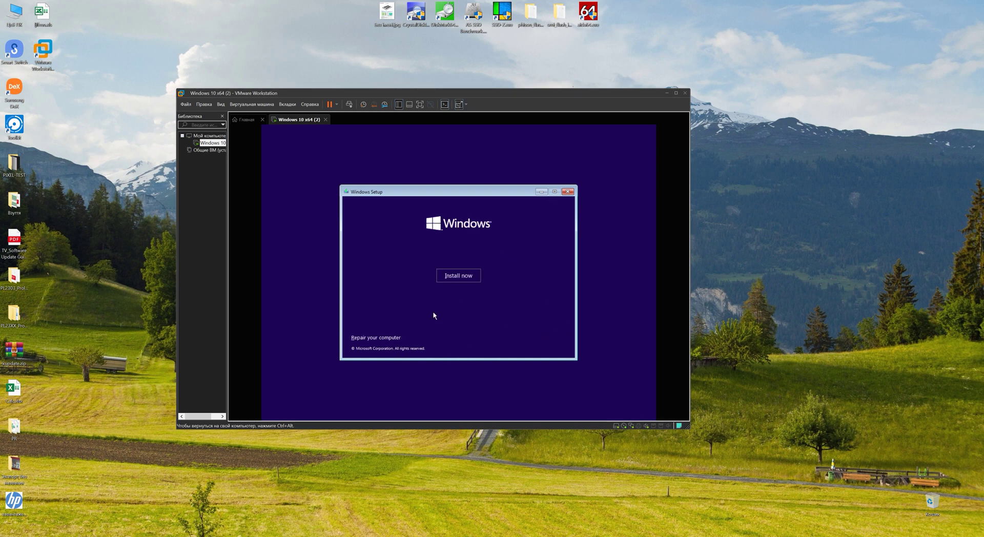
Begin the Windows installation from the Install now screen
left_click(459, 276)
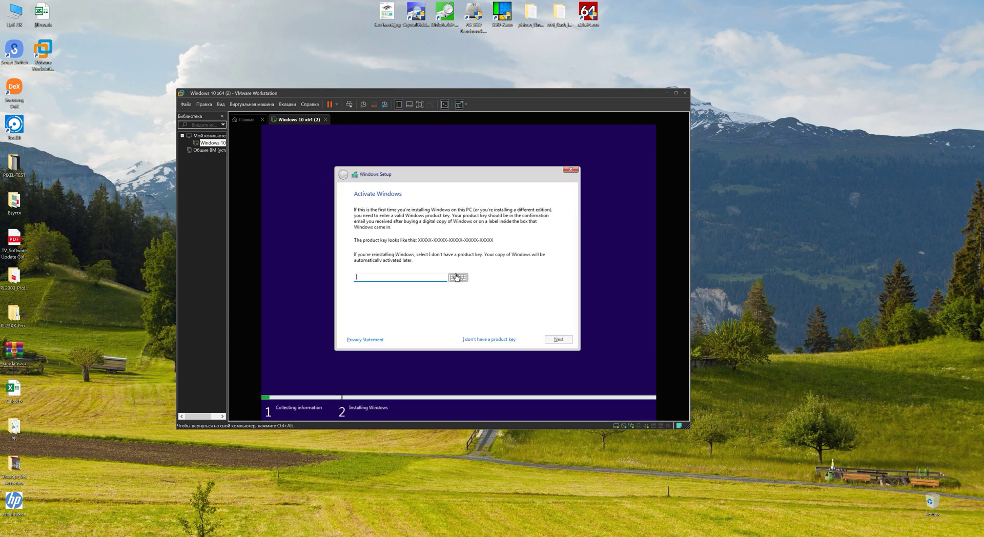
key("ctrl+alt")
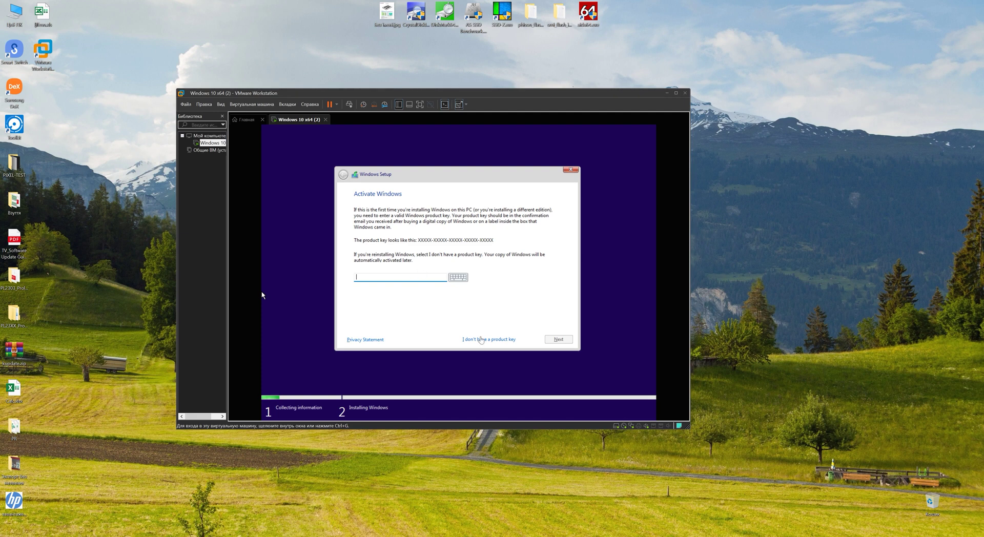
left_click(262, 295)
Skip the product key and continue with the Windows 11 Home edition
left_click(489, 339)
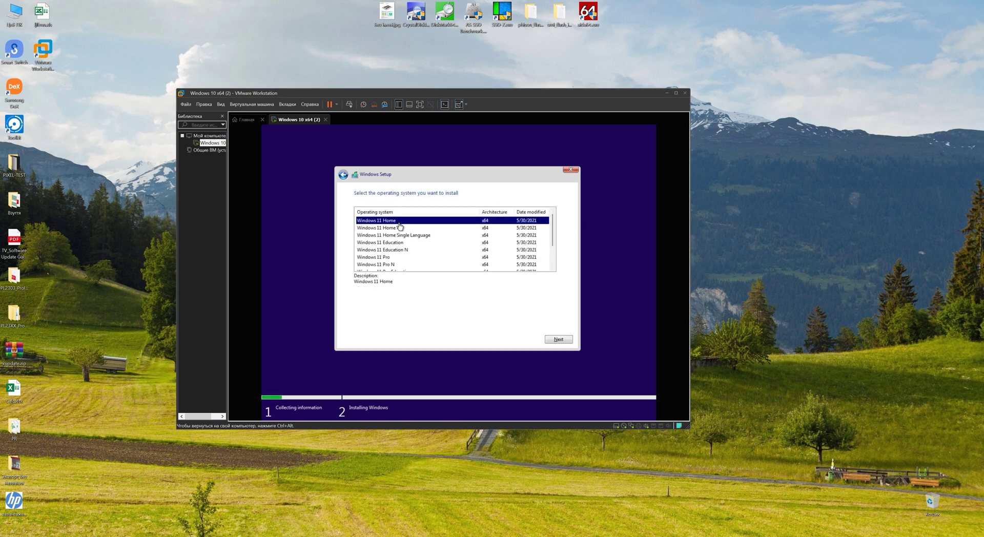
scroll(398, 254, "down", 1)
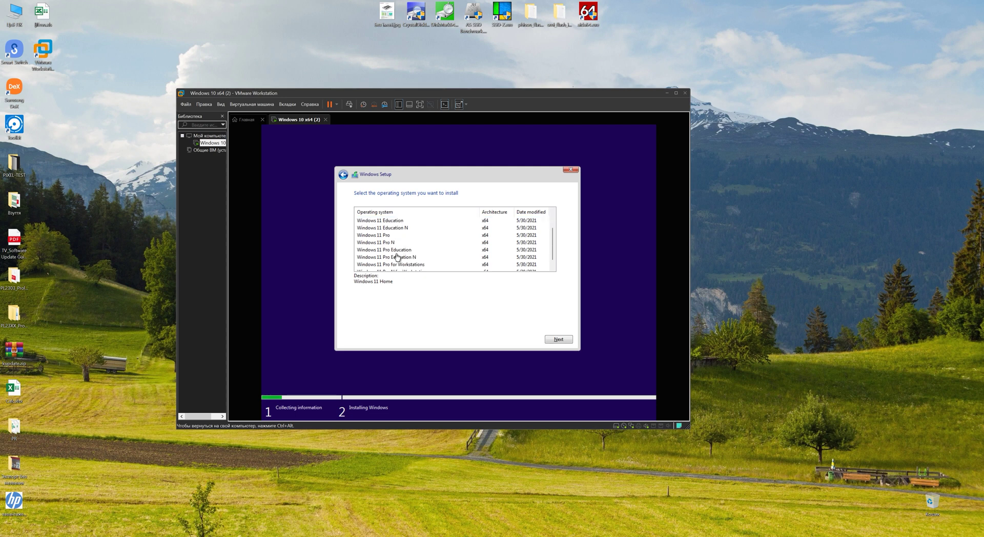
scroll(398, 254, "down", 1)
scroll(400, 270, "up", 2)
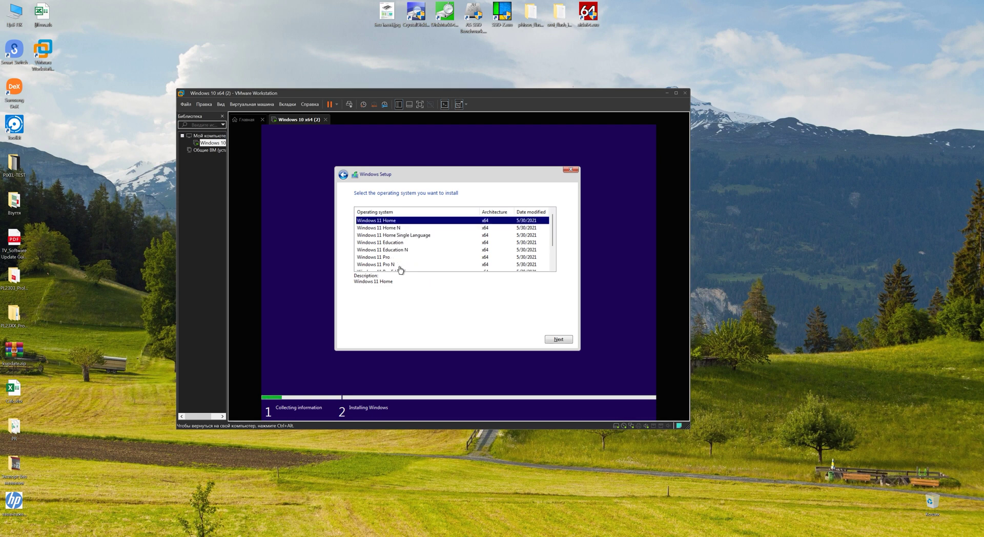
left_click(559, 340)
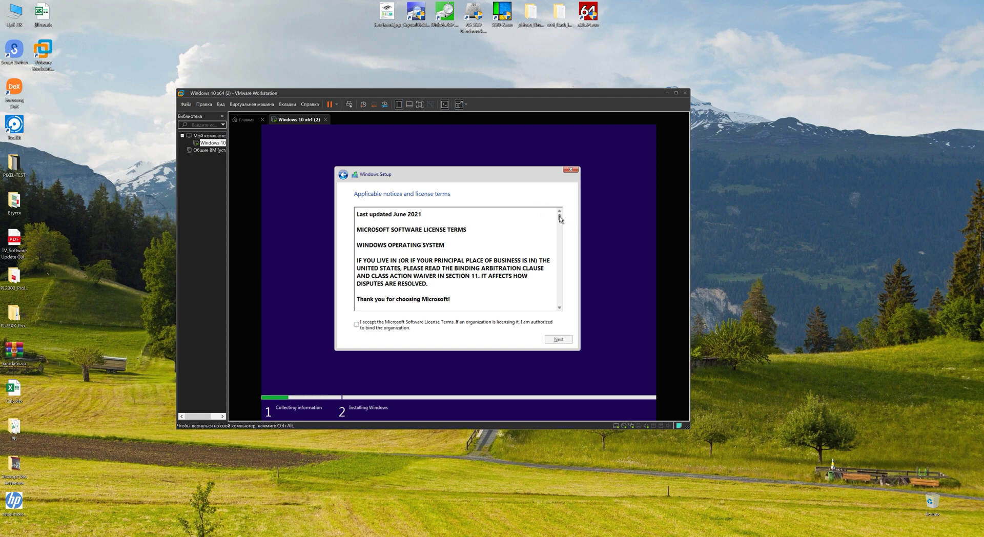
Read through and accept the Microsoft license terms
left_click_drag(560, 219, 560, 302)
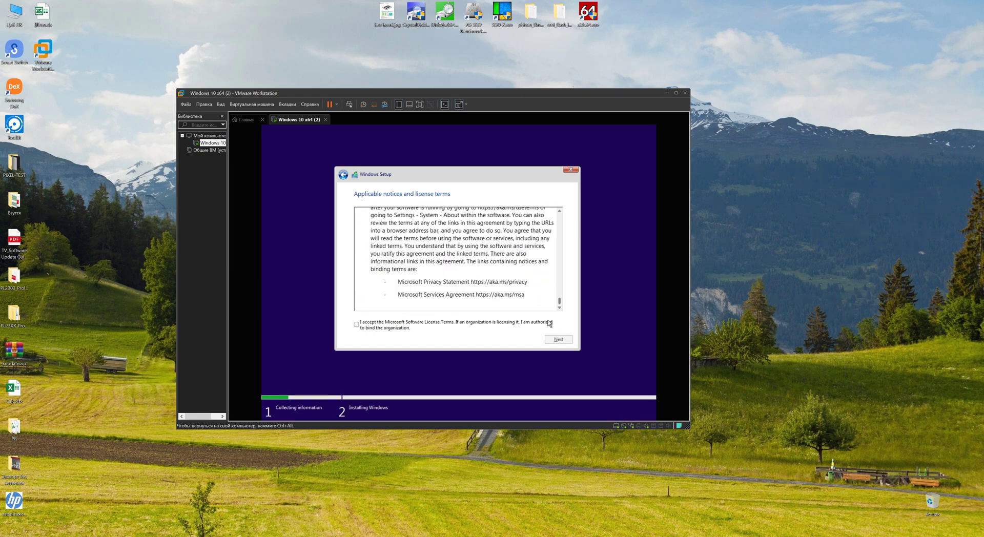
left_click(356, 324)
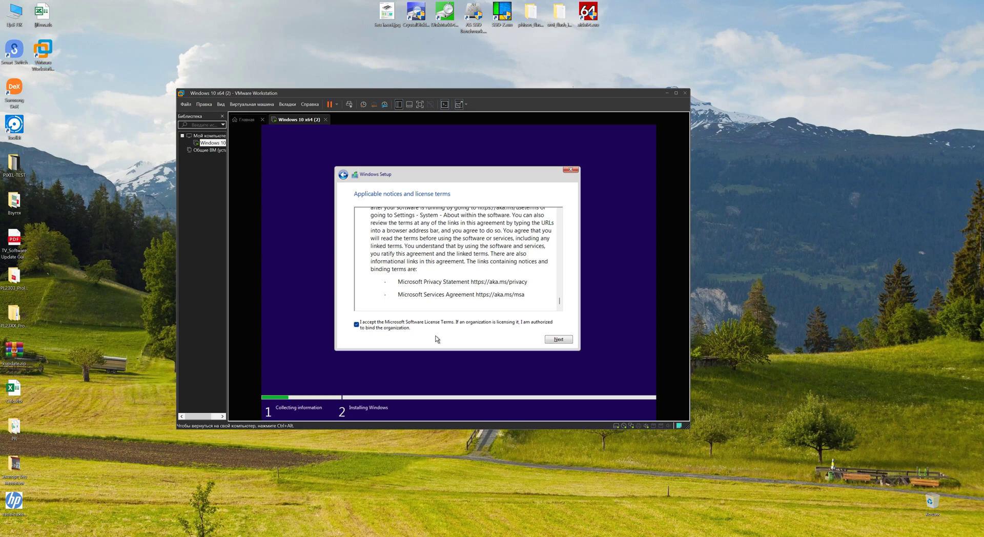
left_click(558, 341)
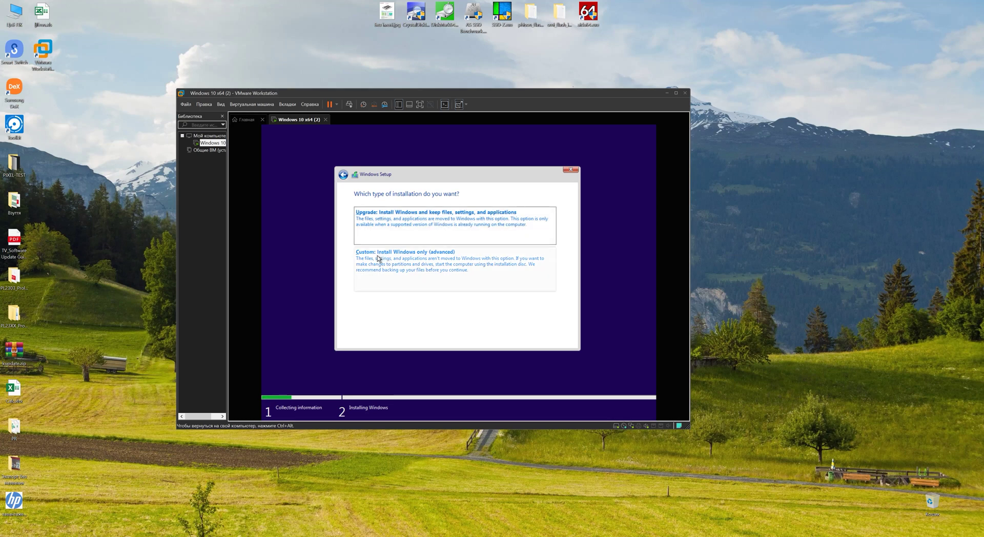
Choose a custom Windows-only install onto Drive 0 Partition 3
left_click(448, 265)
left_click(447, 253)
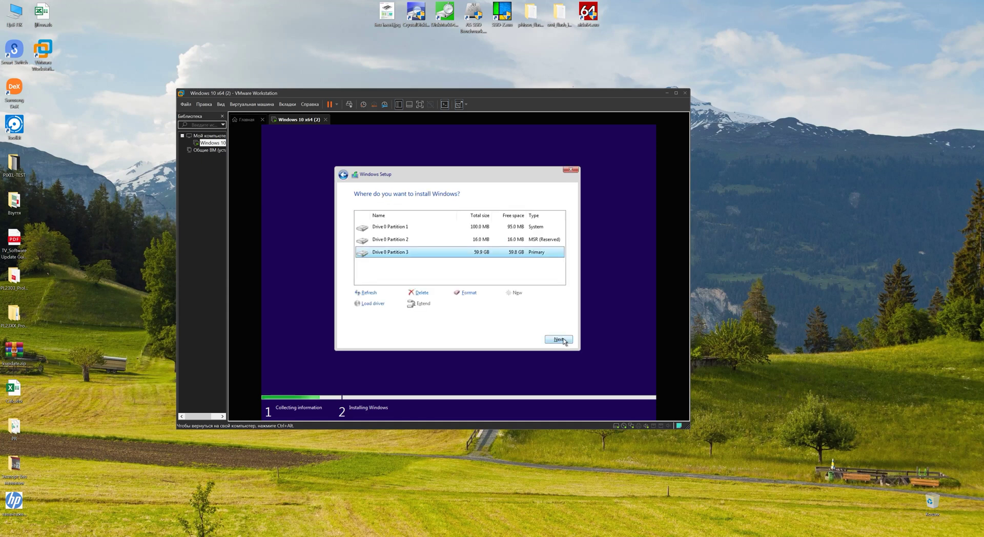
left_click(562, 339)
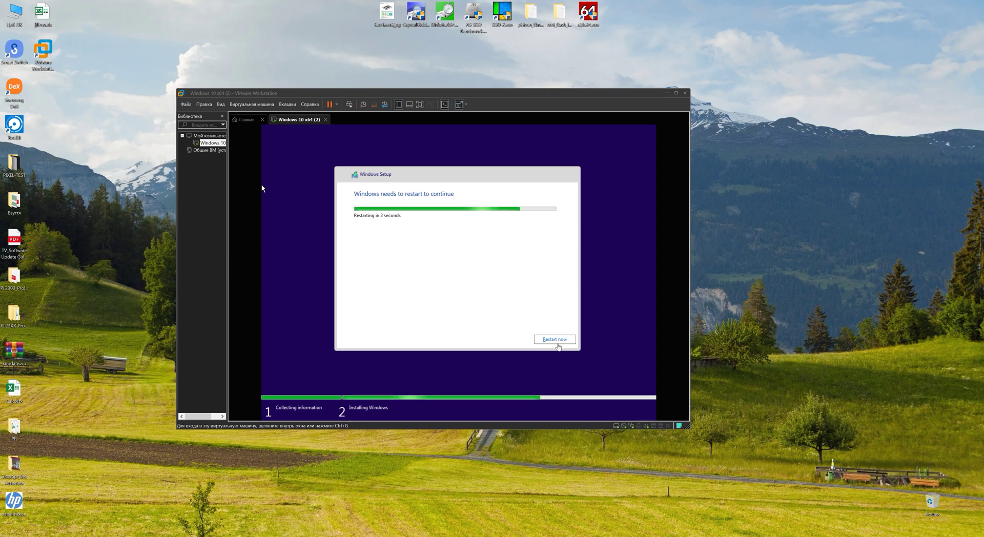
Restart the virtual machine immediately to finish the installation
left_click(556, 340)
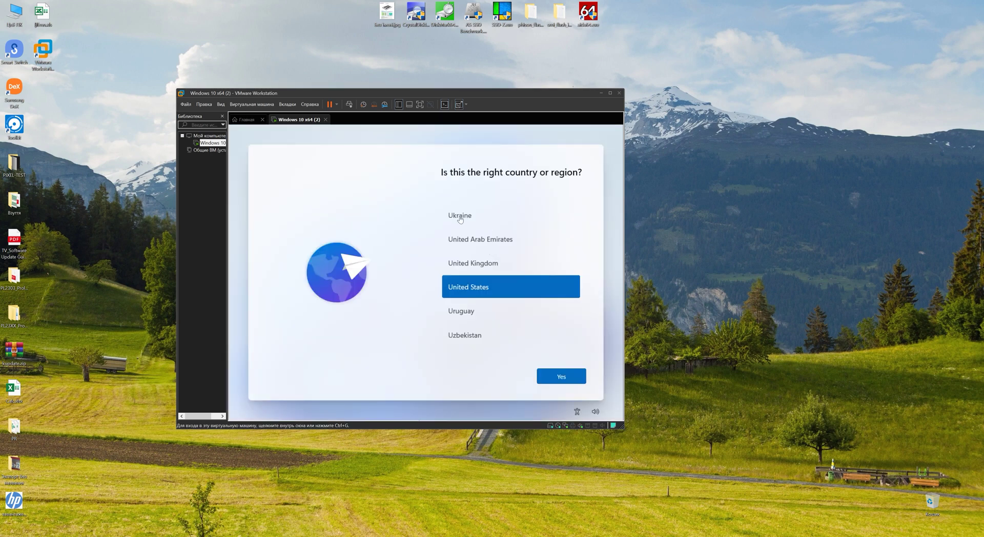
Set Ukraine as the country or region
left_click(459, 220)
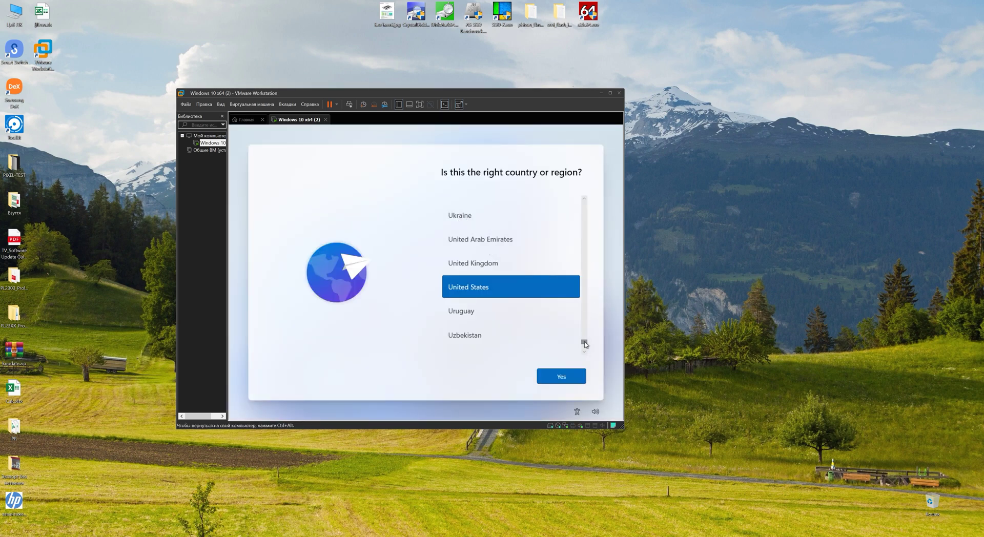
left_click_drag(584, 343, 605, 347)
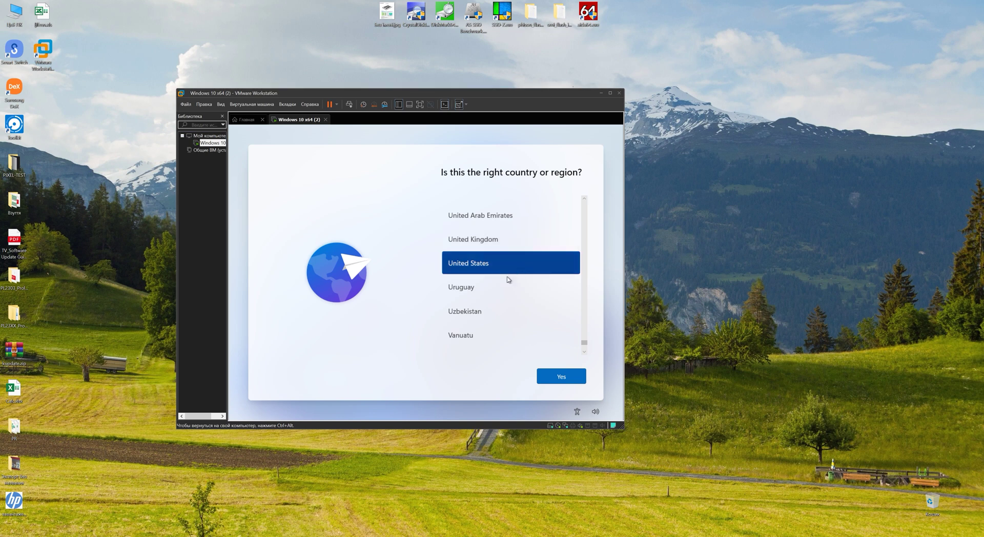
scroll(492, 292, "up", 1)
left_click(487, 216)
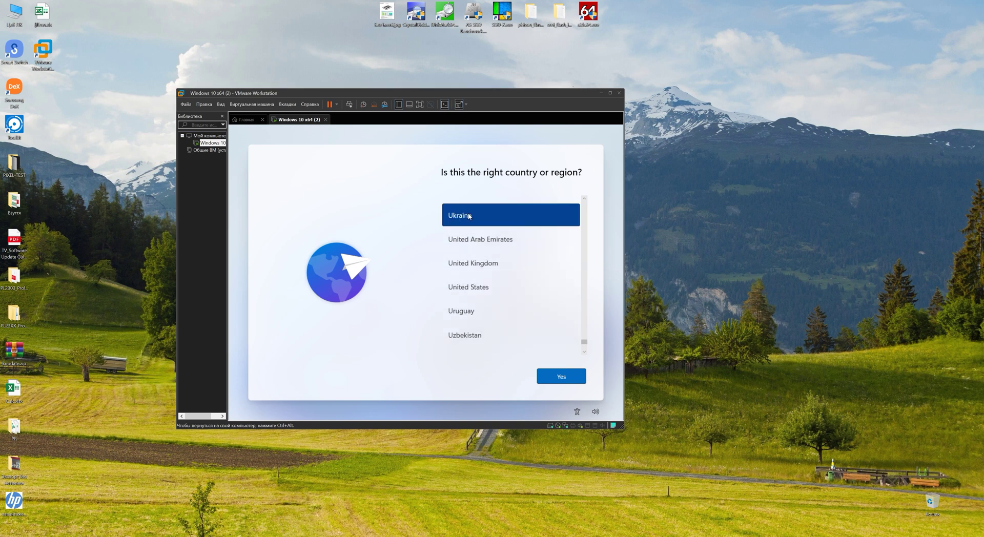
left_click(577, 383)
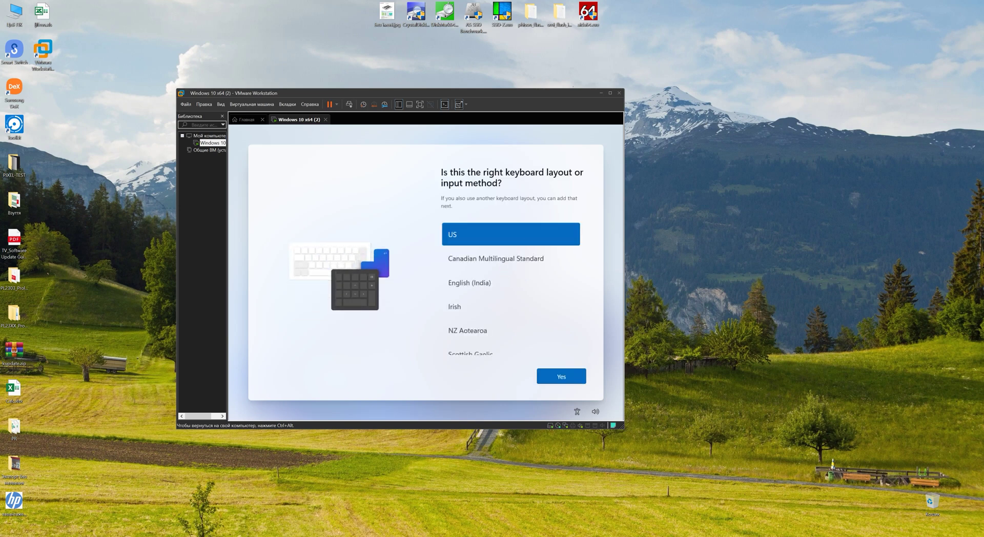
Keep US as the keyboard layout and skip adding a second layout
scroll(510, 303, "down", 5)
scroll(510, 303, "down", 5)
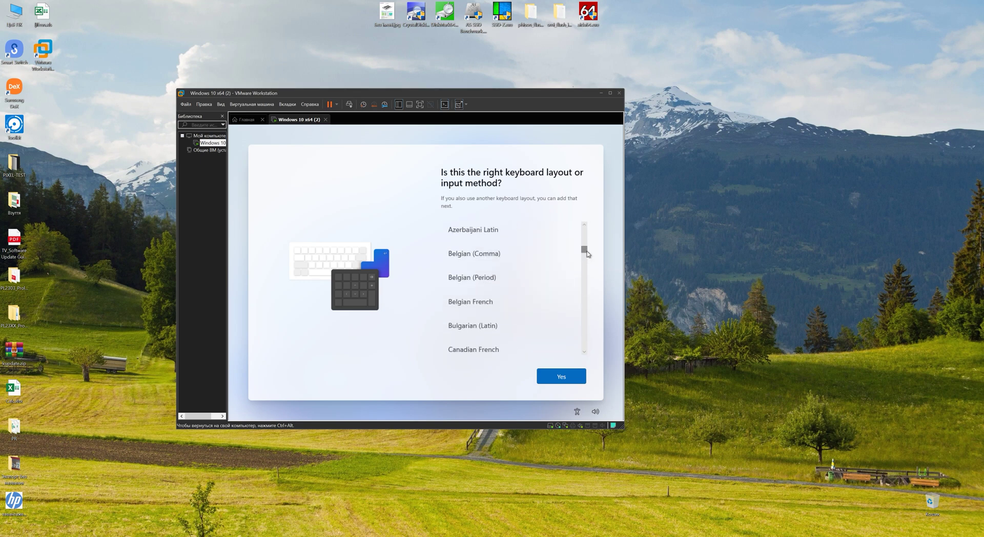
left_click_drag(583, 253, 584, 350)
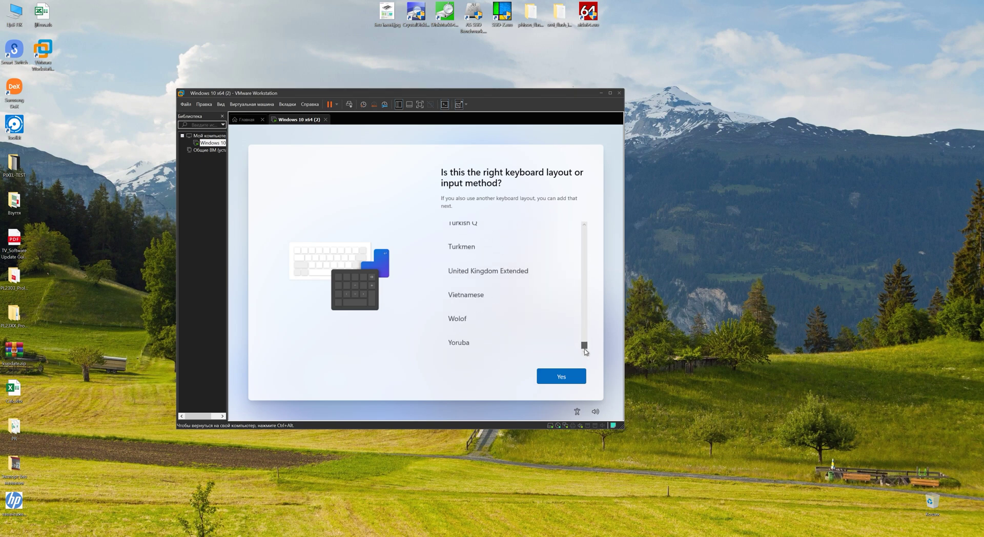
scroll(584, 346, "up", 2)
scroll(584, 344, "down", 2)
left_click_drag(593, 347, 593, 226)
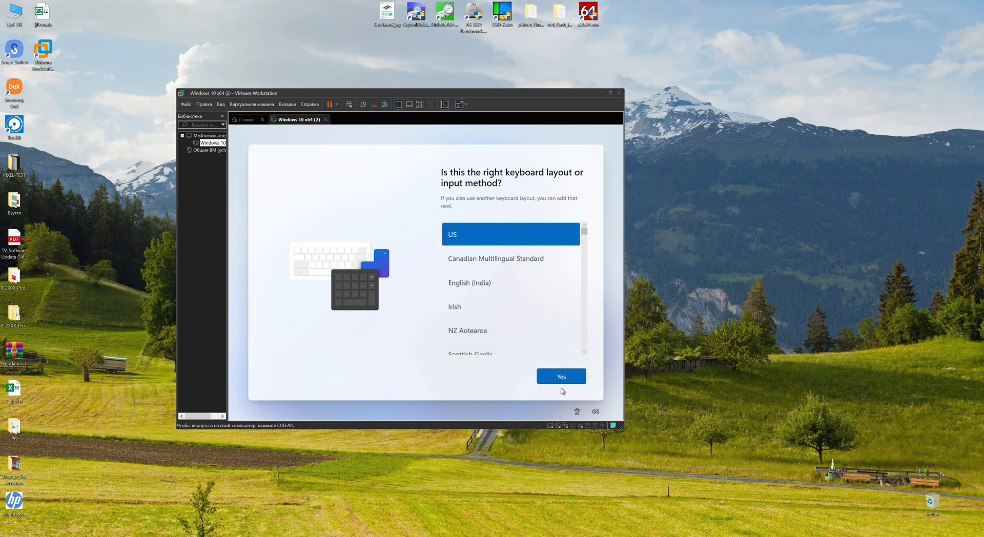
left_click(563, 380)
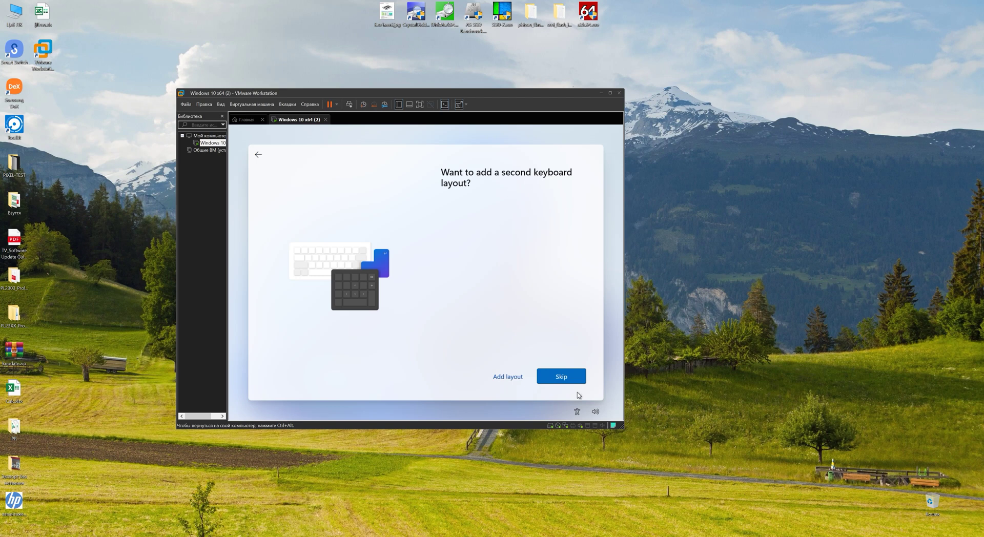
left_click(564, 379)
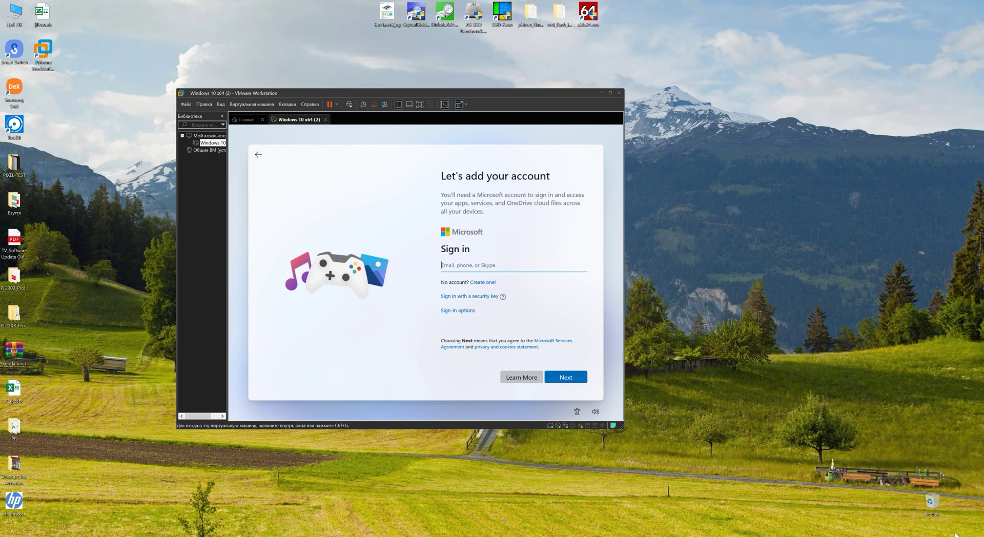
Continue past the Microsoft account sign-in page
left_click(905, 476)
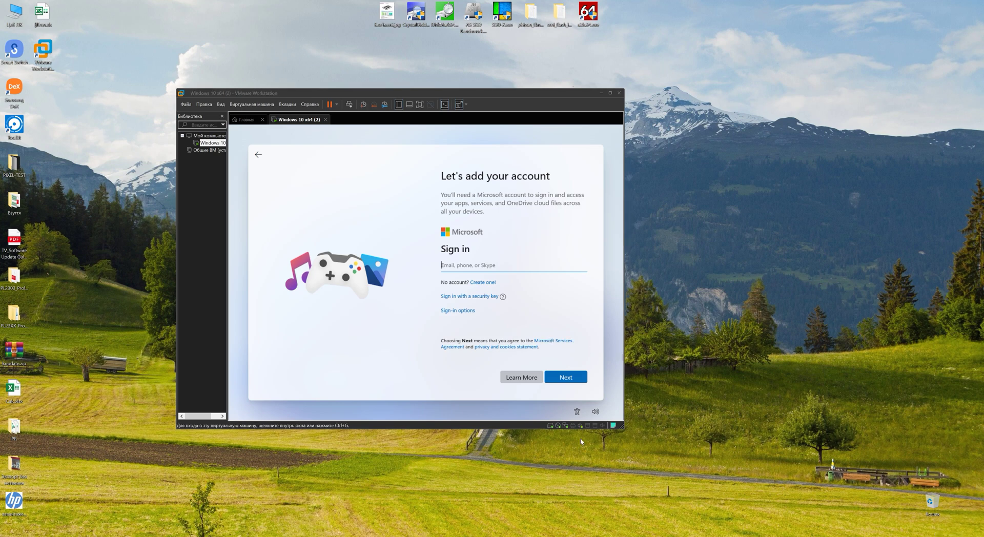
left_click(568, 380)
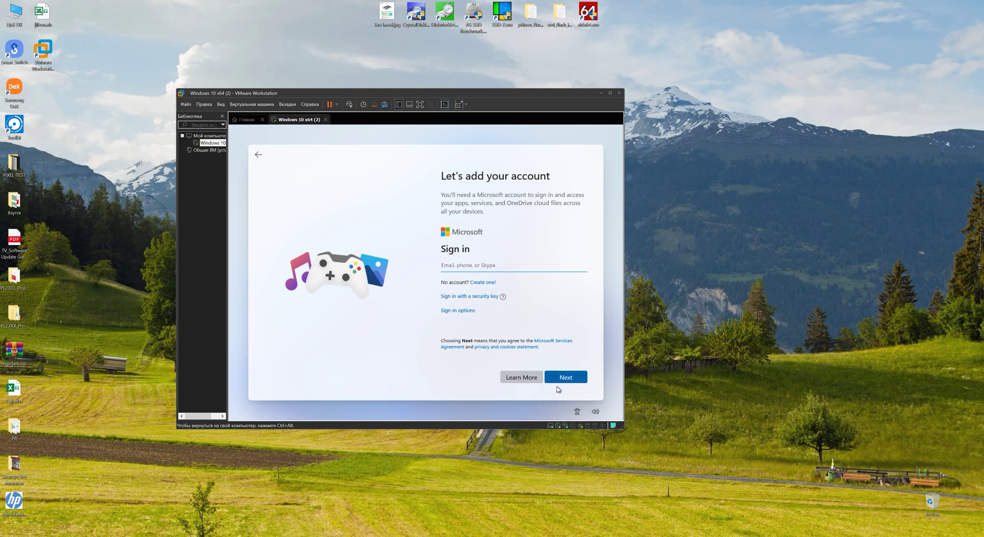
left_click(564, 380)
key("ctrl+alt")
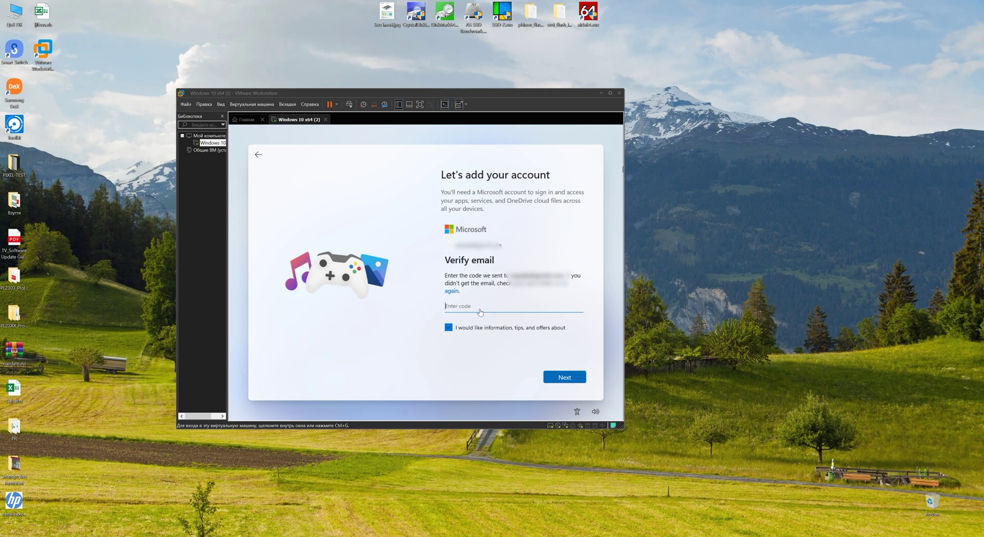
Enter and submit the email verification code
left_click(554, 259)
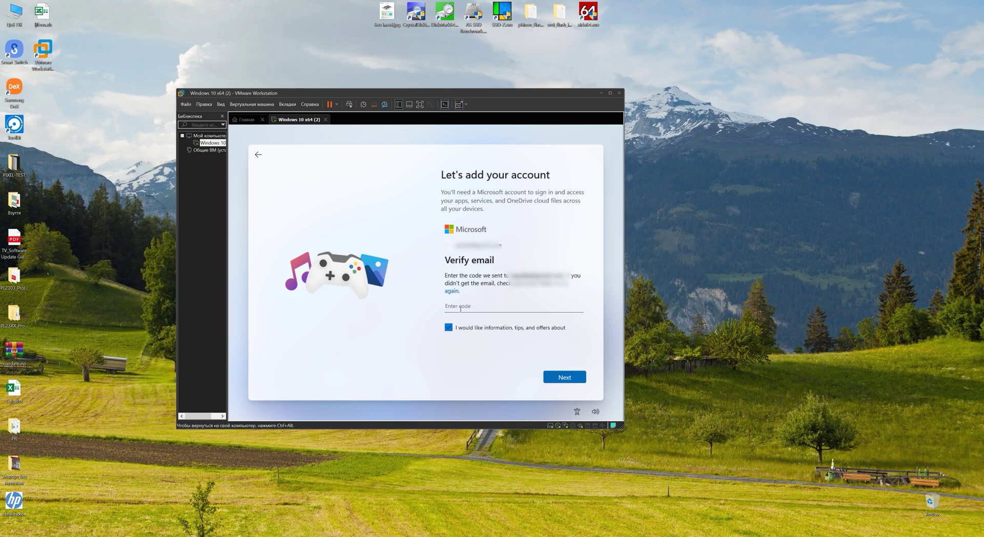
left_click(574, 380)
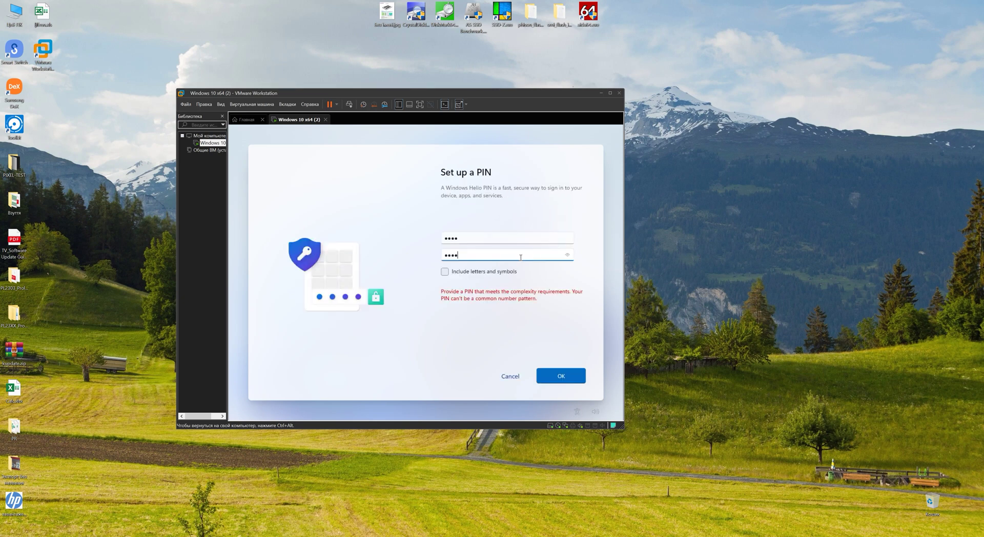
Confirm the new PIN with OK
left_click(567, 374)
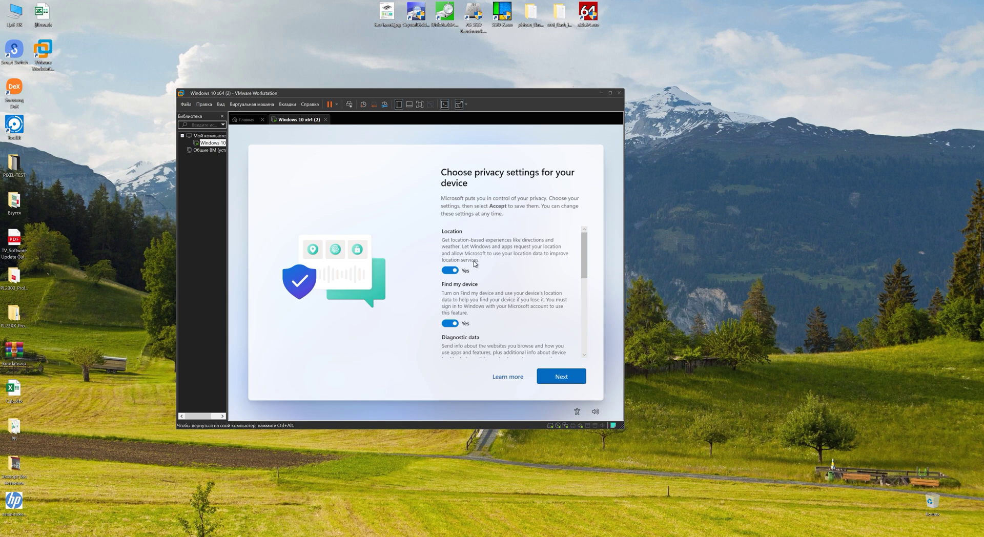
Review all privacy toggles, leave every option on, and accept them
scroll(474, 263, "down", 2)
scroll(474, 263, "down", 6)
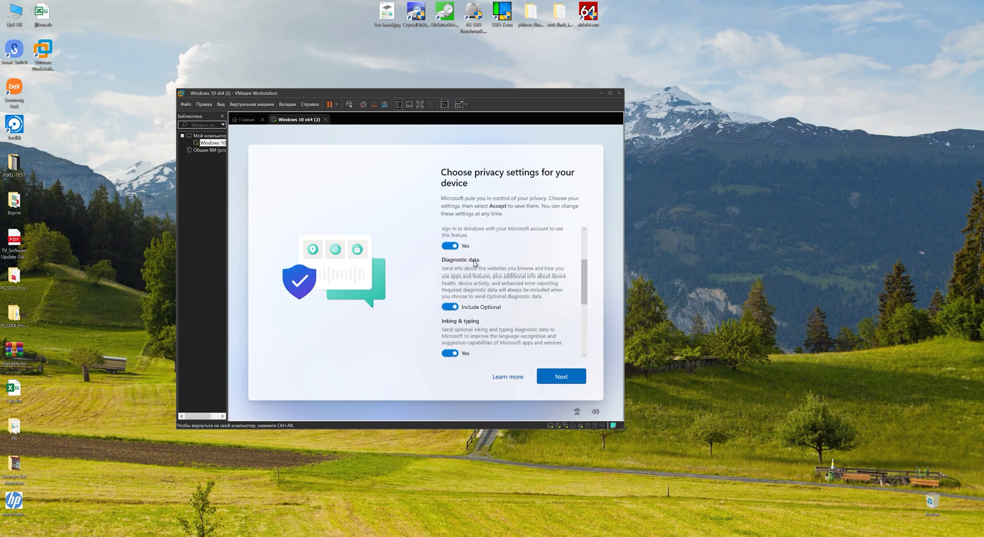
scroll(475, 263, "down", 3)
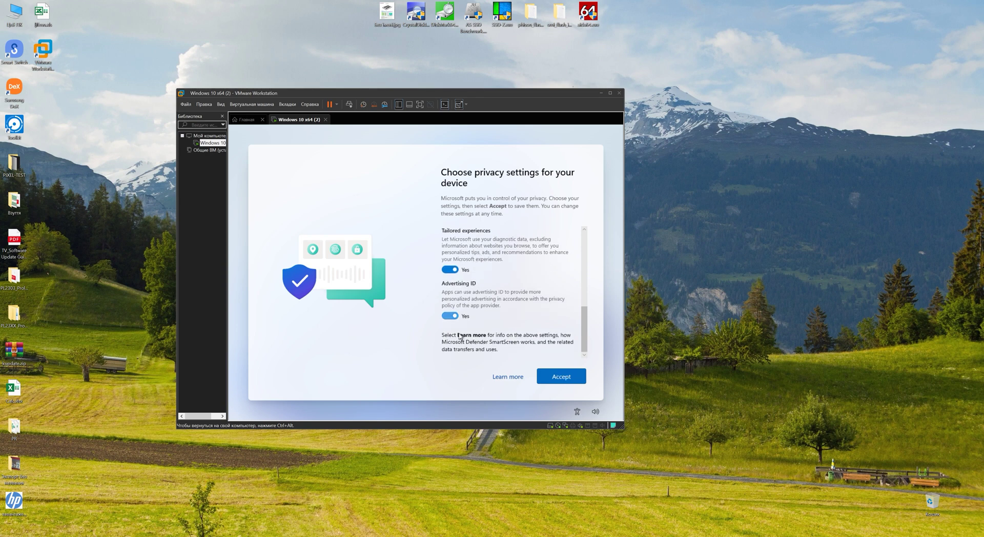
scroll(460, 314, "up", 6)
scroll(459, 313, "up", 5)
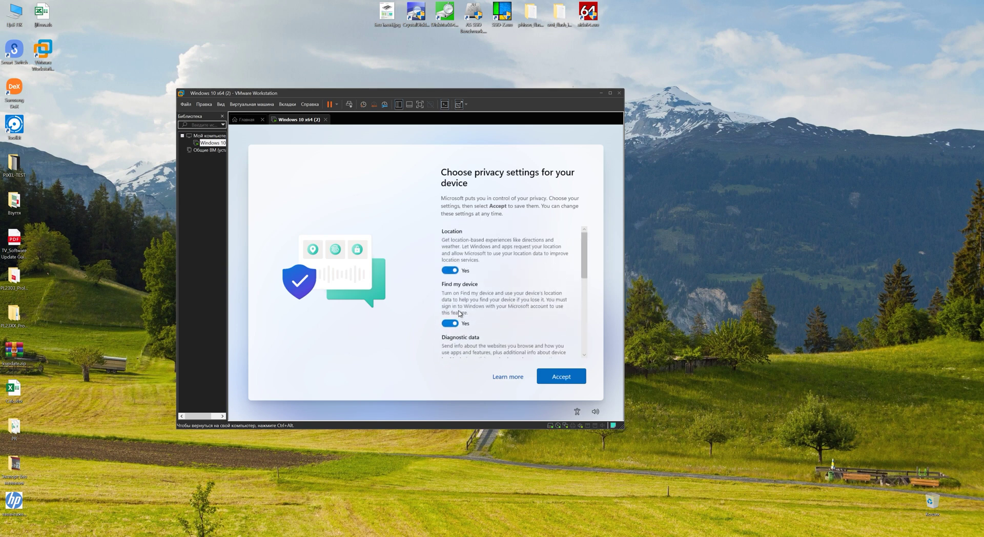
scroll(484, 265, "down", 10)
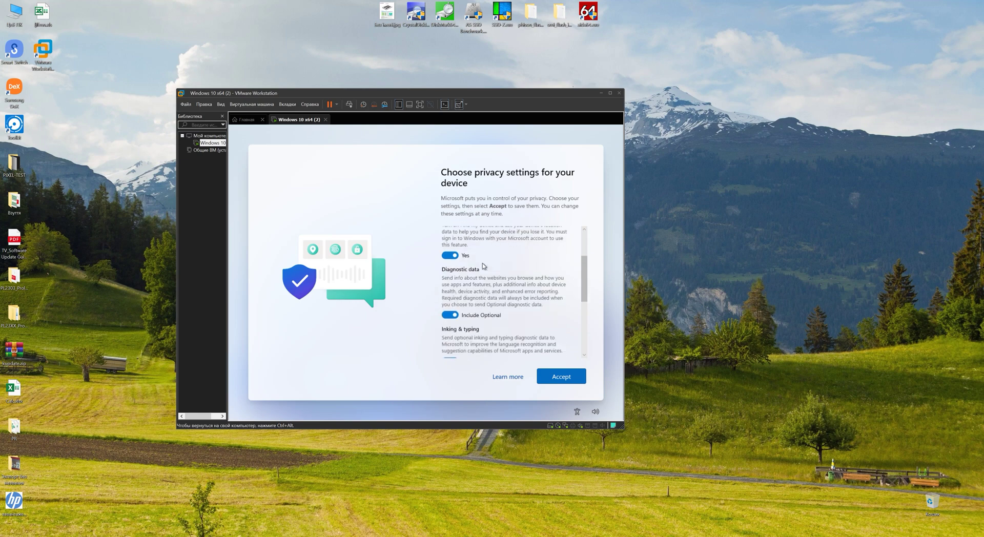
scroll(483, 266, "up", 3)
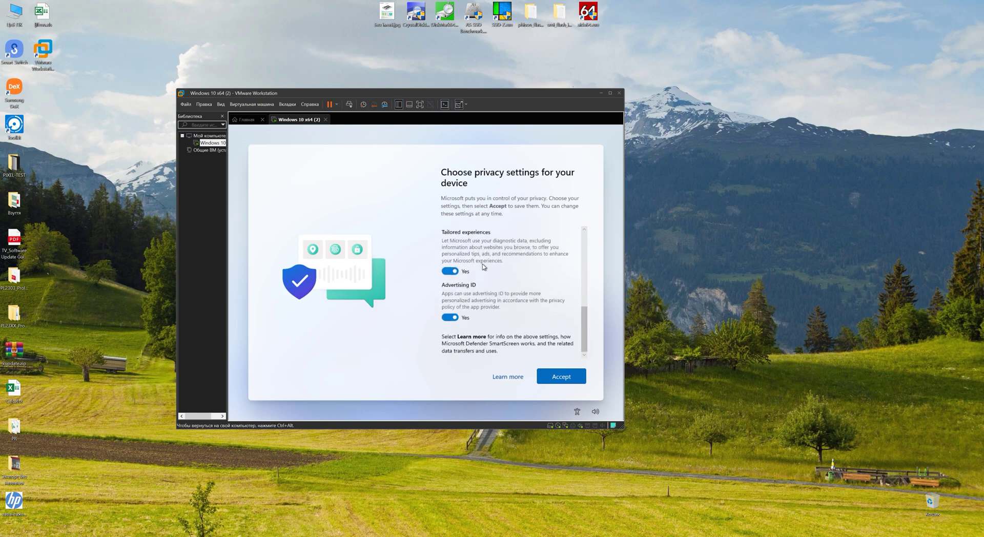
scroll(484, 265, "down", 3)
left_click(561, 376)
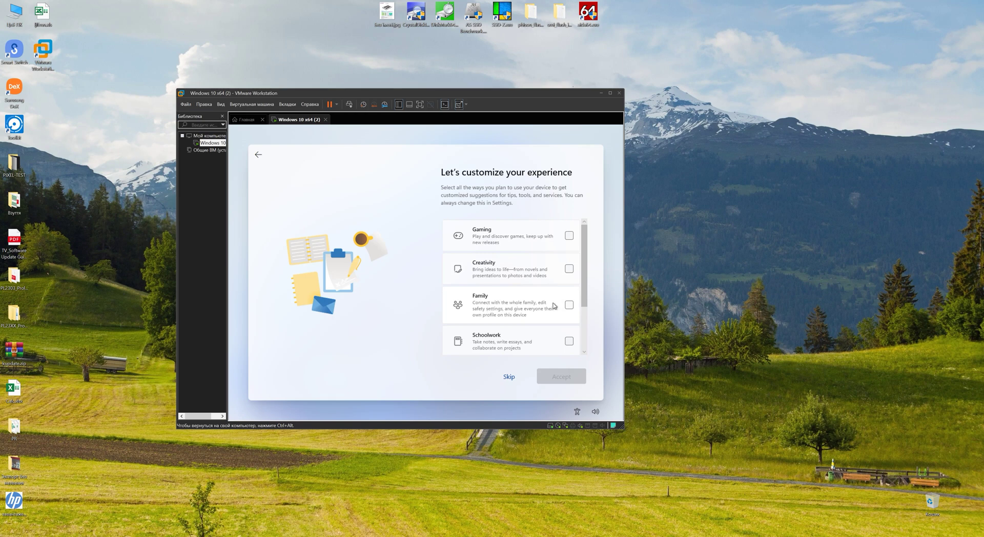
Choose Family as the device use and store files only on this device
left_click(569, 305)
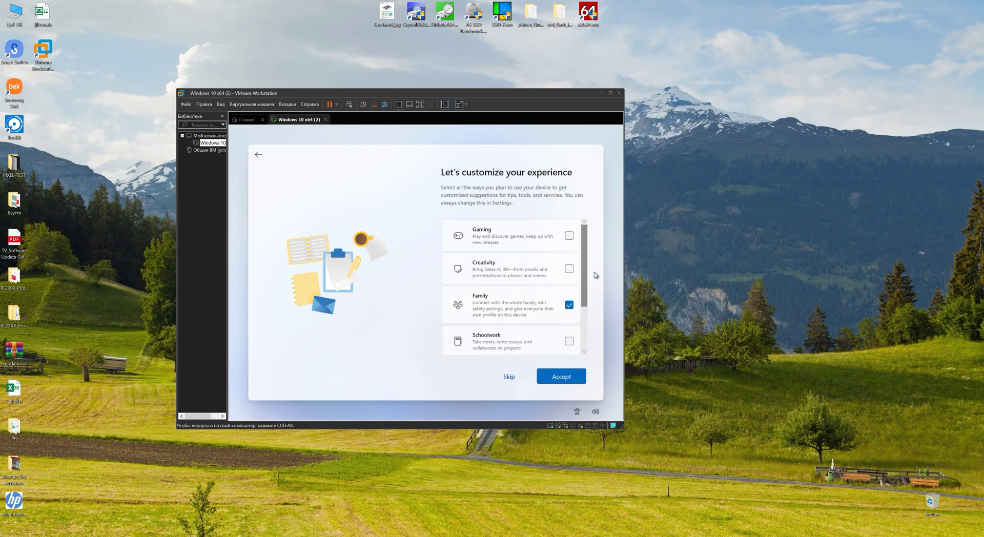
left_click(567, 378)
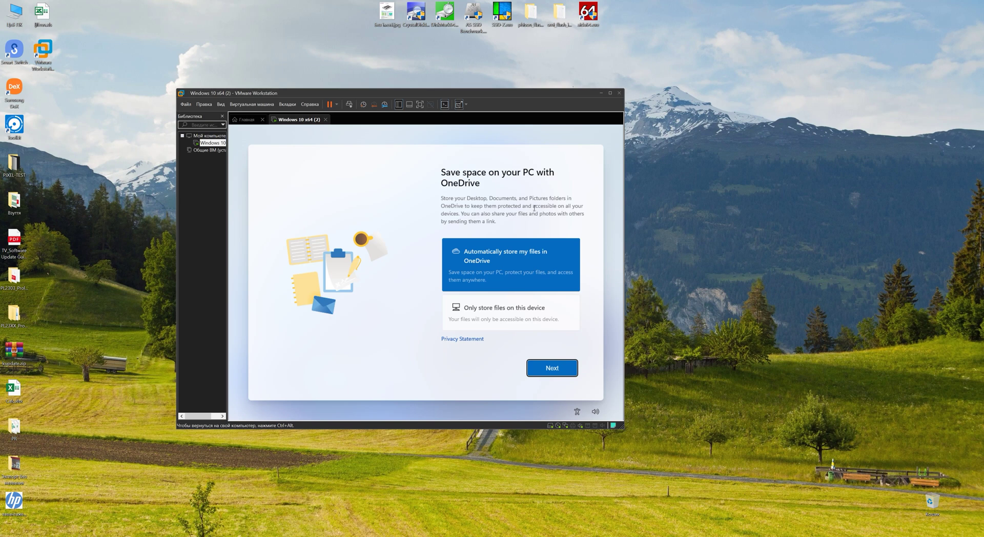
left_click(489, 311)
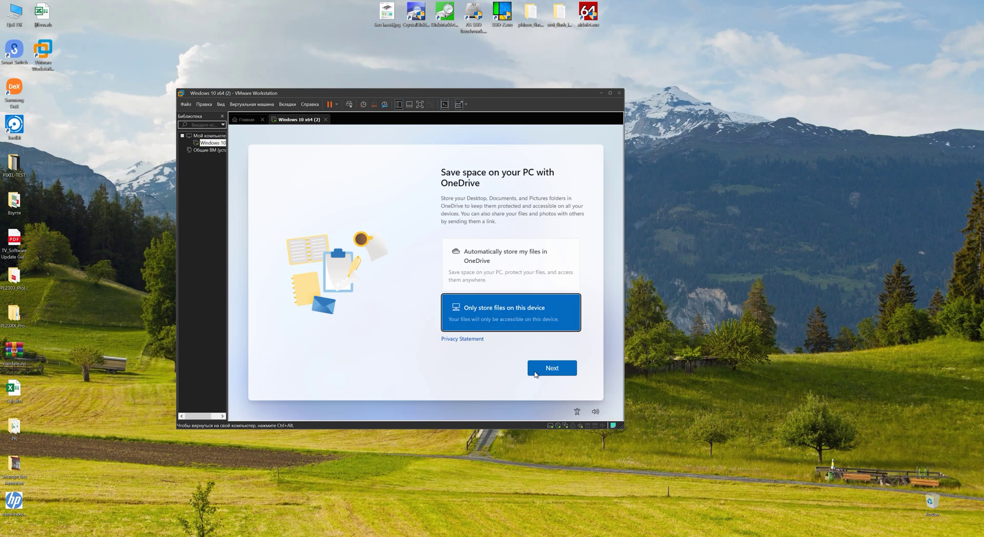
left_click(563, 374)
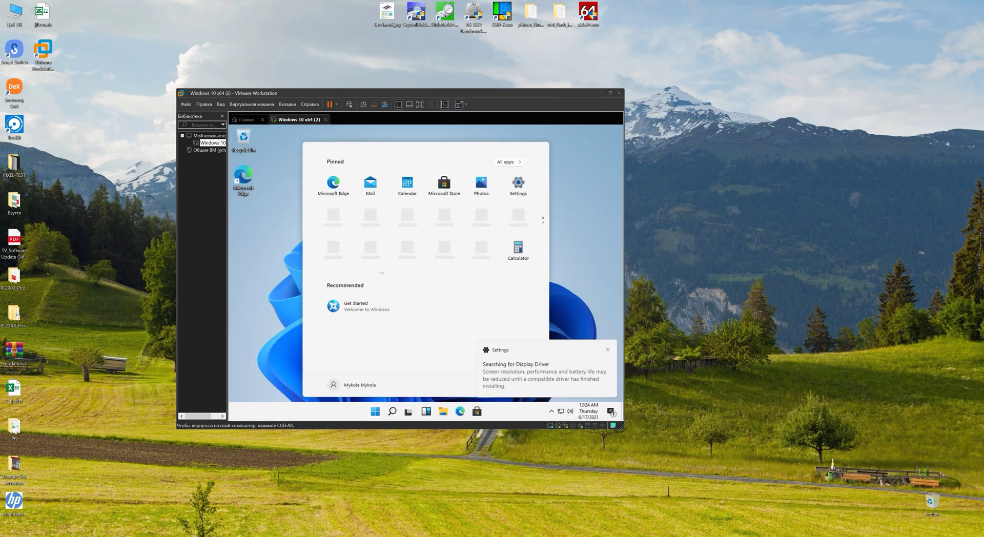
Open the Searching for Display Driver notification on the VM desktop
key("ctrl+alt")
left_click(613, 415)
key("ctrl+alt")
key("ctrl+g")
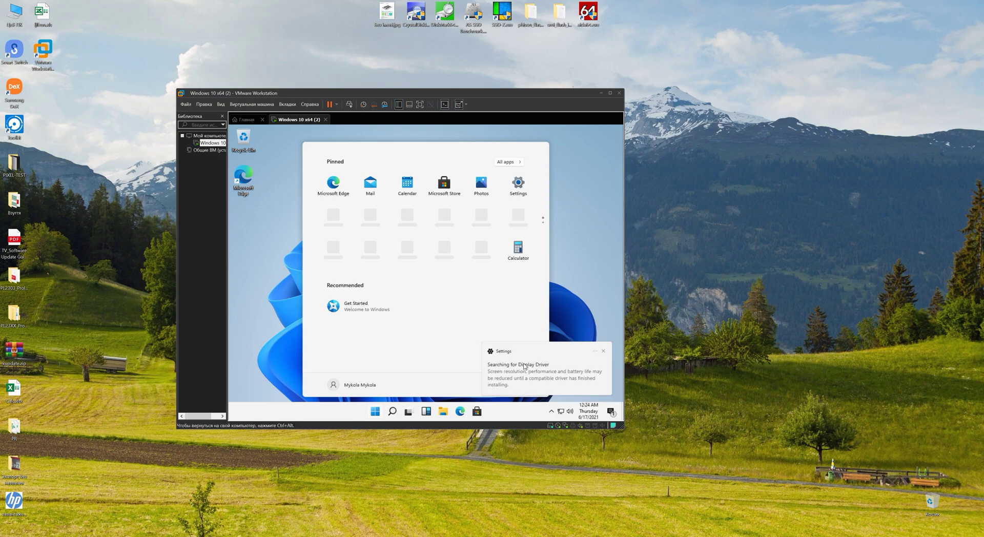
left_click(529, 371)
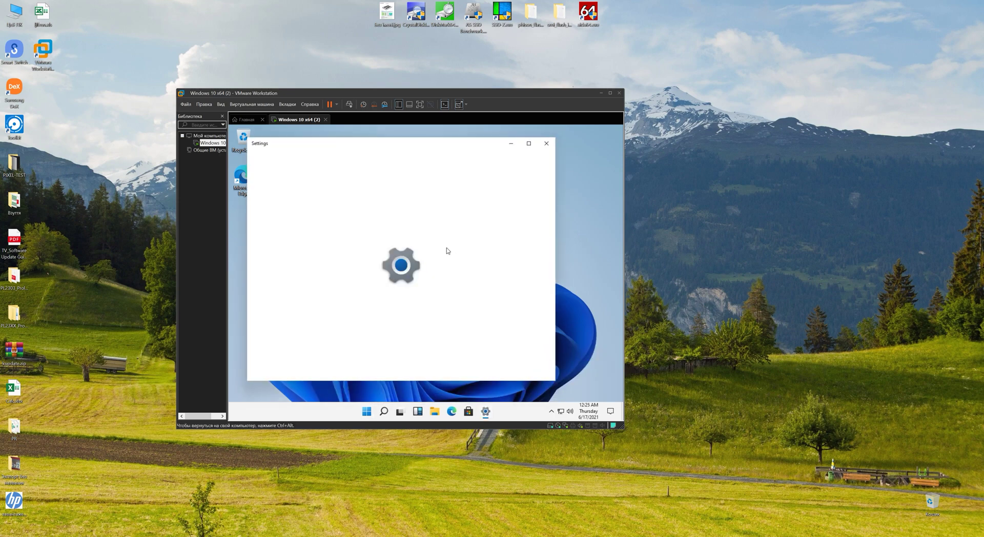
Toggle VM input capture with Ctrl+Alt and Ctrl+G, then bring up the desktop context menu
key("ctrl+alt")
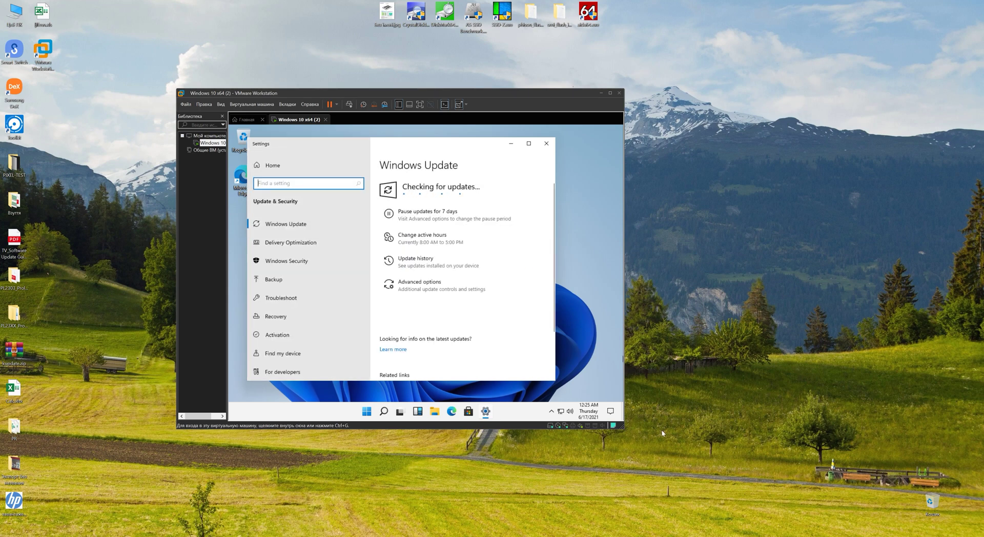
key("ctrl+g")
right_click(472, 208)
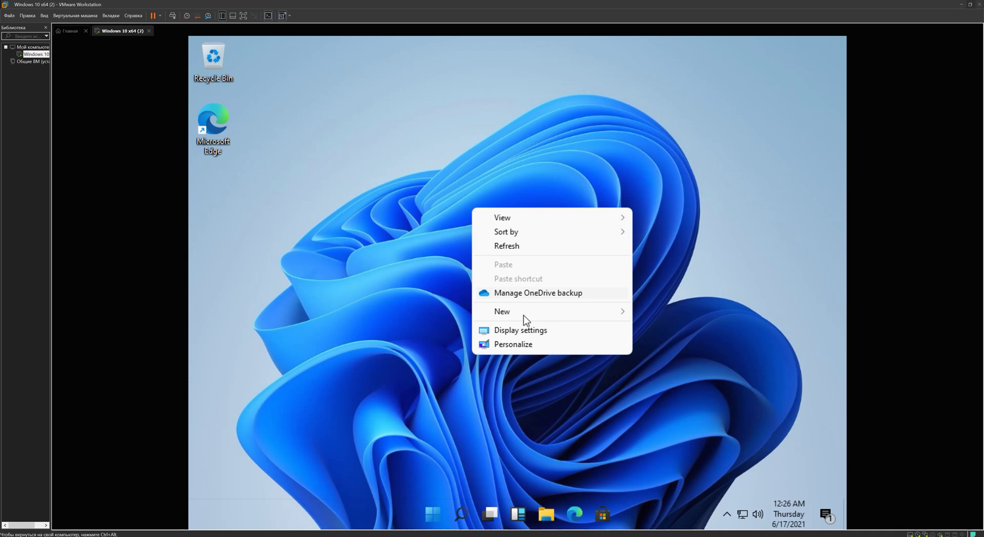
In Display settings, try the 3840 × 2400 resolution and revert it
left_click(525, 329)
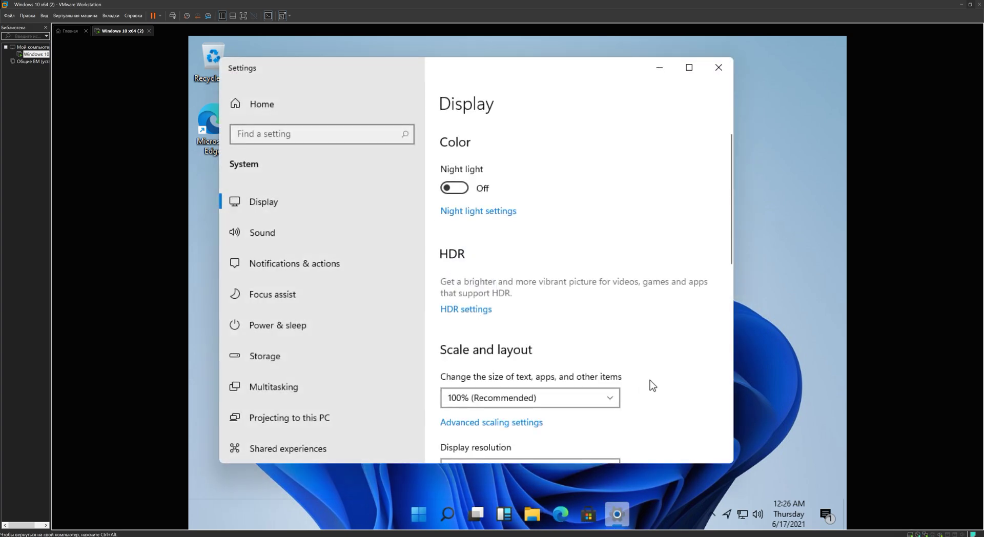
scroll(628, 377, "down", 3)
left_click(566, 291)
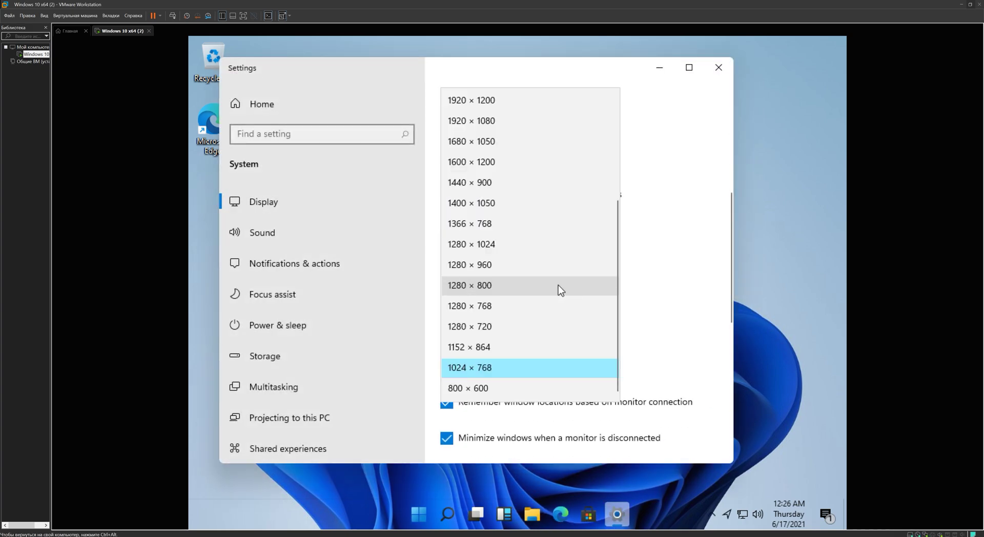
scroll(492, 107, "up", 3)
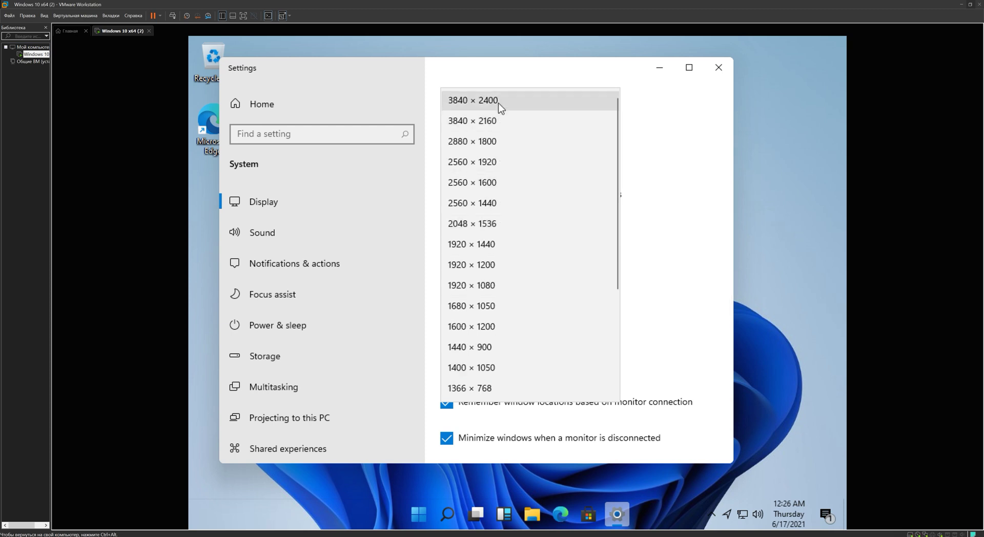
left_click(495, 103)
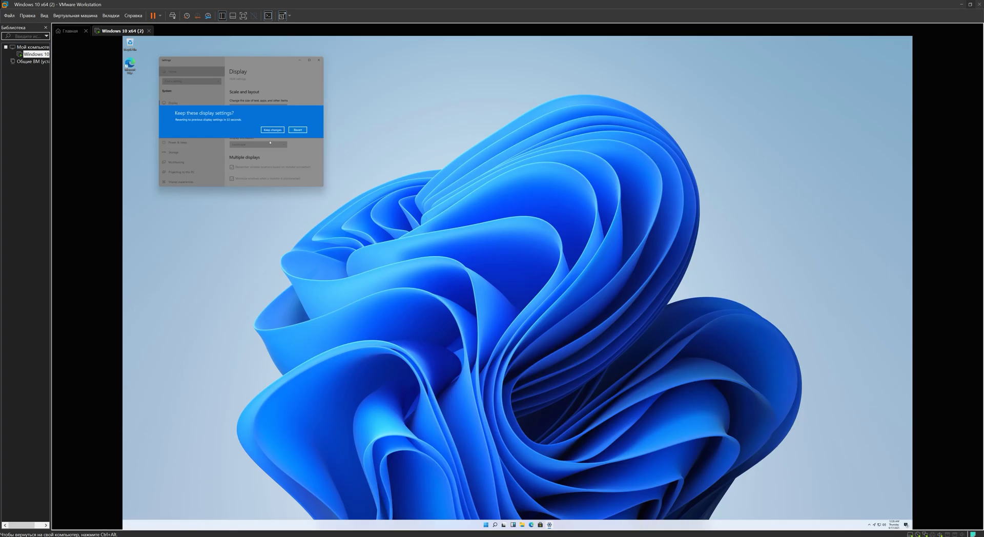
left_click(298, 130)
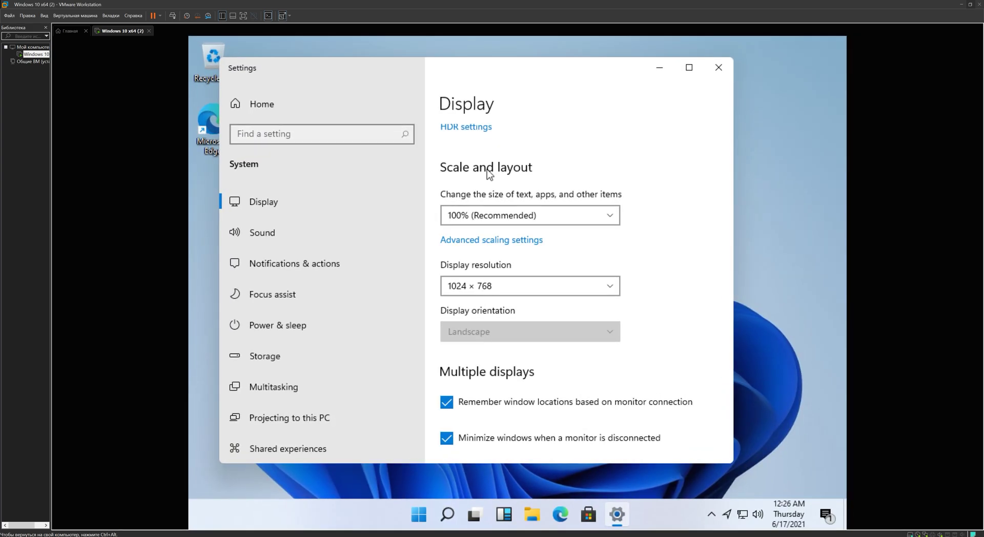
Set the resolution to 1920 × 1440, keep the change, and close Settings
left_click(528, 285)
scroll(513, 220, "up", 3)
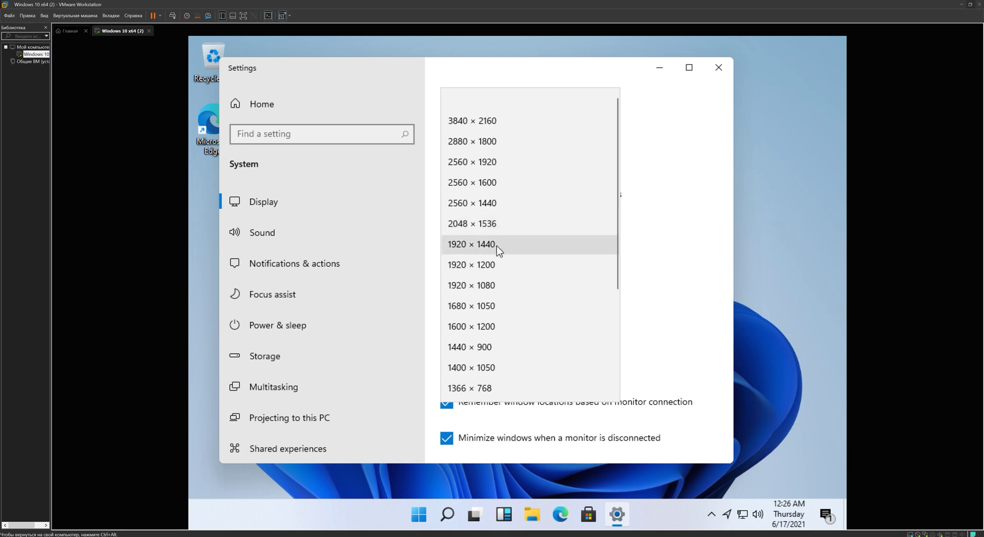
left_click(497, 265)
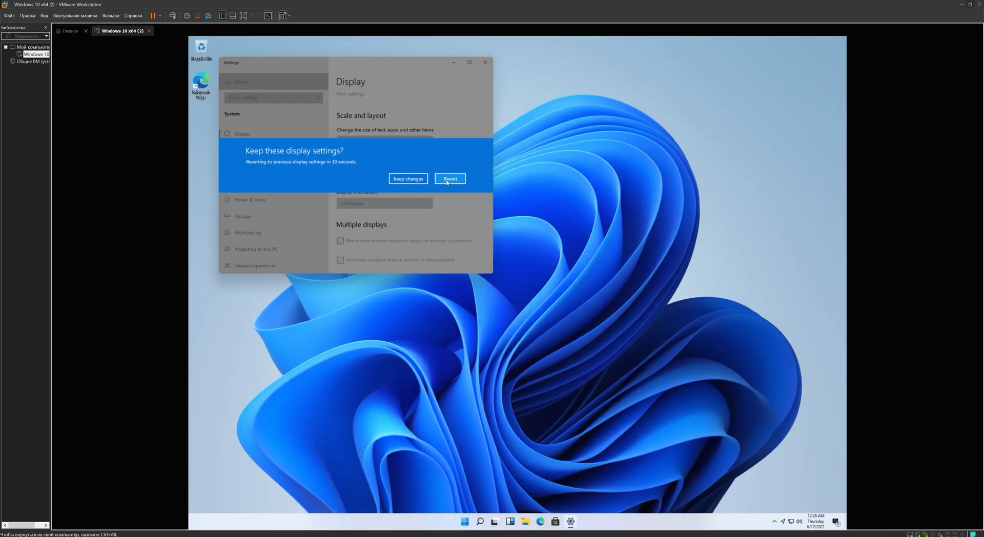
left_click(408, 179)
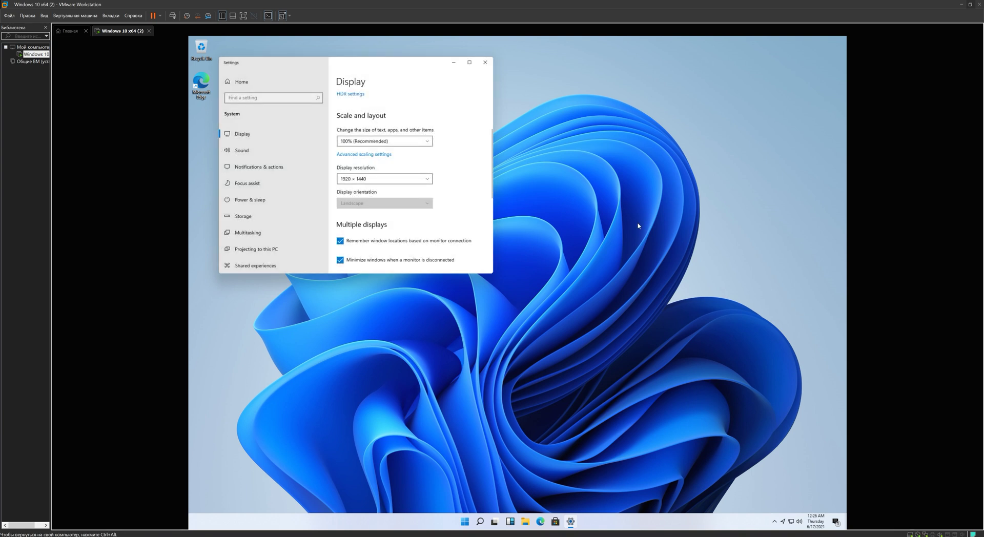
left_click(485, 63)
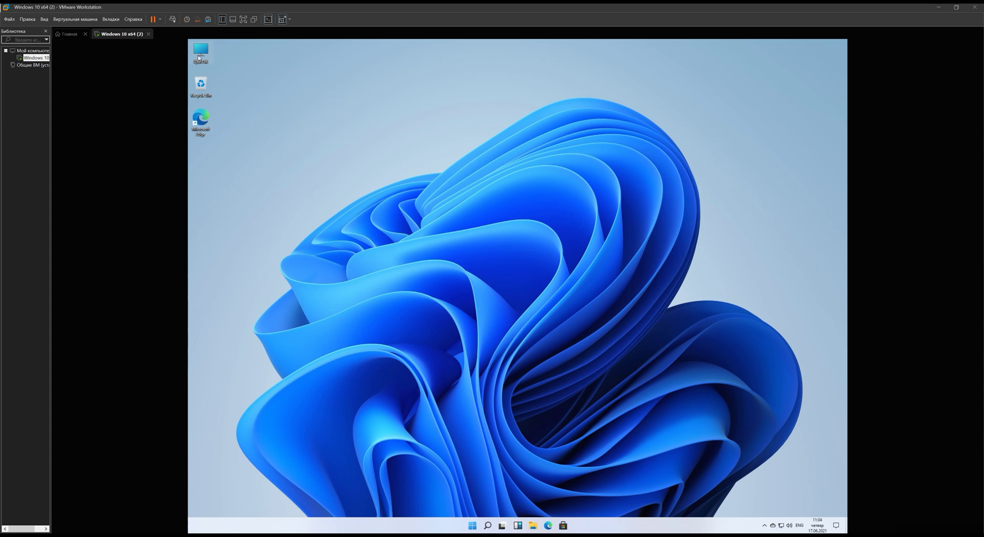
Open This PC properties and enlarge the Settings window to show all About details
right_click(199, 58)
left_click(225, 134)
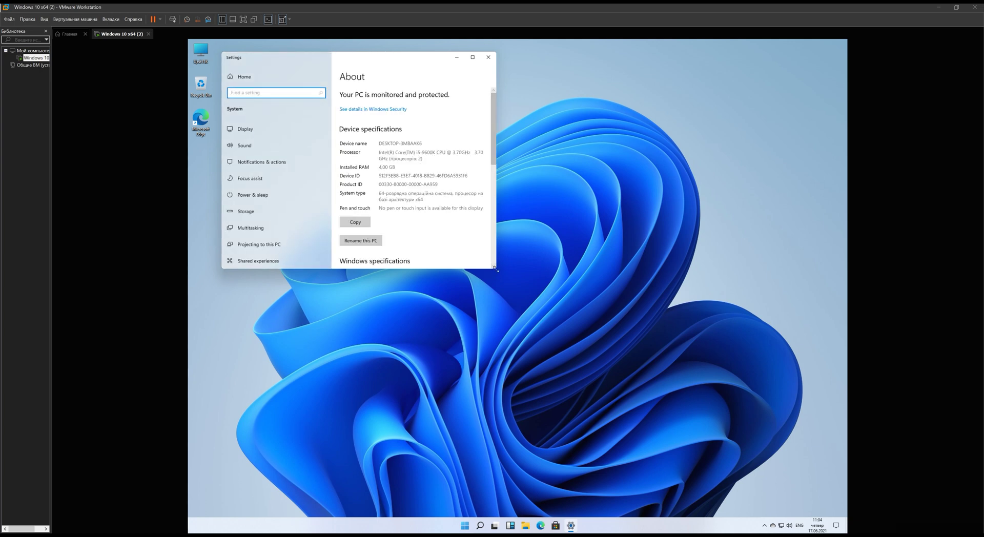
left_click_drag(497, 269, 544, 391)
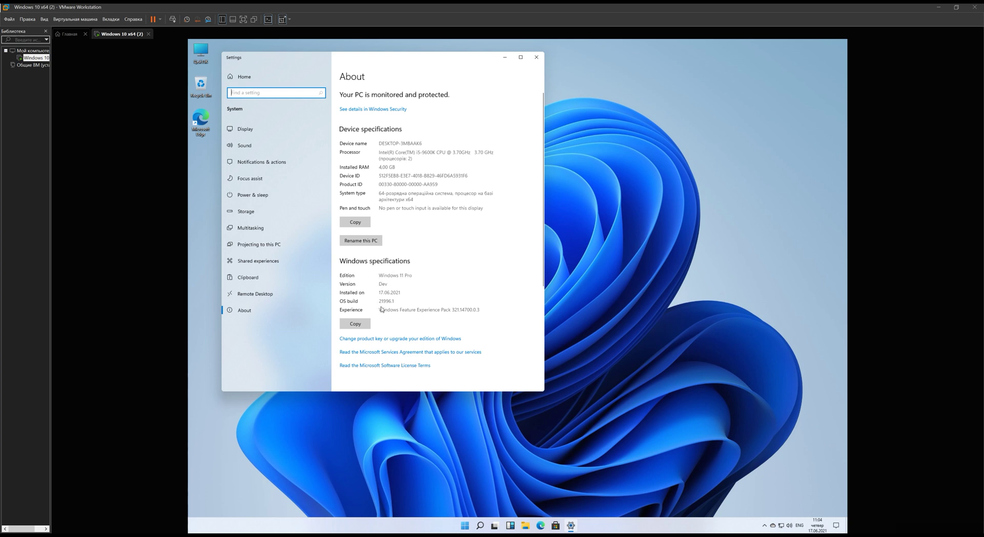
Check the Windows version with winver, then close About Windows and Settings
left_click(480, 526)
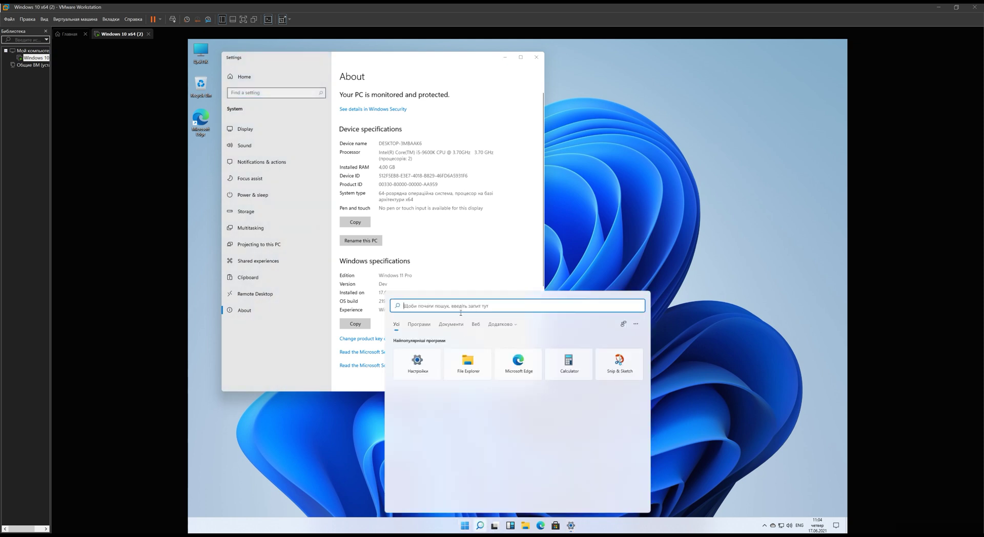
type("winver")
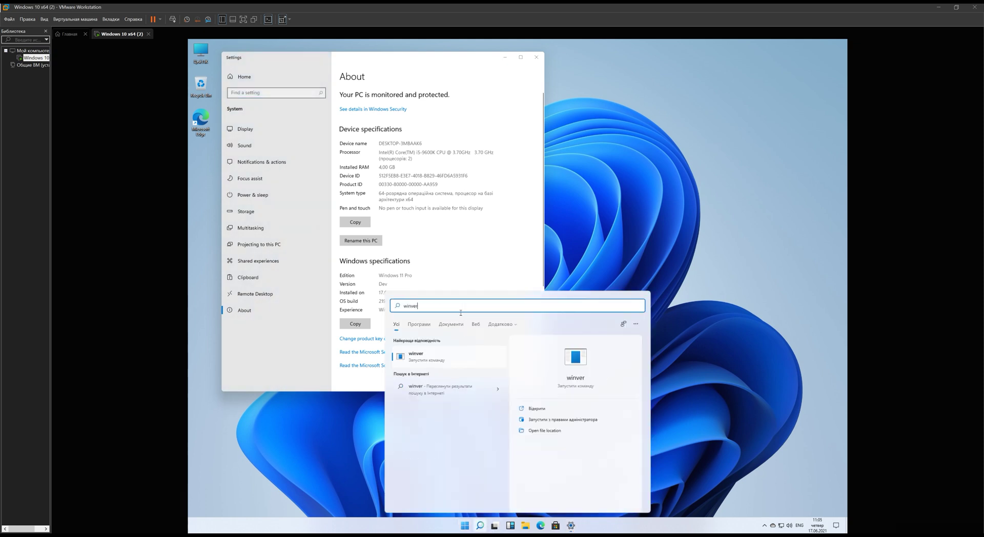
left_click(452, 353)
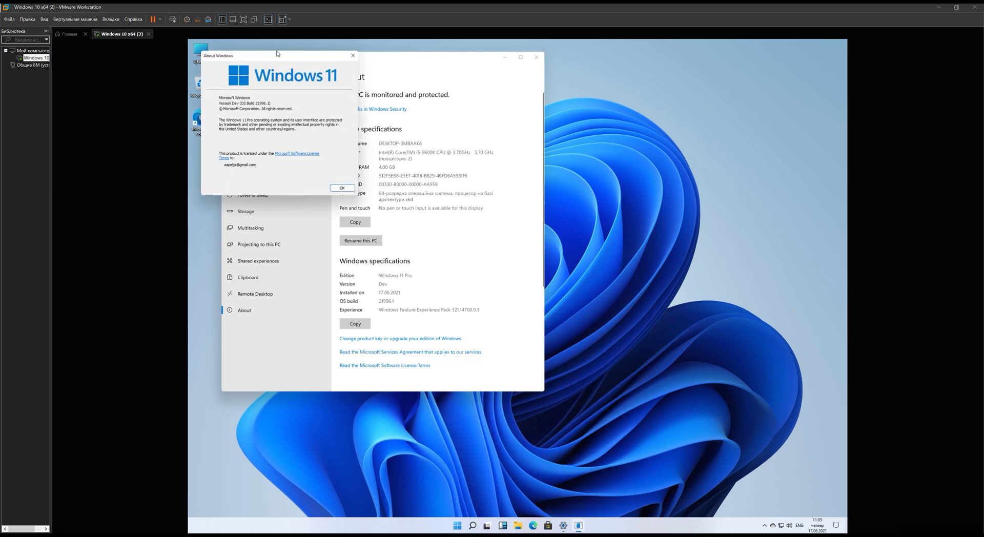
left_click_drag(277, 54, 665, 156)
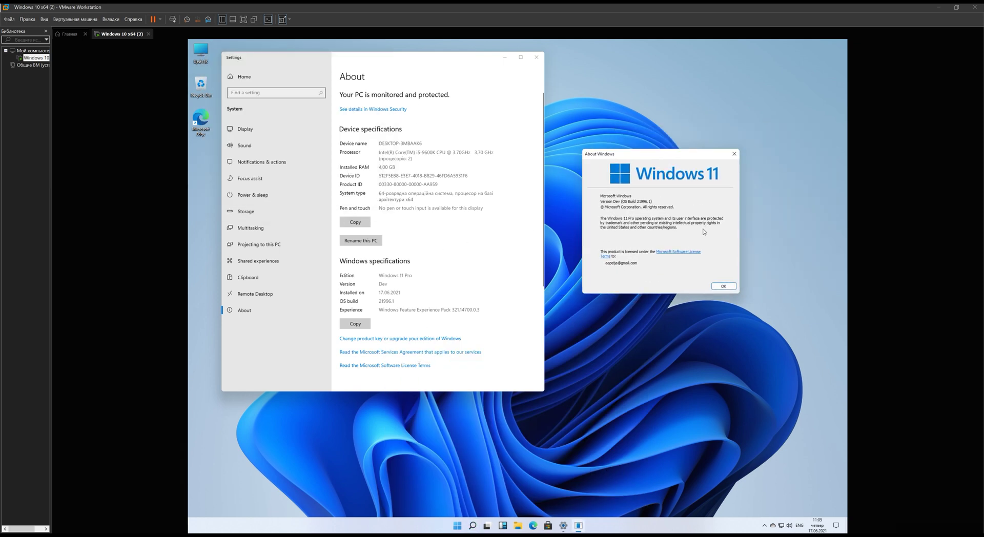
left_click(734, 154)
left_click(537, 58)
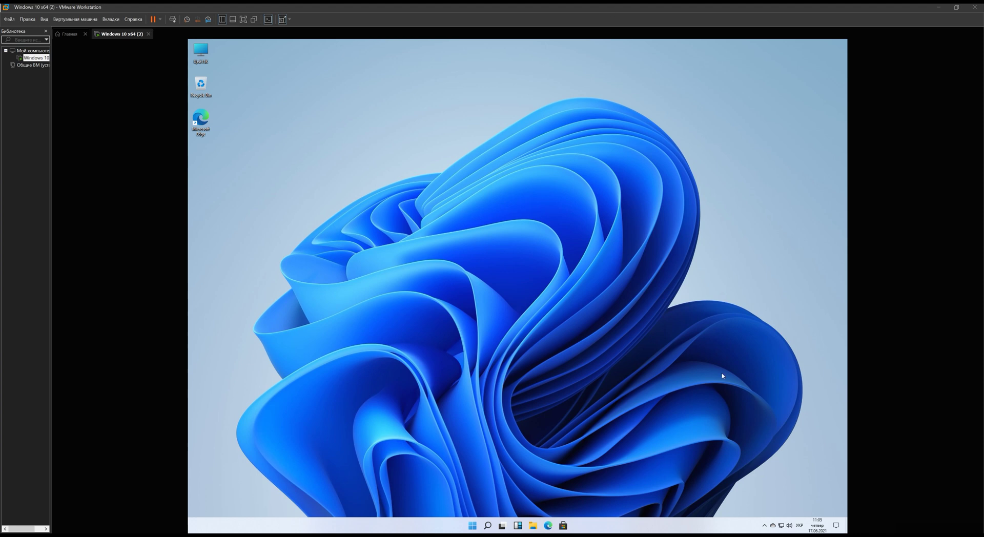
right_click(202, 53)
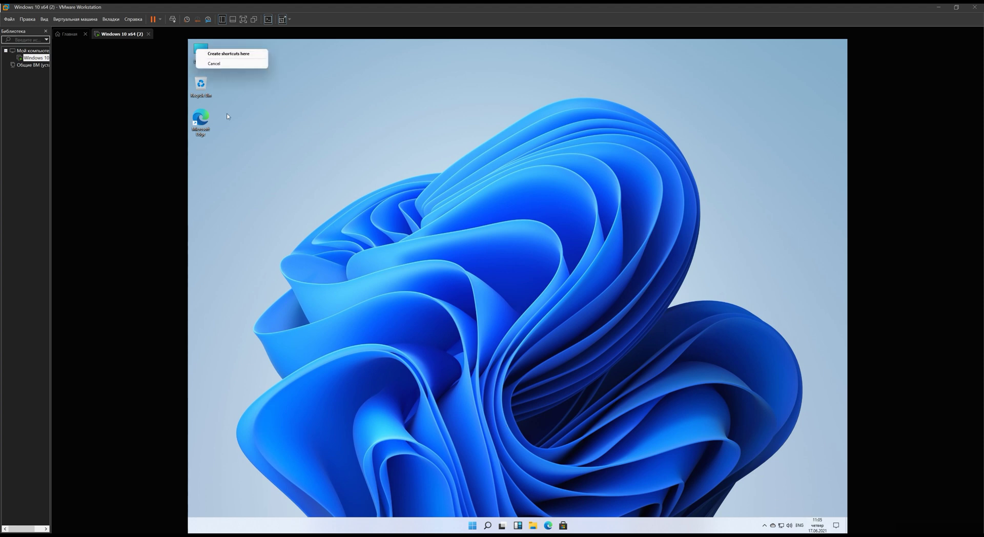
left_click(213, 63)
right_click(198, 50)
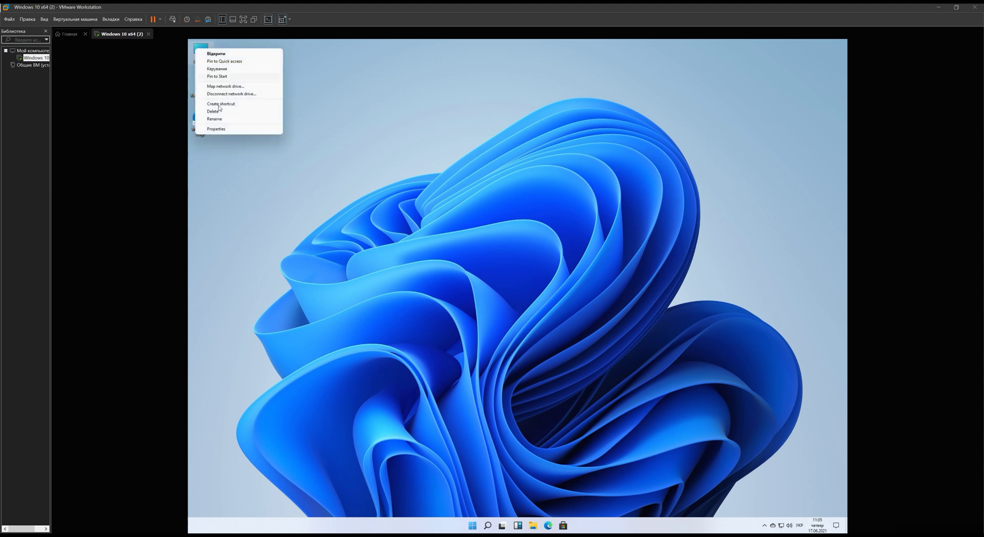
left_click(225, 129)
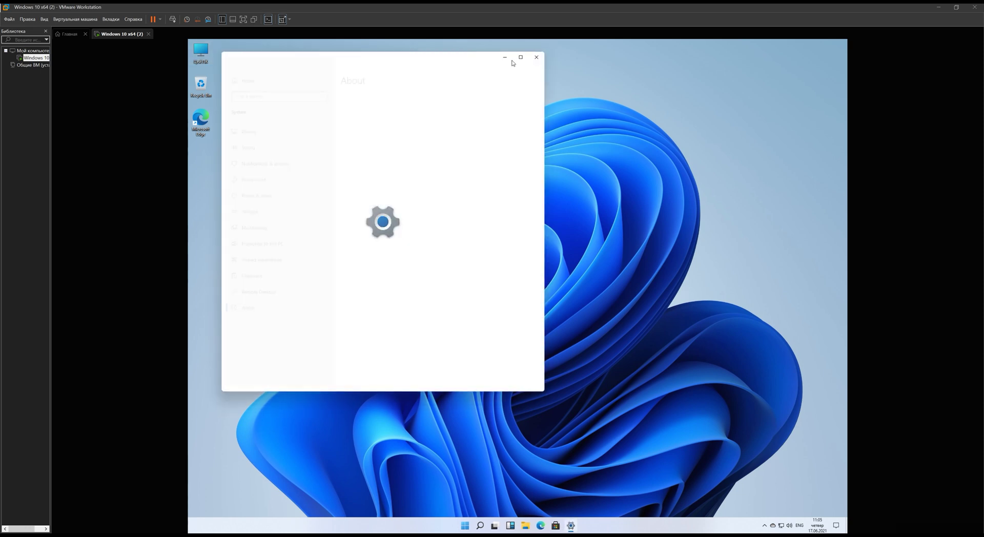
left_click(520, 57)
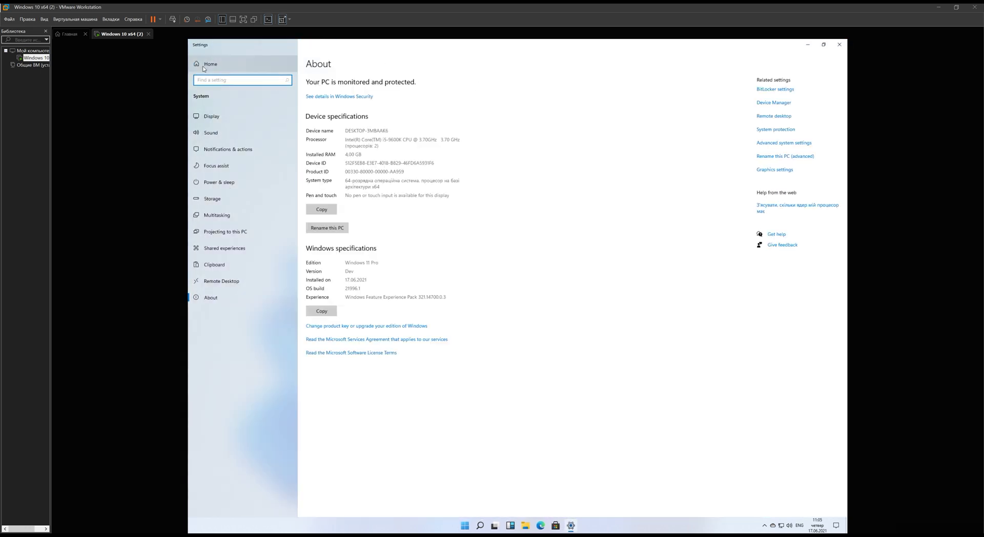
left_click(210, 55)
left_click(515, 196)
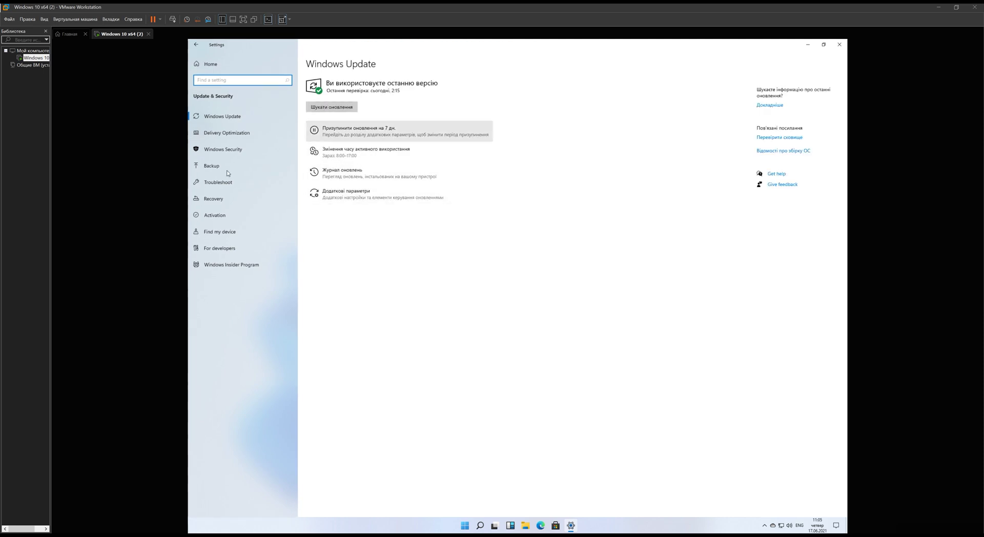
left_click(349, 173)
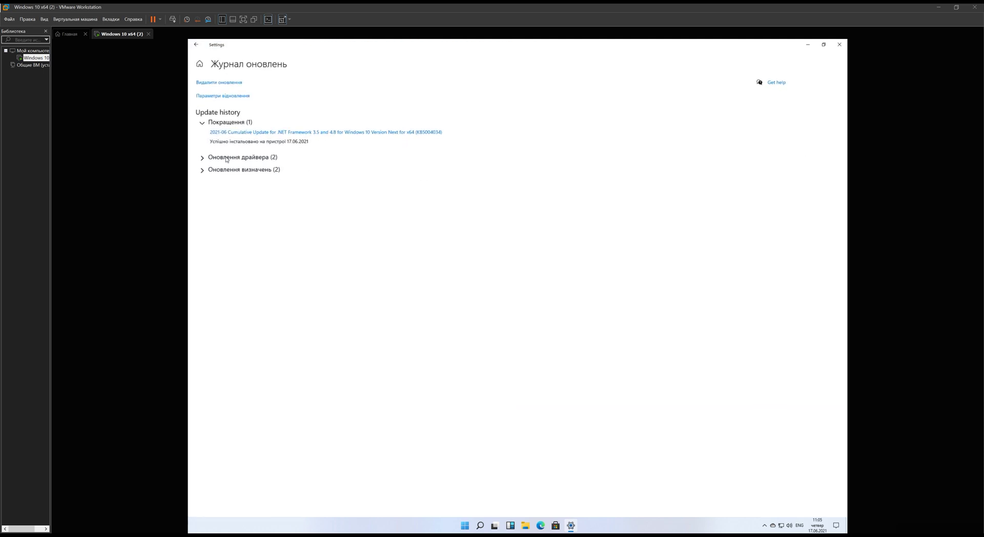
left_click(256, 216)
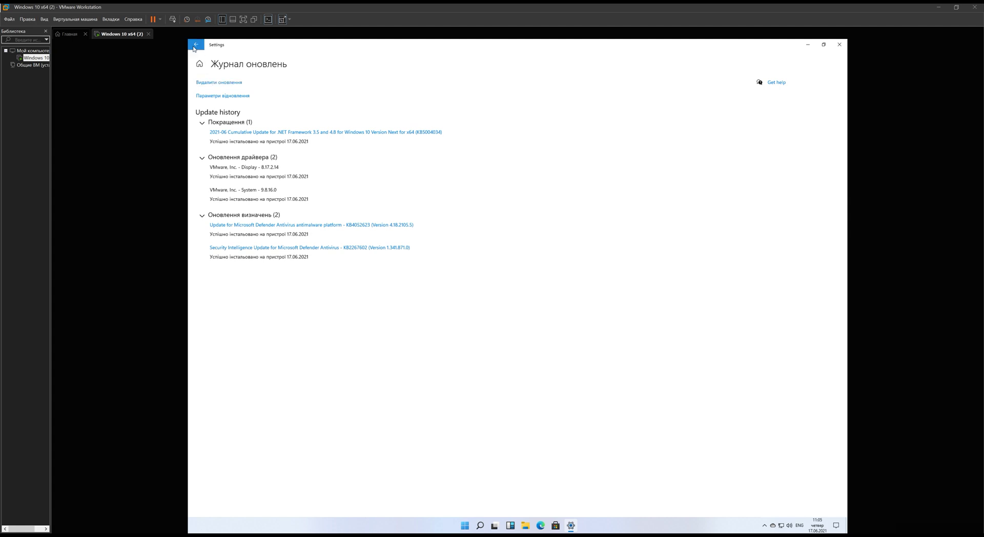
left_click(839, 46)
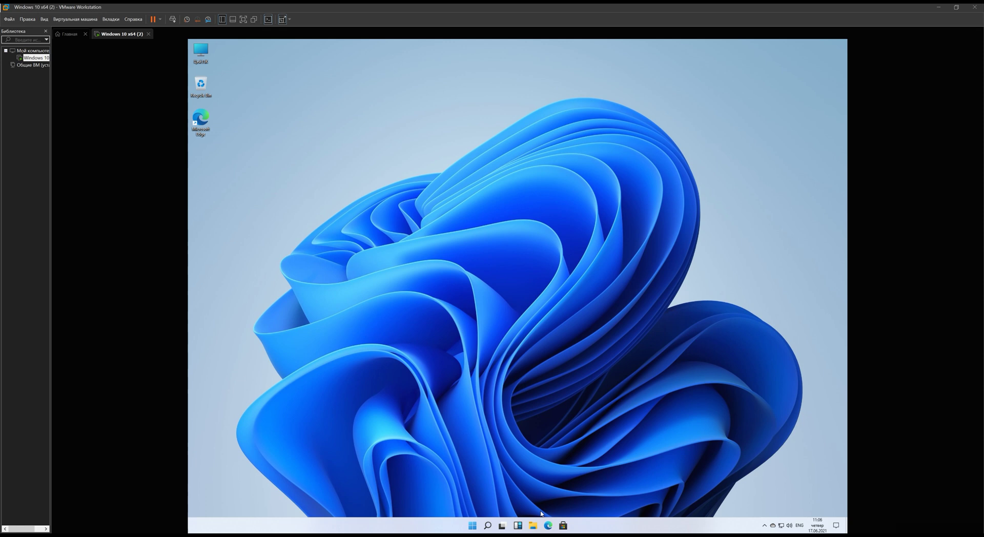
Move Microsoft Store, then Photos, to the front of the Start menu's pinned apps
left_click(472, 525)
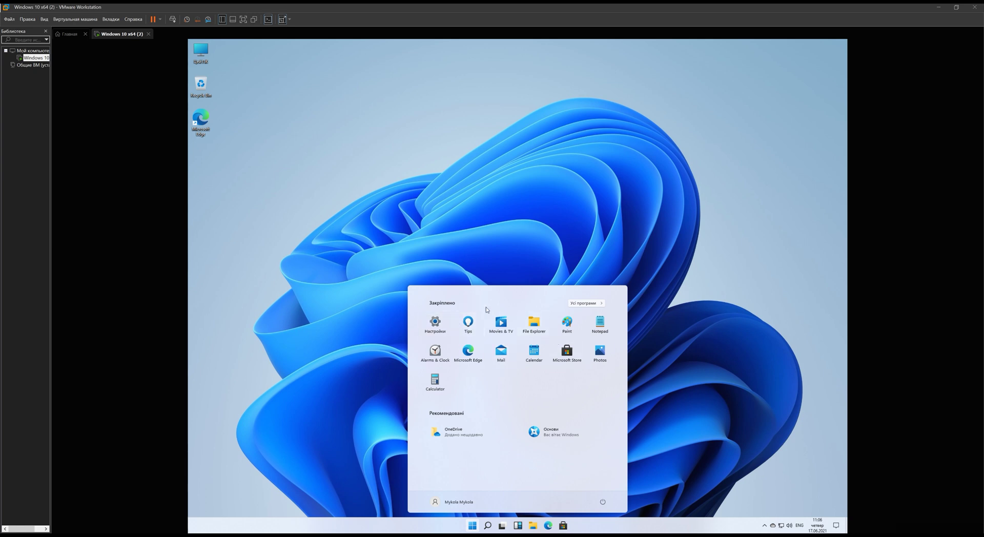
right_click(568, 356)
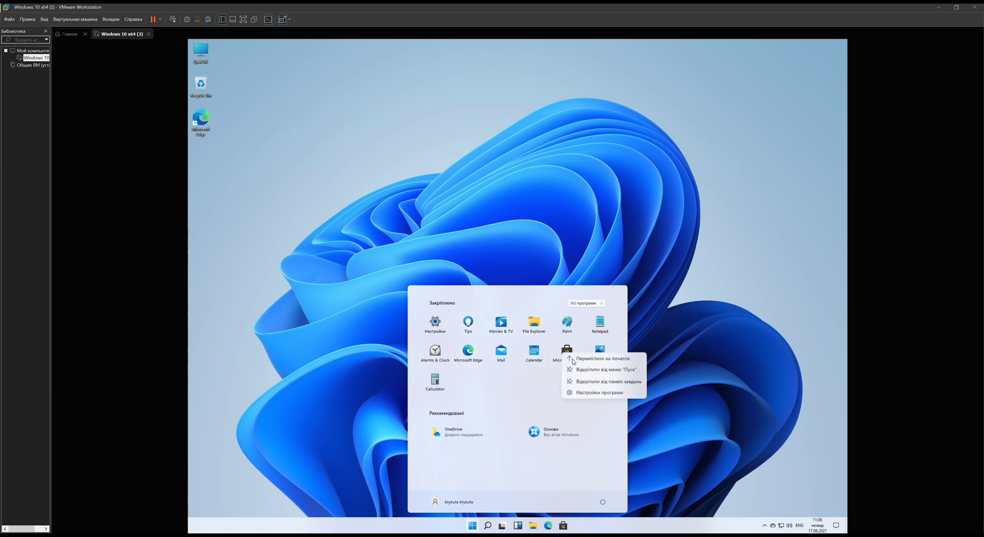
left_click(590, 359)
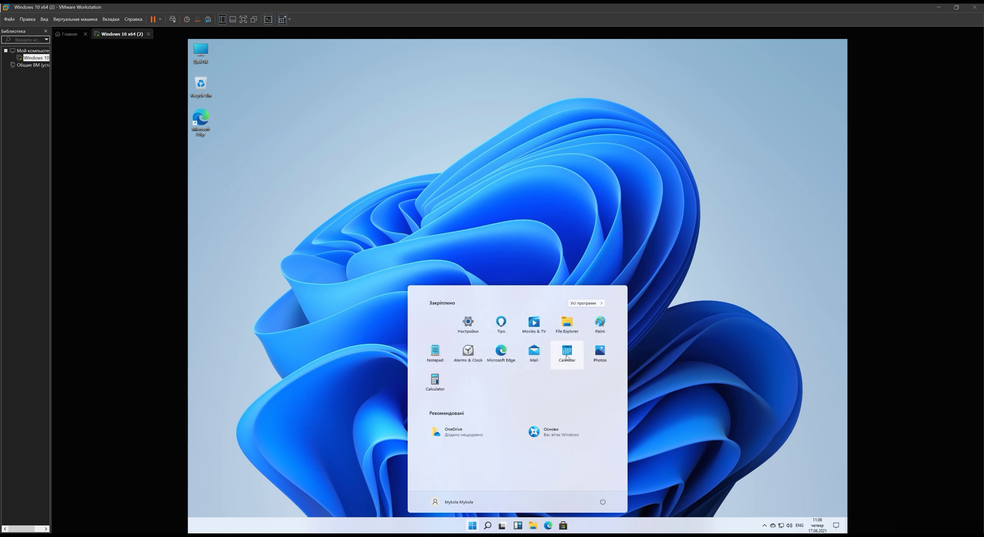
right_click(599, 357)
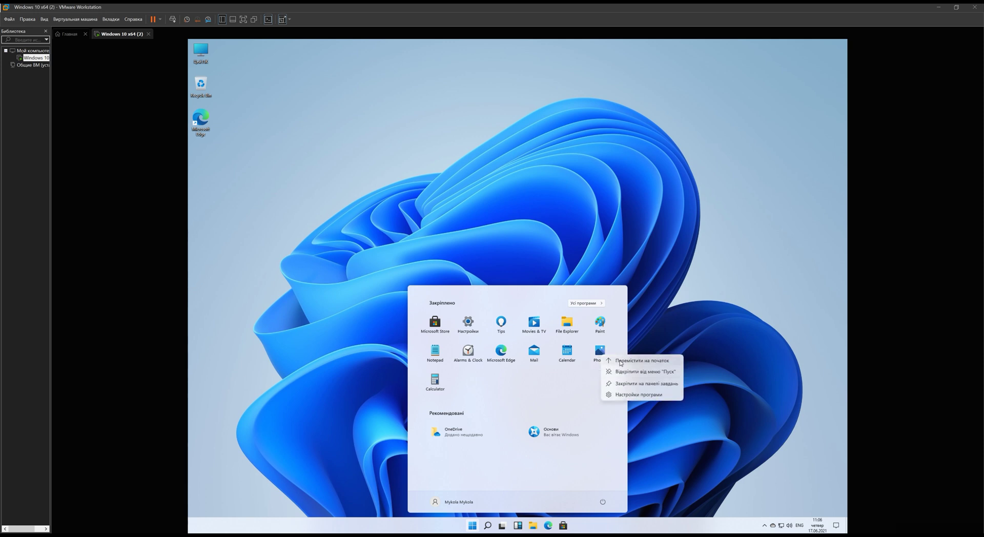
left_click(620, 362)
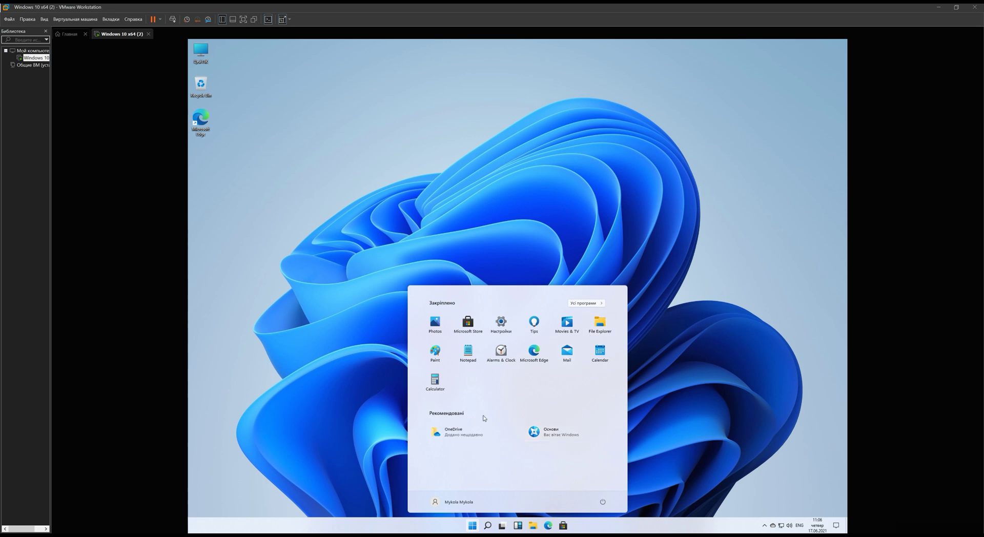
Show Усі програми in Start and scroll the list from Alarms & Clock to Your Phone
left_click(588, 302)
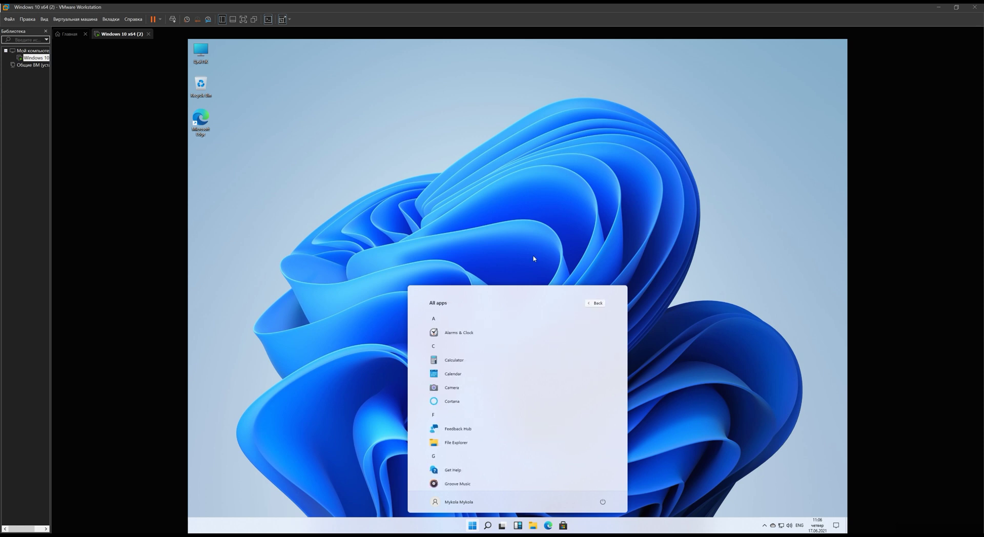
scroll(507, 335, "down", 10)
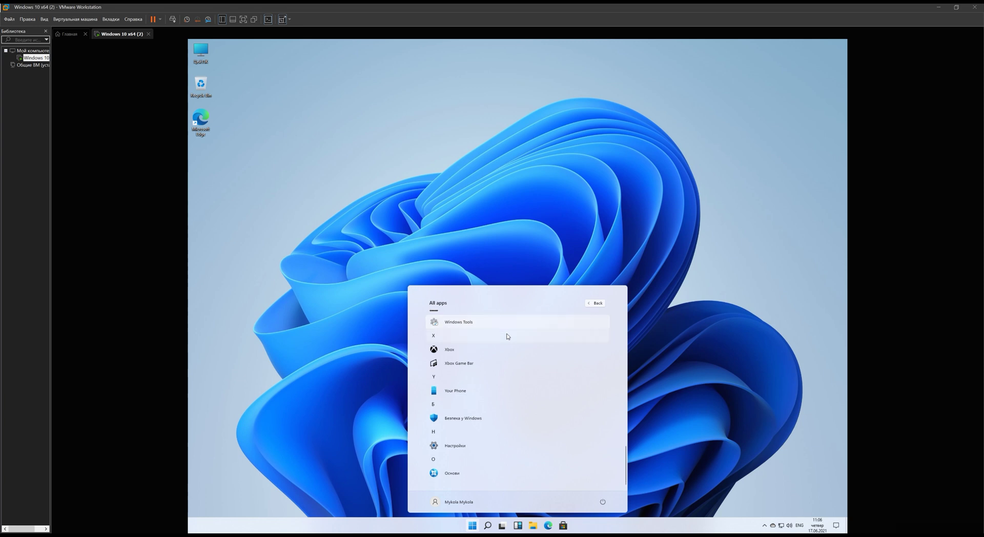
scroll(463, 470, "up", 3)
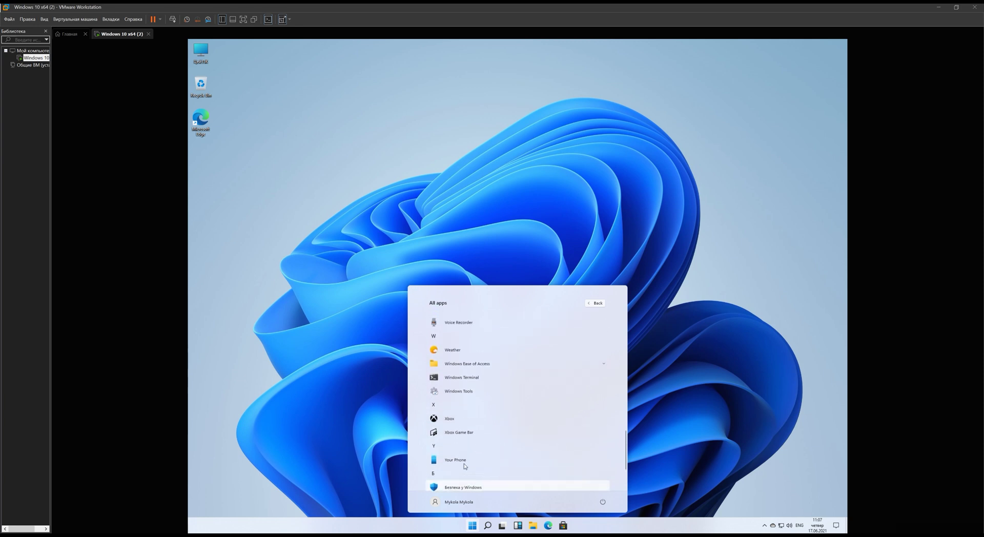
scroll(467, 461, "down", 3)
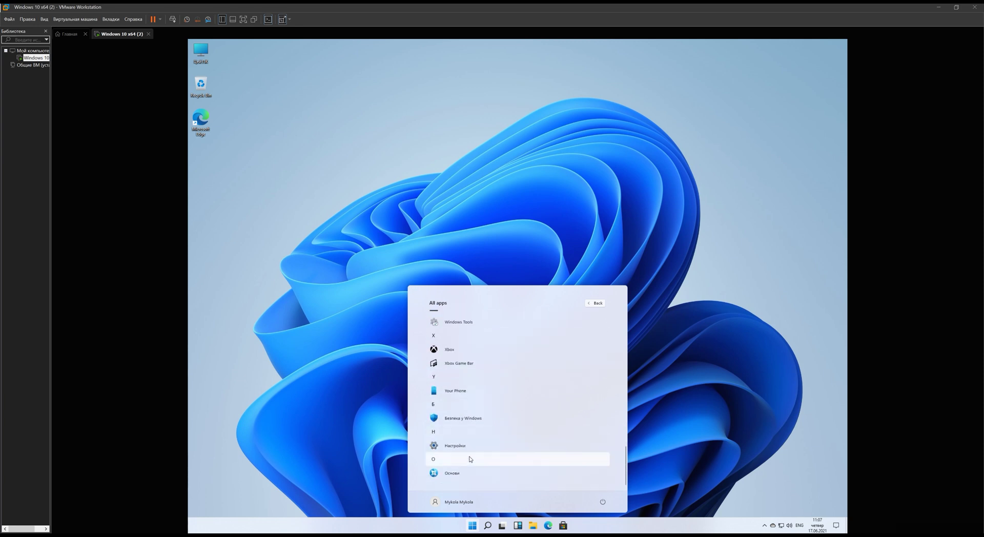
scroll(472, 451, "up", 10)
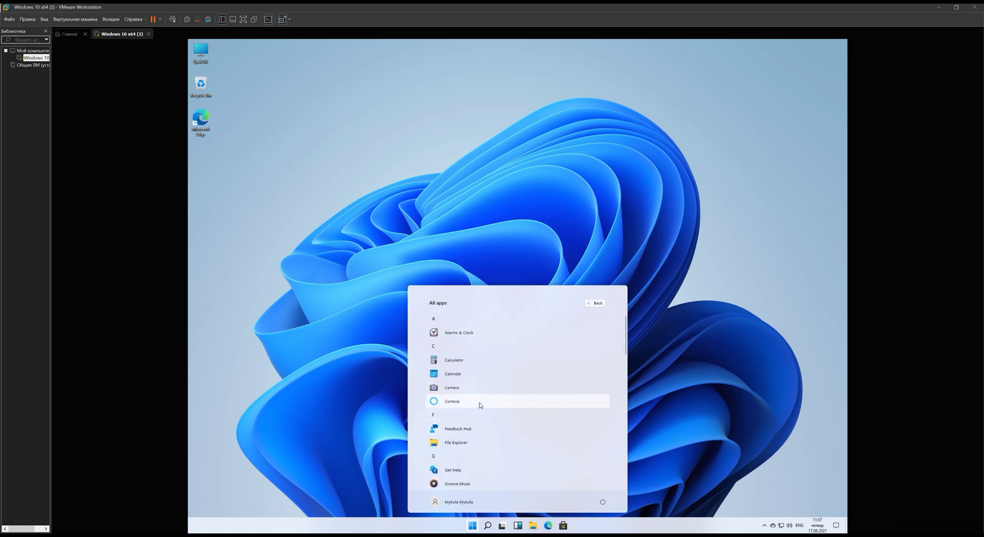
scroll(480, 404, "down", 3)
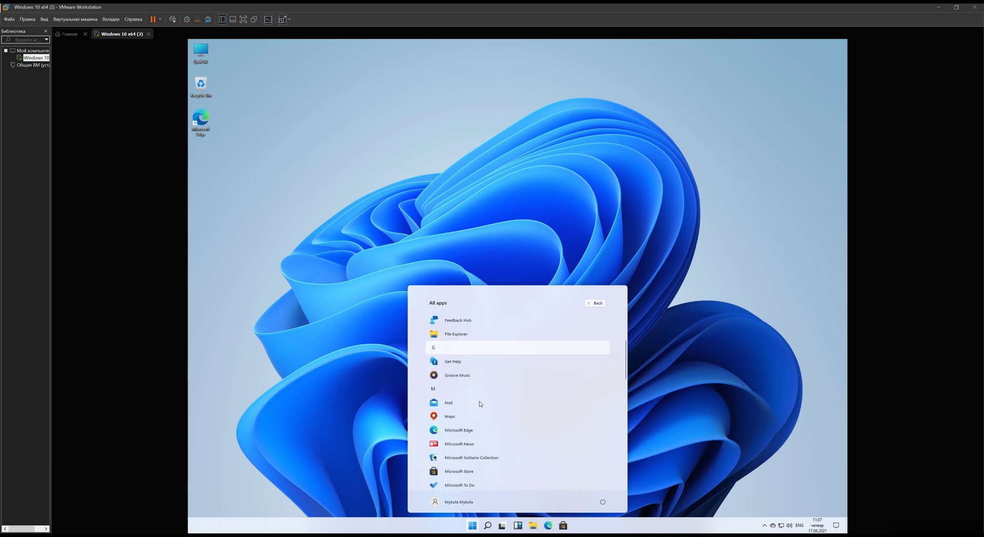
scroll(480, 403, "down", 3)
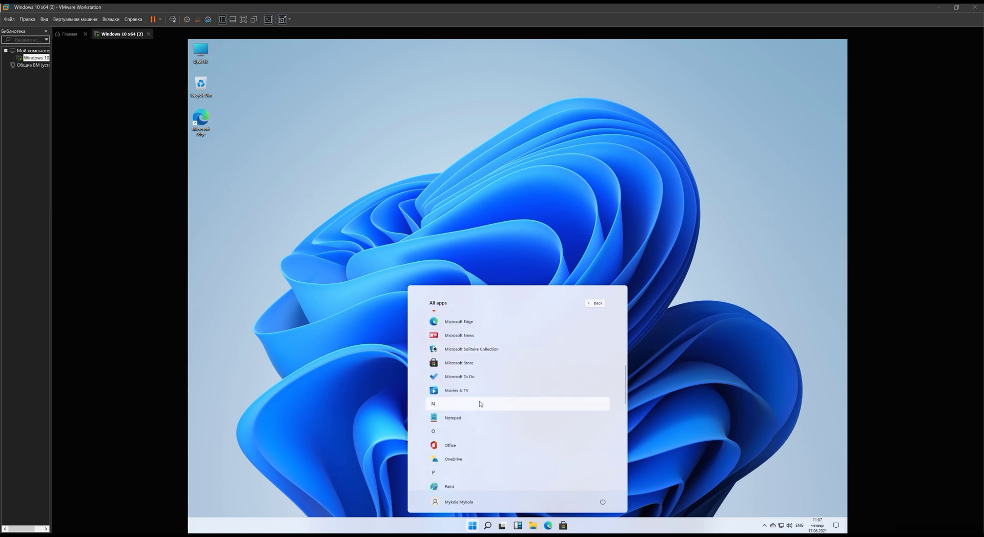
scroll(480, 403, "down", 3)
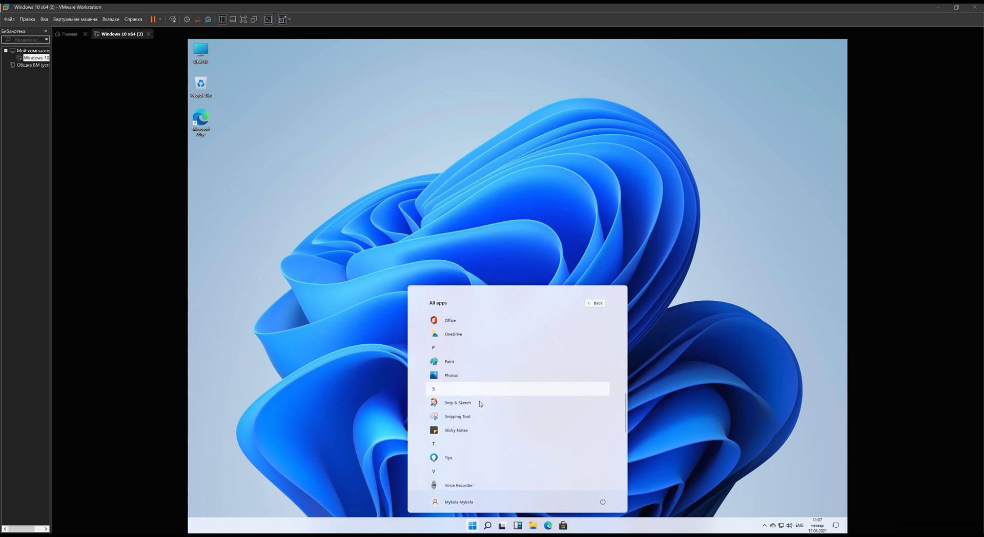
scroll(480, 404, "down", 3)
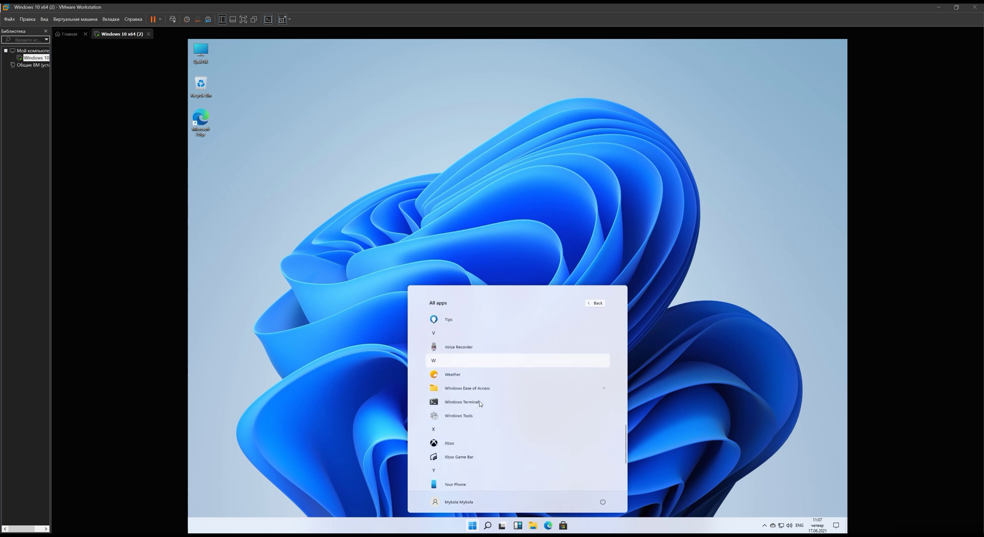
Launch Windows Terminal, add two more PowerShell tabs, then close the window and all its tabs
left_click(473, 394)
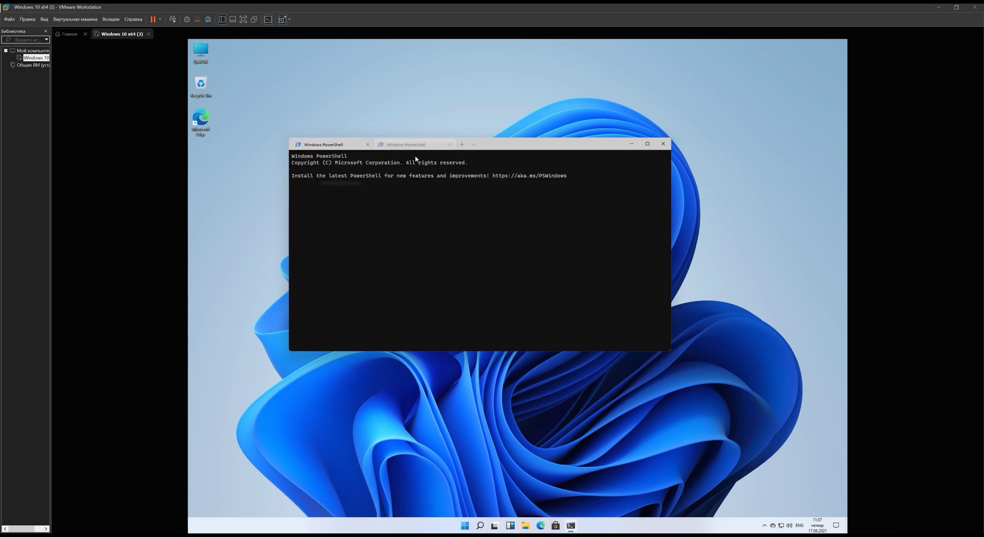
left_click(463, 144)
left_click(461, 145)
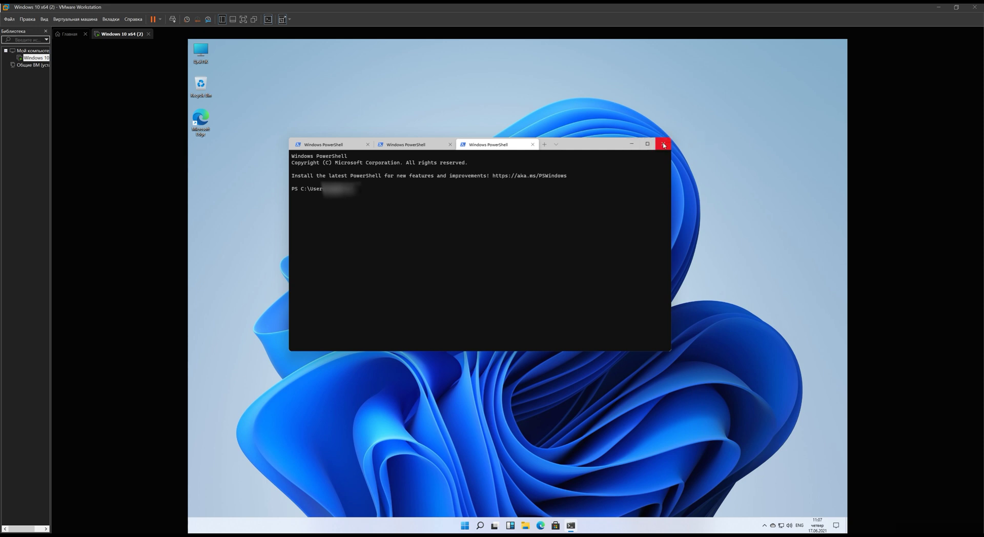
left_click(663, 144)
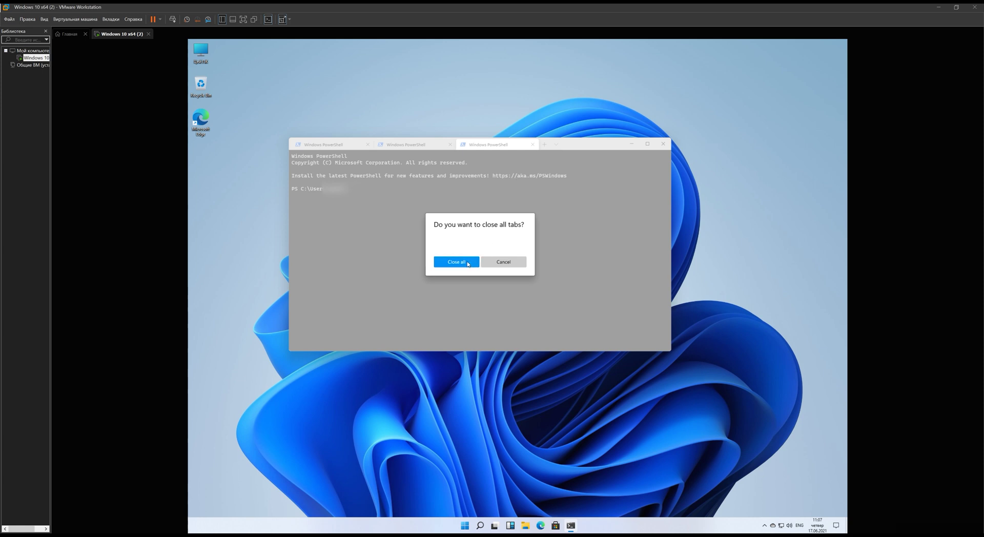
left_click(459, 262)
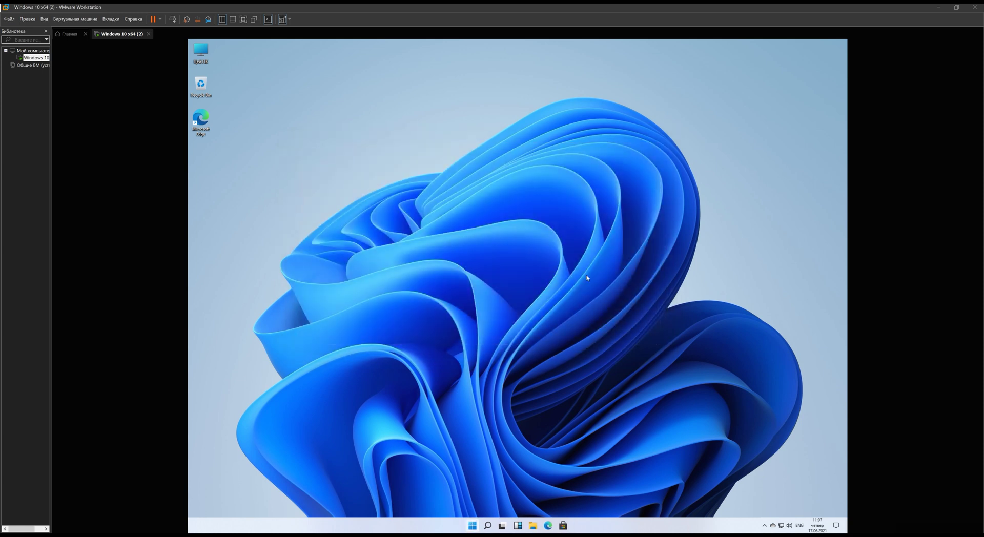
Launch Xbox from the All apps list and open the Forza Horizon 5 Standard Edition page
key("super")
left_click(584, 303)
scroll(557, 391, "down", 15)
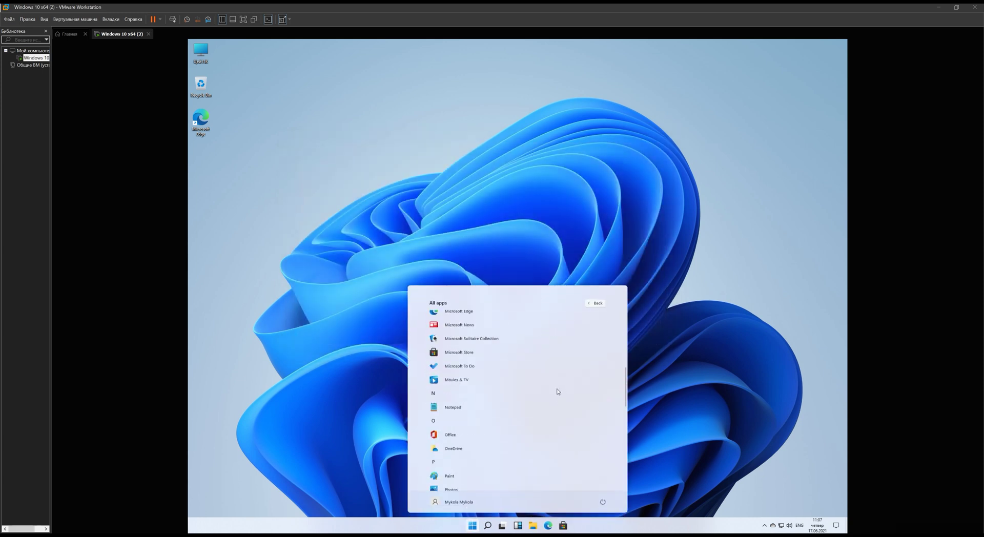
scroll(497, 382, "up", 4)
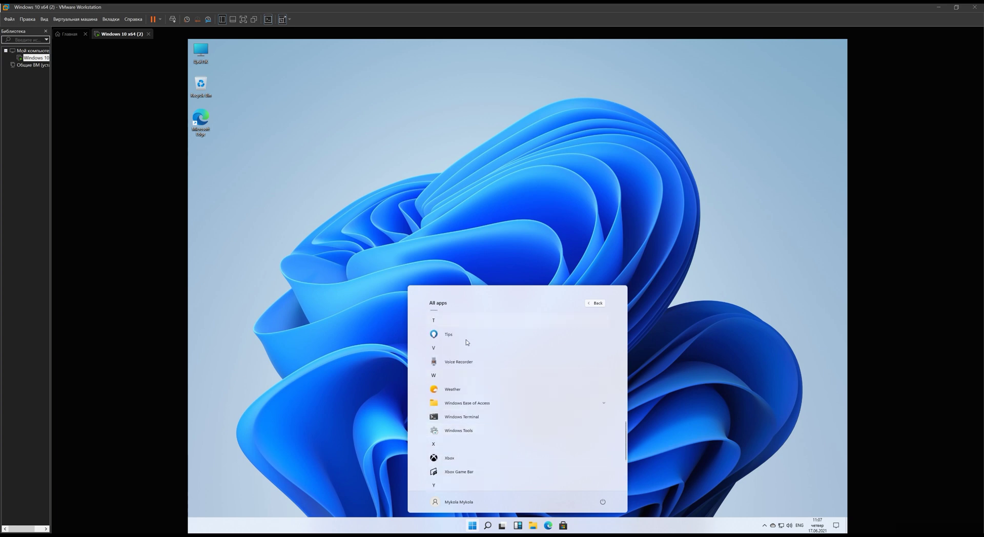
scroll(466, 447, "down", 2)
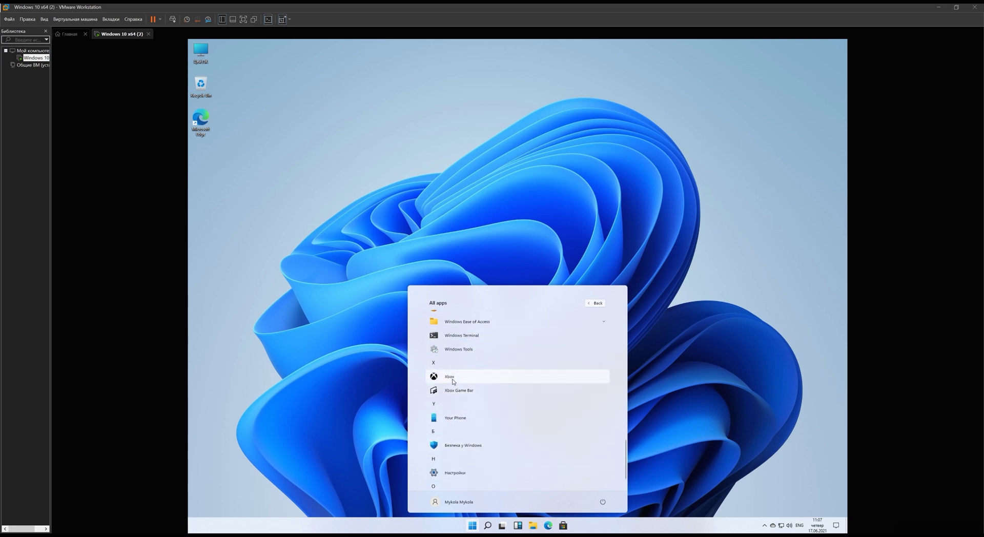
left_click(447, 377)
left_click(490, 198)
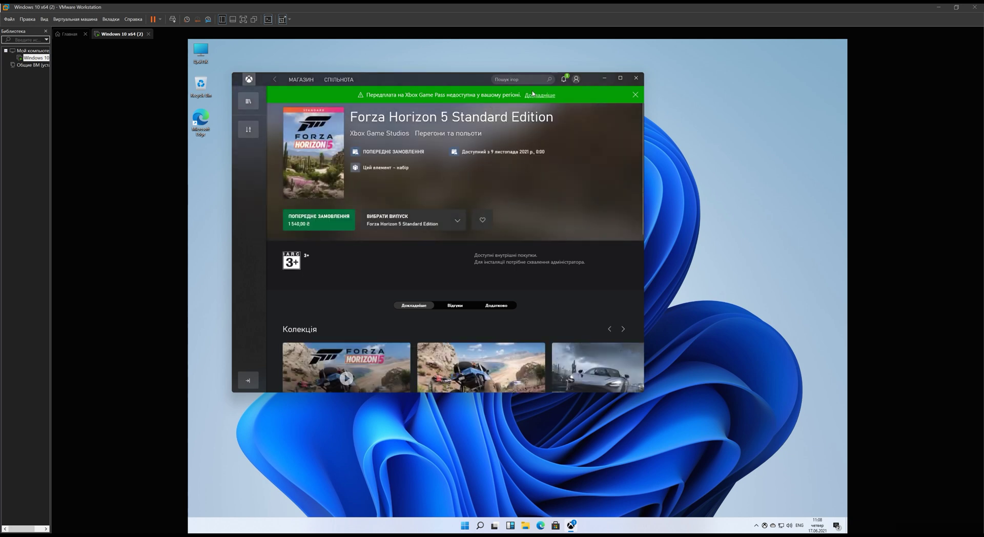
Scroll through the Forza Horizon 5 page, then close the Xbox app
scroll(339, 114, "down", 10)
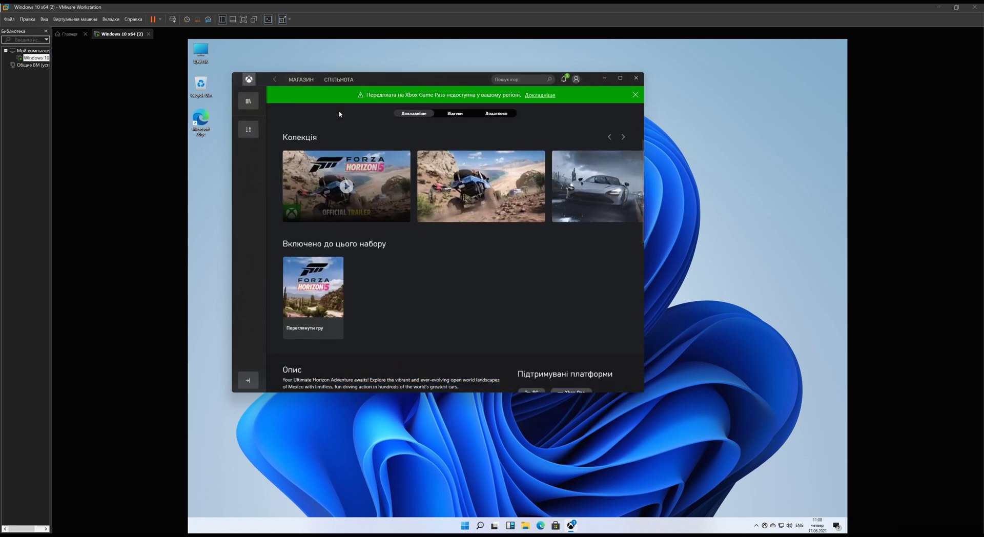
scroll(339, 114, "down", 3)
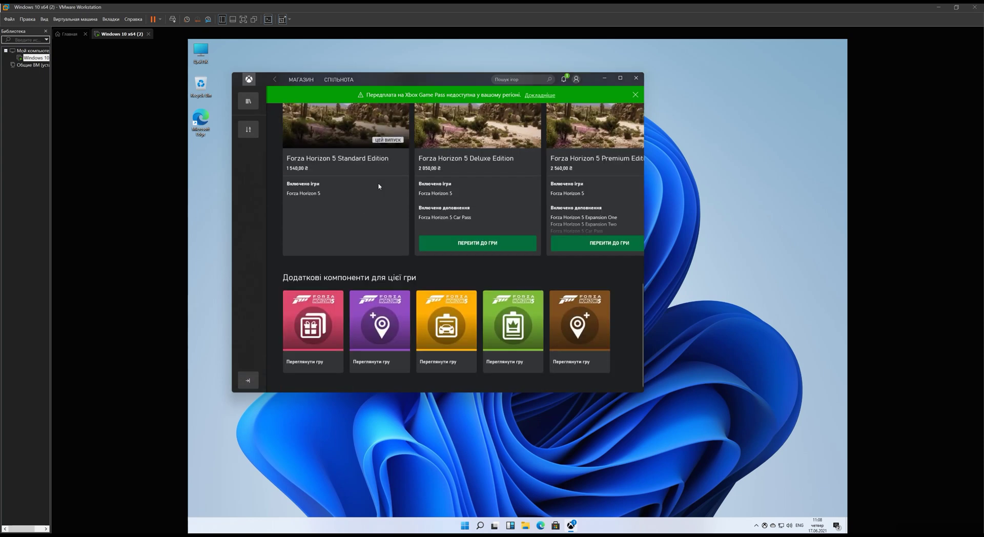
scroll(578, 327, "up", 15)
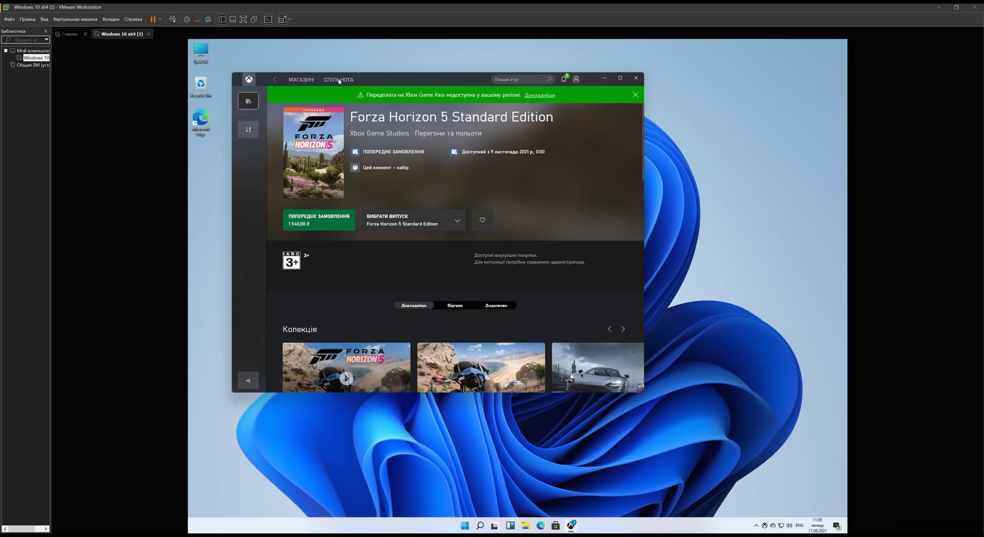
left_click(636, 78)
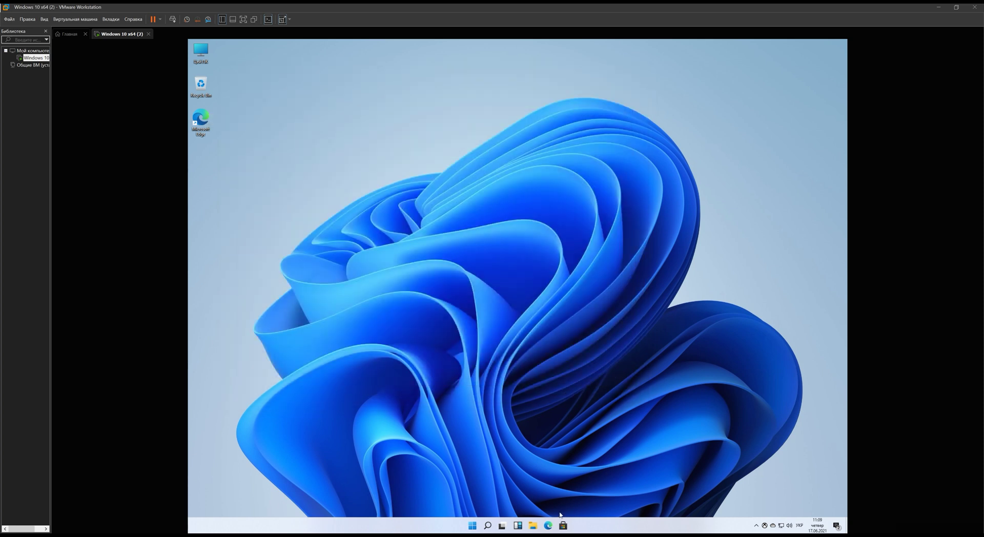
Launch the Основи getting-started app from the Start menu's app list
left_click(472, 526)
scroll(465, 457, "down", 5)
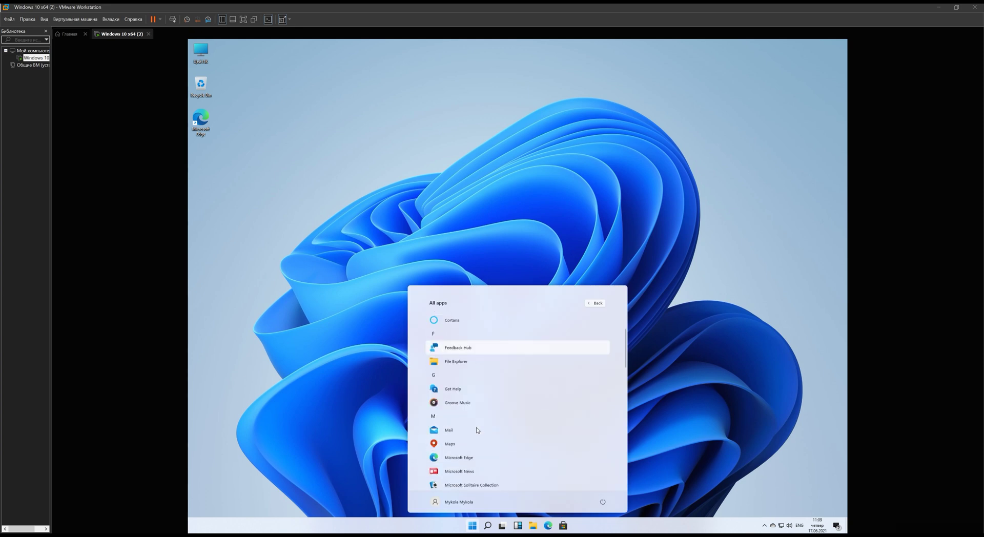
scroll(477, 430, "down", 10)
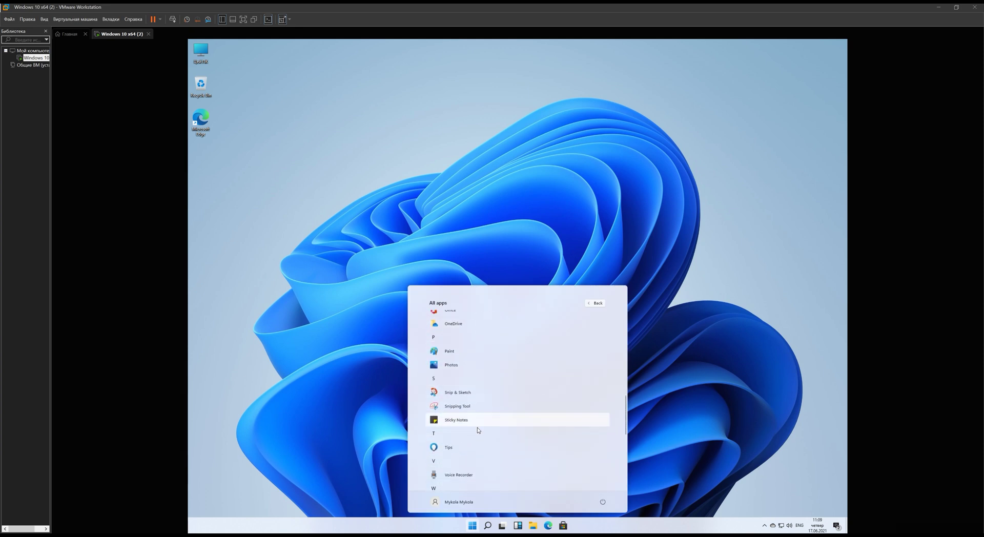
scroll(478, 432, "down", 3)
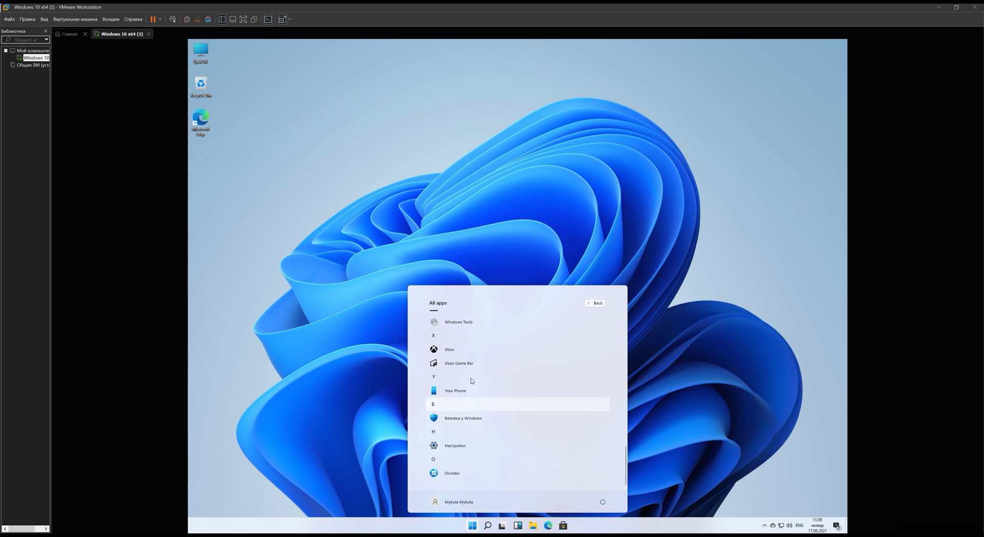
left_click(457, 474)
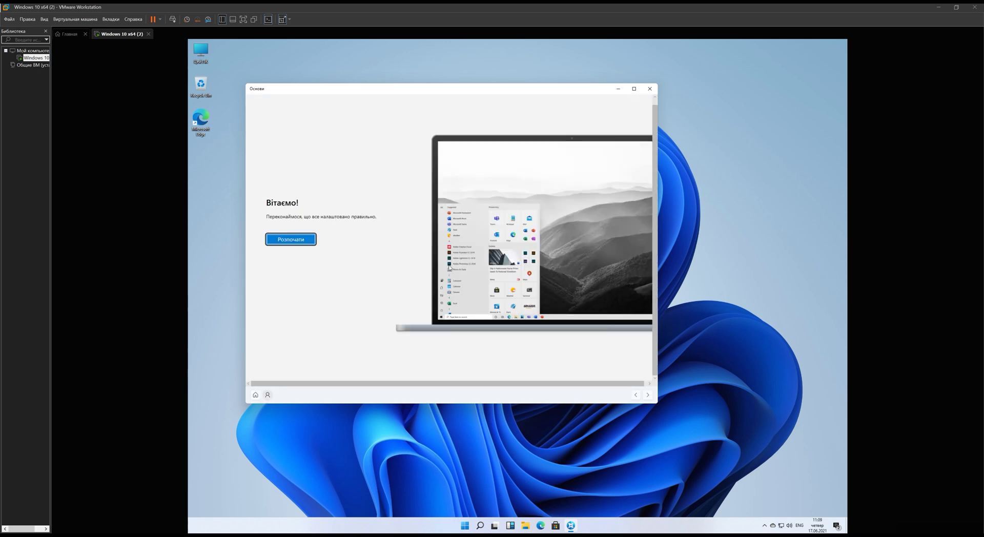
Begin the tour with Розпочати and advance past the 'Ваші файли вже тут' page
left_click(286, 237)
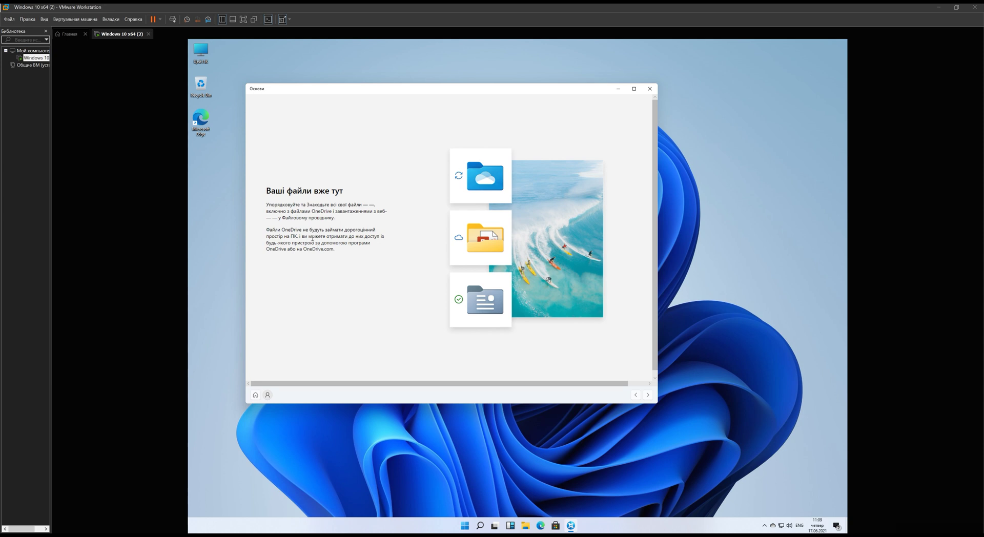
scroll(616, 388, "down", 1)
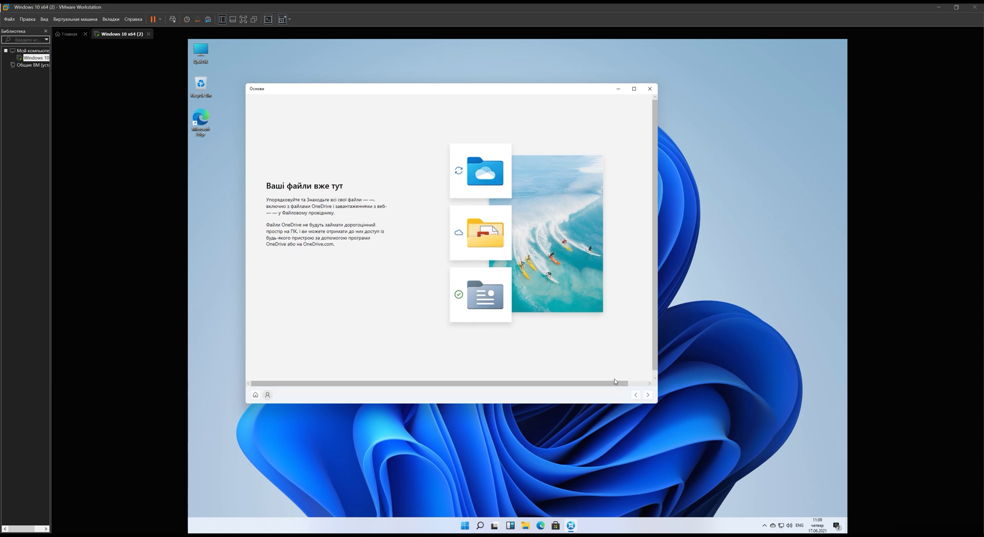
left_click(635, 394)
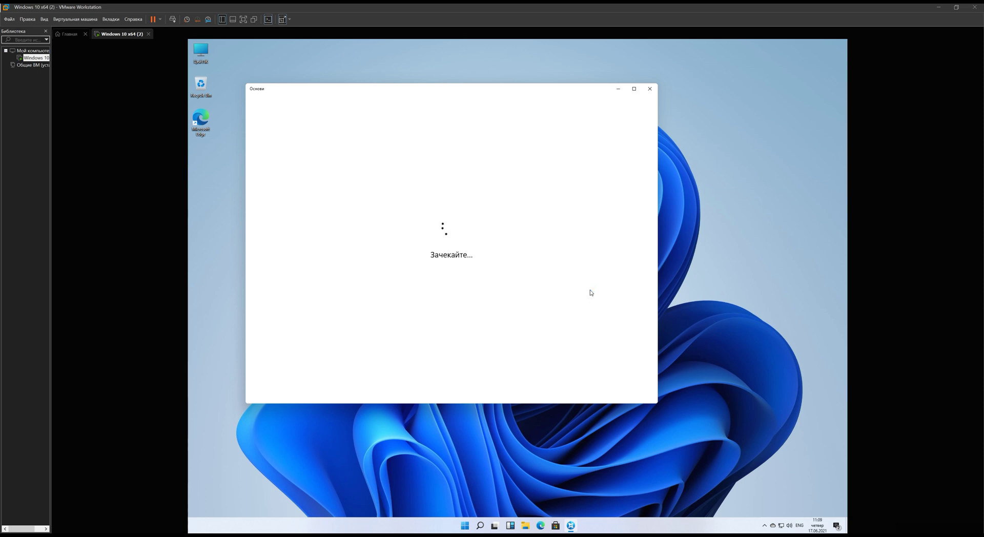
mouse_move(718, 167)
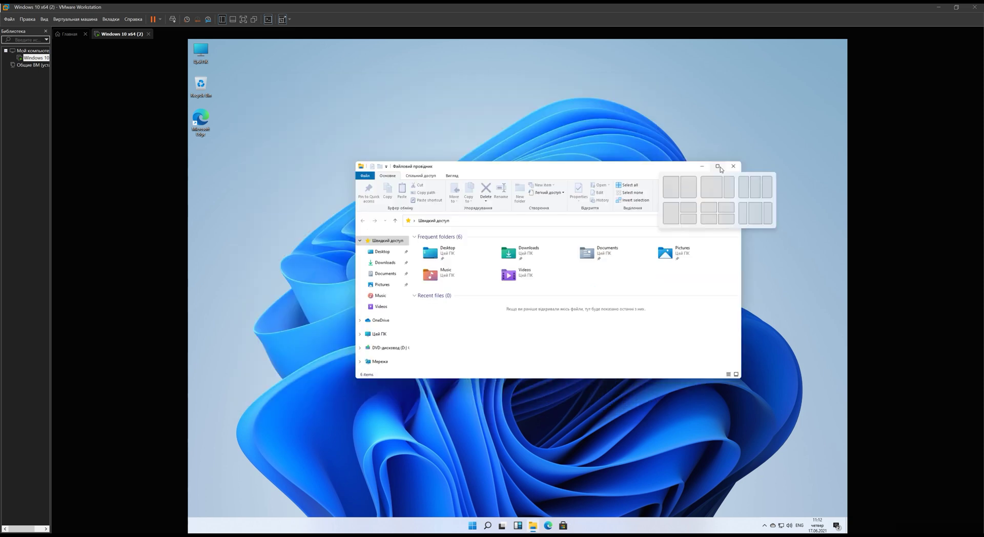
Try File Explorer snap layouts (right third, maximize, left, bottom-right) before snapping it top-right
left_click(728, 187)
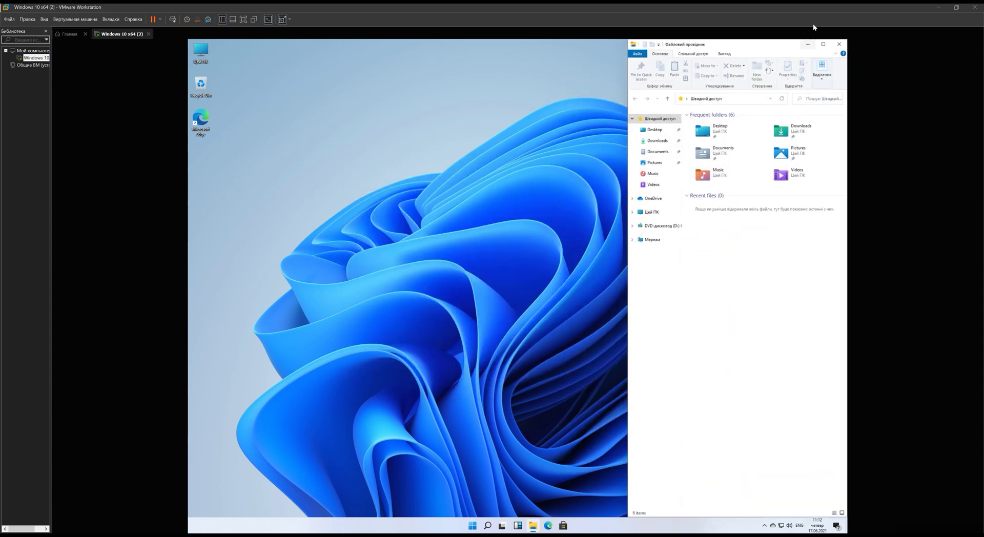
left_click(824, 46)
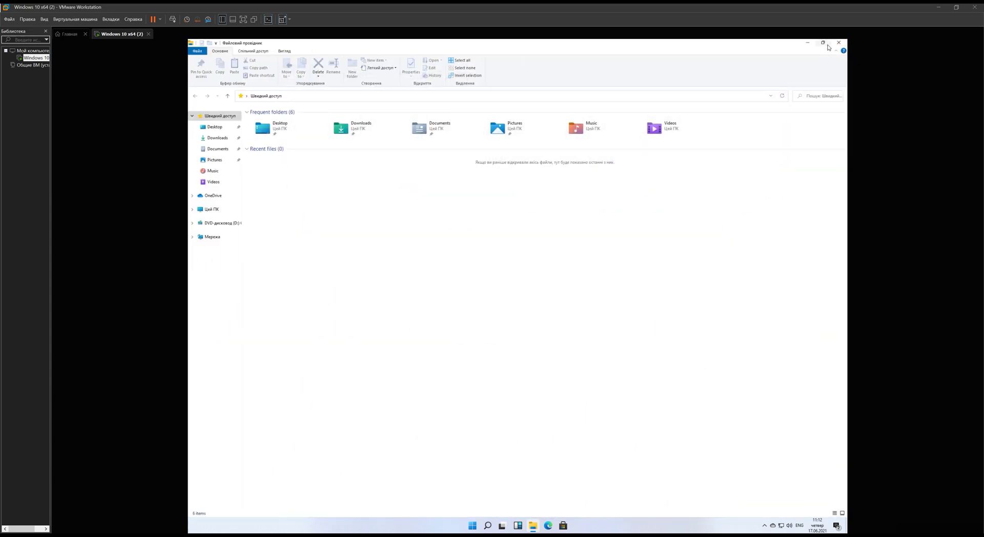
left_click(827, 45)
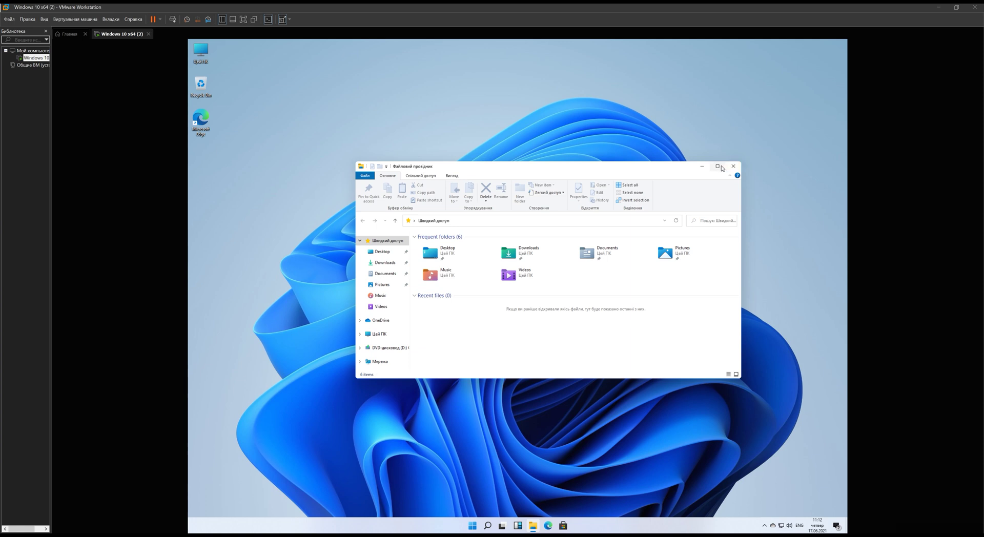
mouse_move(721, 169)
left_click(707, 187)
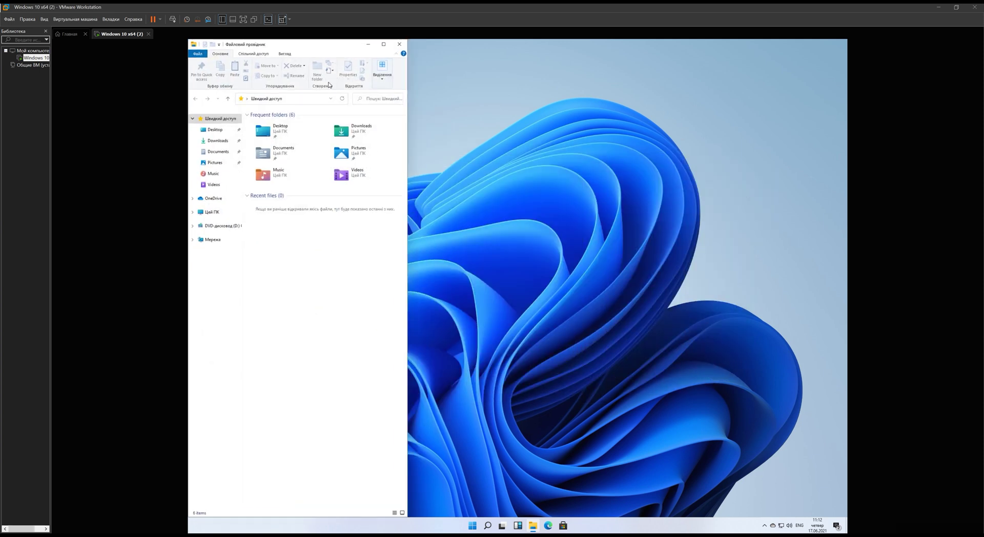
mouse_move(383, 44)
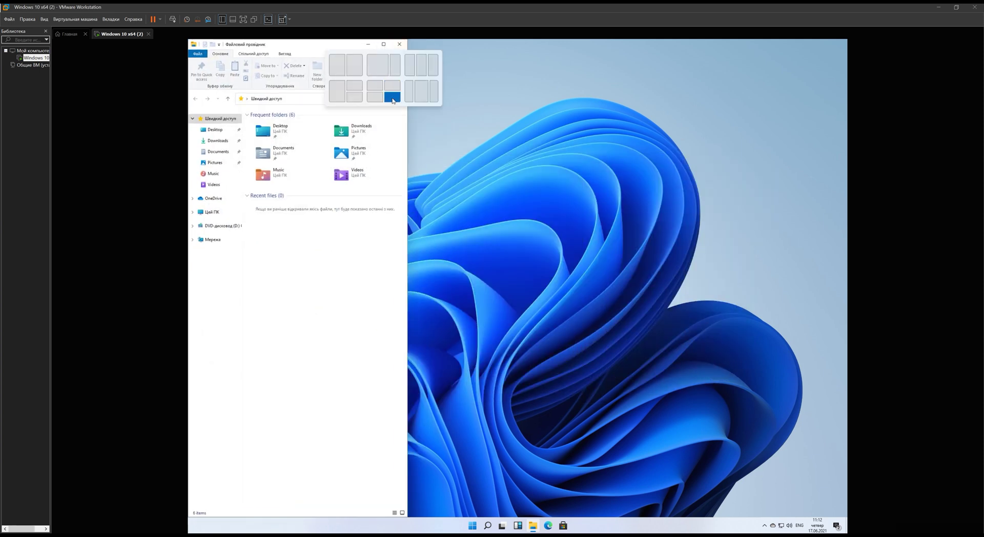
left_click(393, 101)
mouse_move(823, 285)
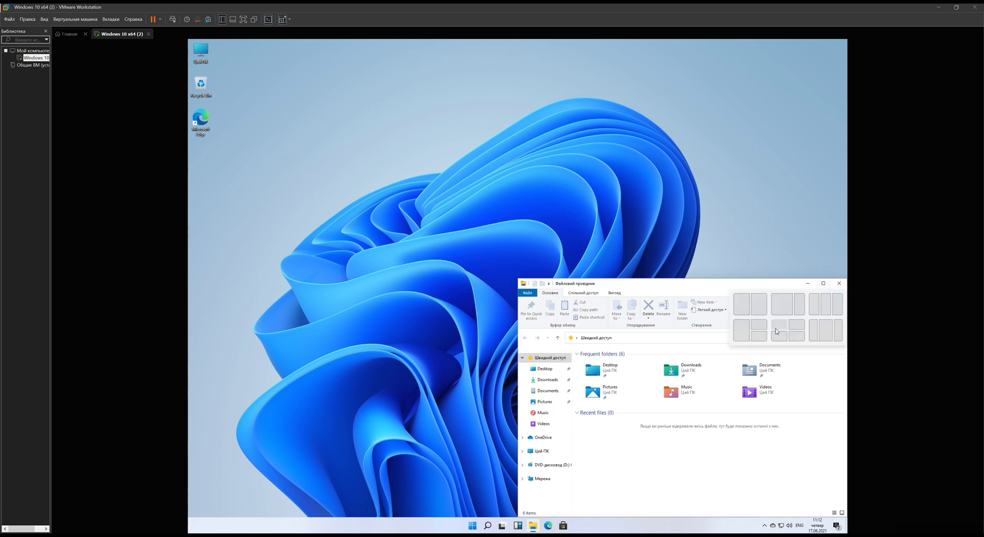
left_click(759, 328)
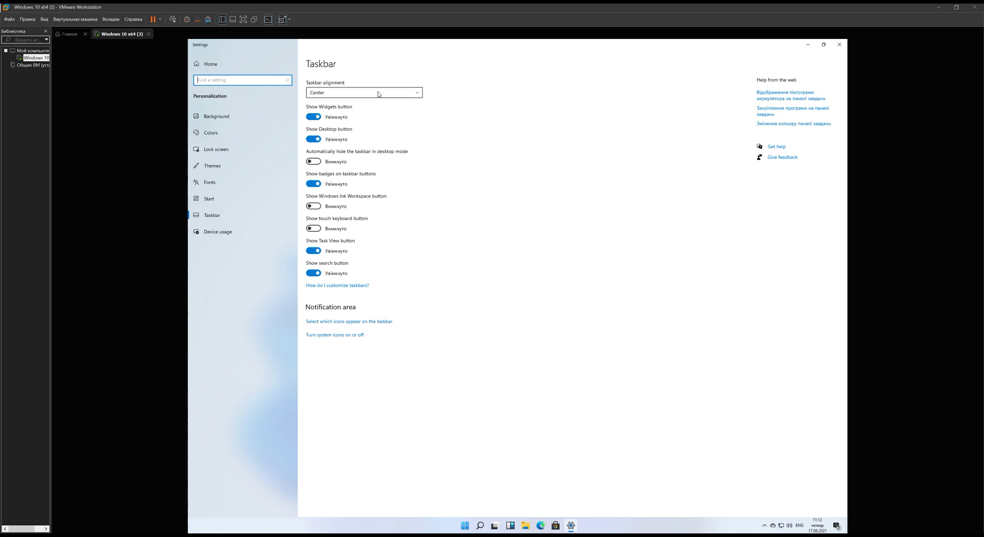
Align the taskbar to the left, check the Start menu, then set alignment back to Center
left_click(377, 92)
left_click(351, 84)
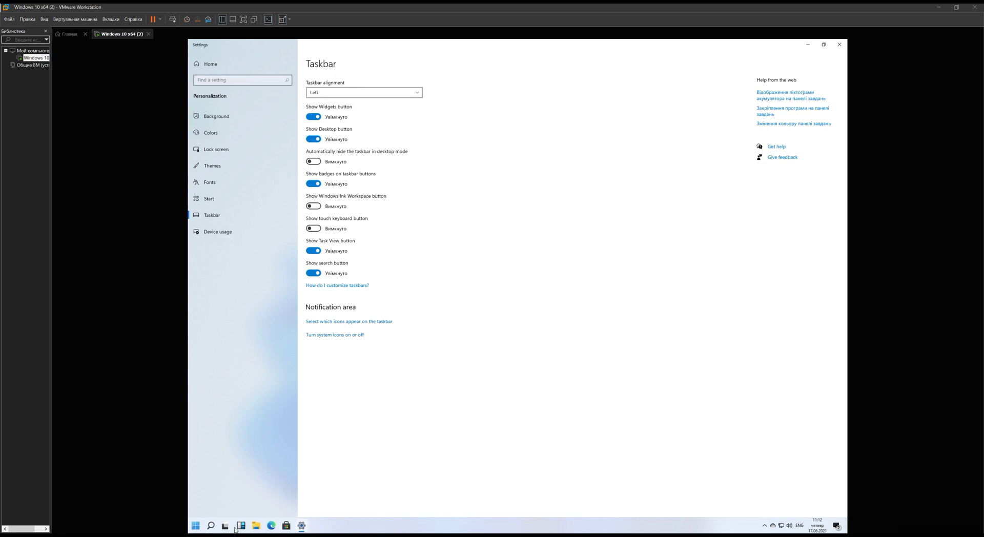
left_click(195, 526)
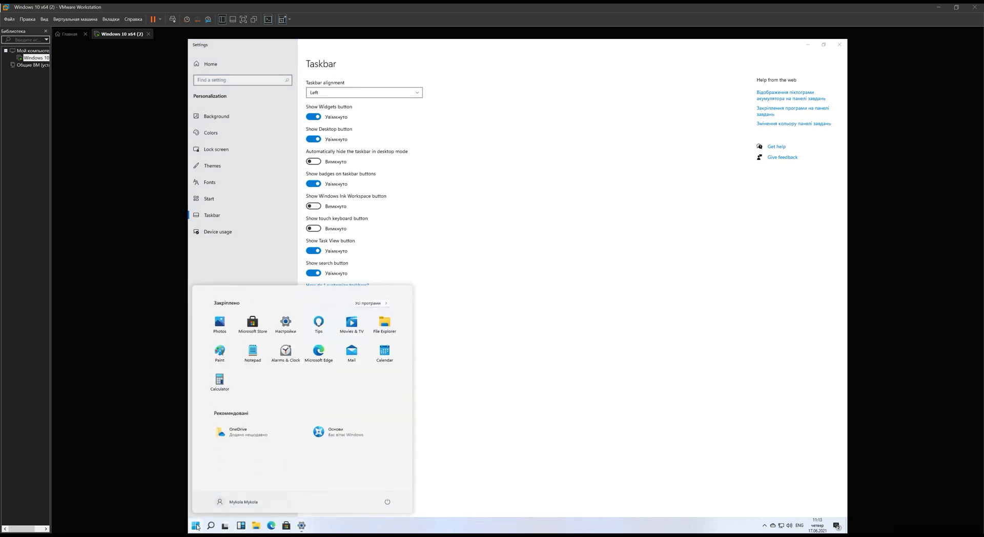
left_click(196, 526)
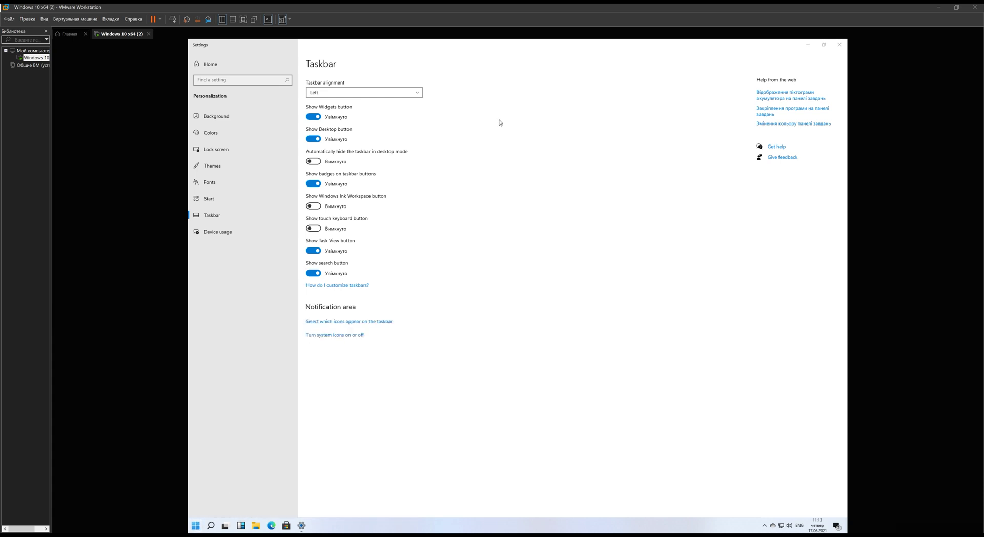
left_click(363, 94)
left_click(364, 105)
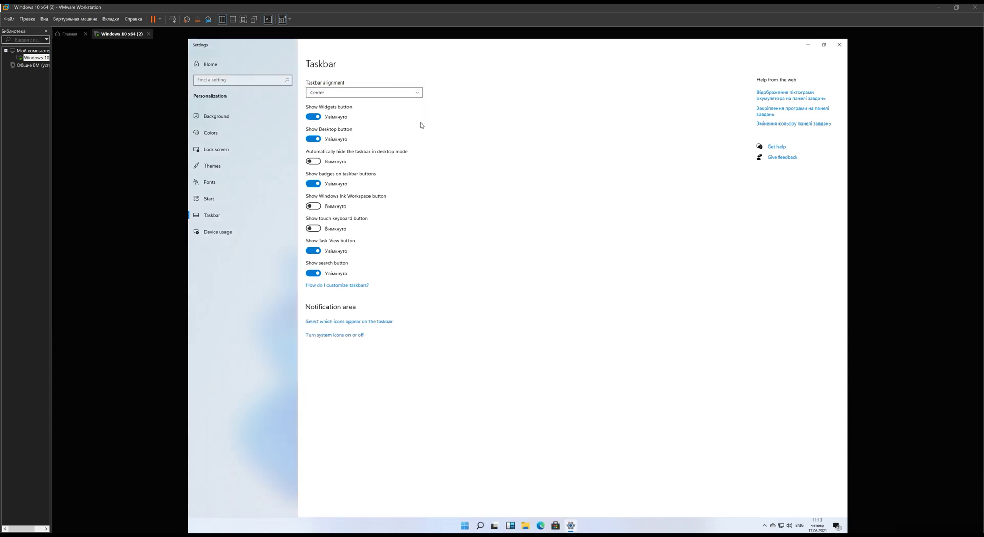
Toggle Widgets off and back on, turn off Show Desktop, and toggle auto-hide on then off
left_click(312, 118)
left_click(314, 118)
left_click(313, 140)
left_click(314, 162)
left_click(314, 162)
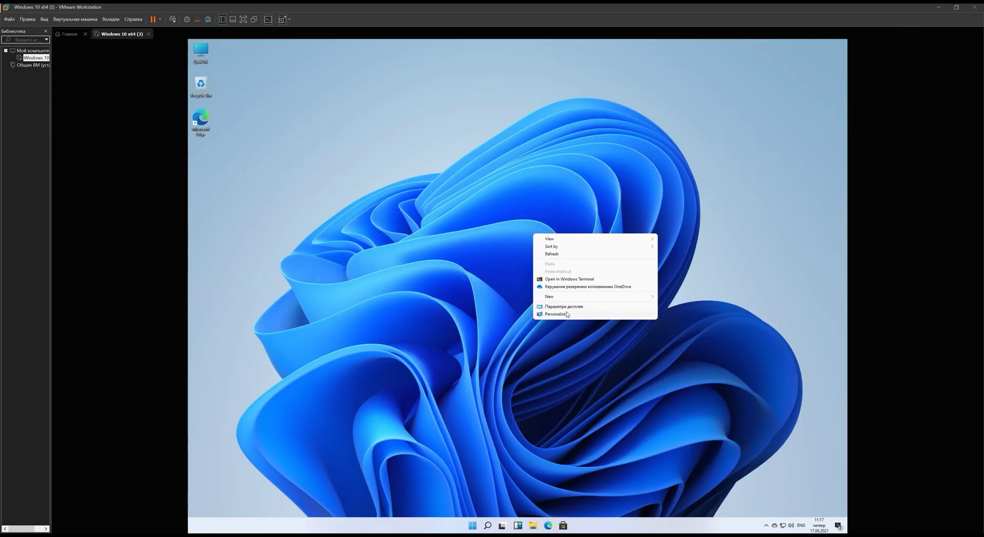
Open Personalize from the desktop, move the Settings window aside, and go to the Themes page
left_click(556, 314)
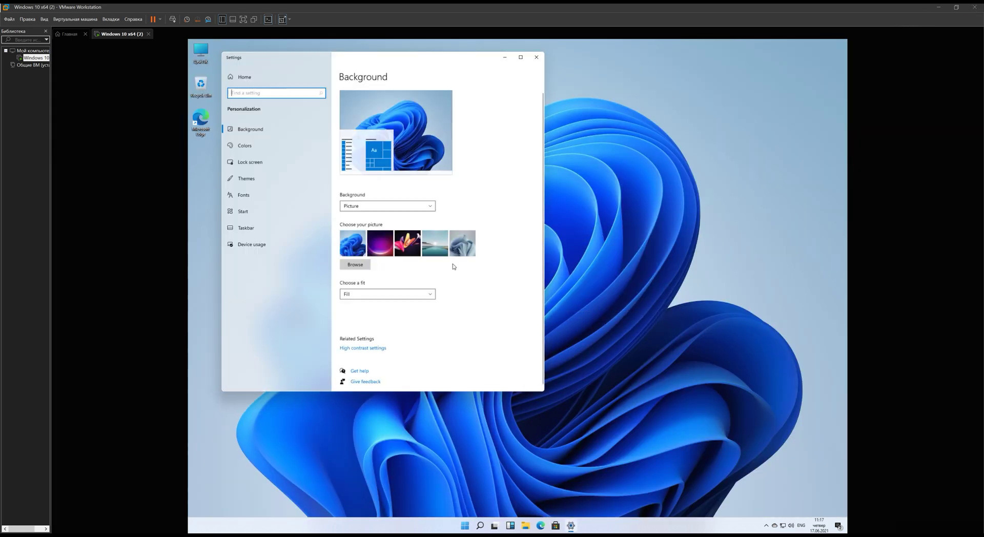
left_click_drag(481, 61, 578, 75)
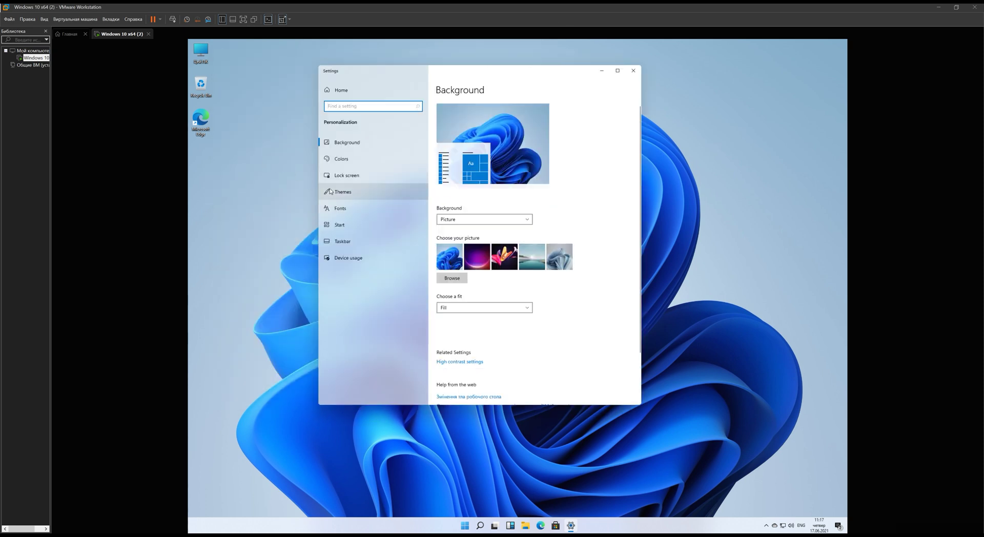
left_click(342, 191)
scroll(512, 242, "down", 1)
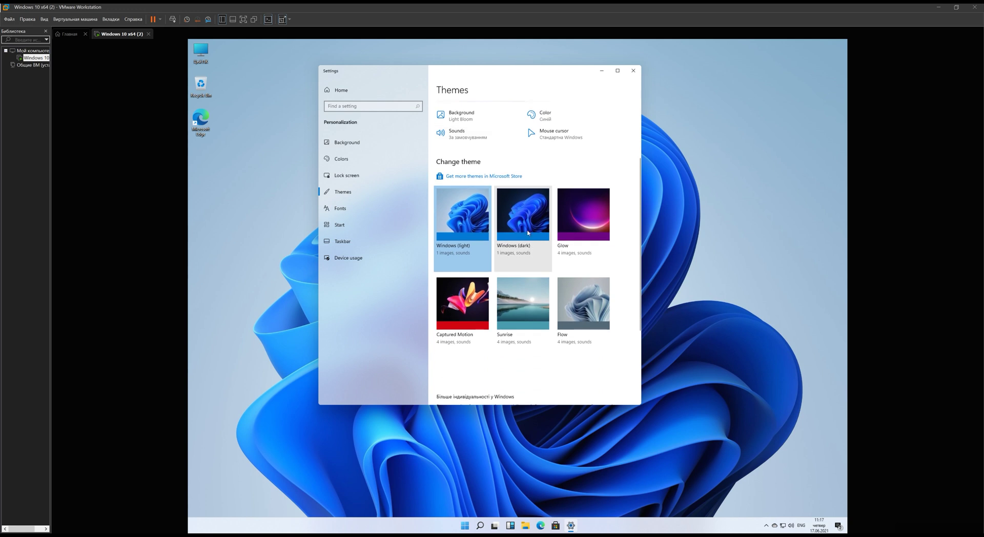
Apply the Windows (dark) theme, view the Start menu, then apply the Glow theme
left_click(523, 228)
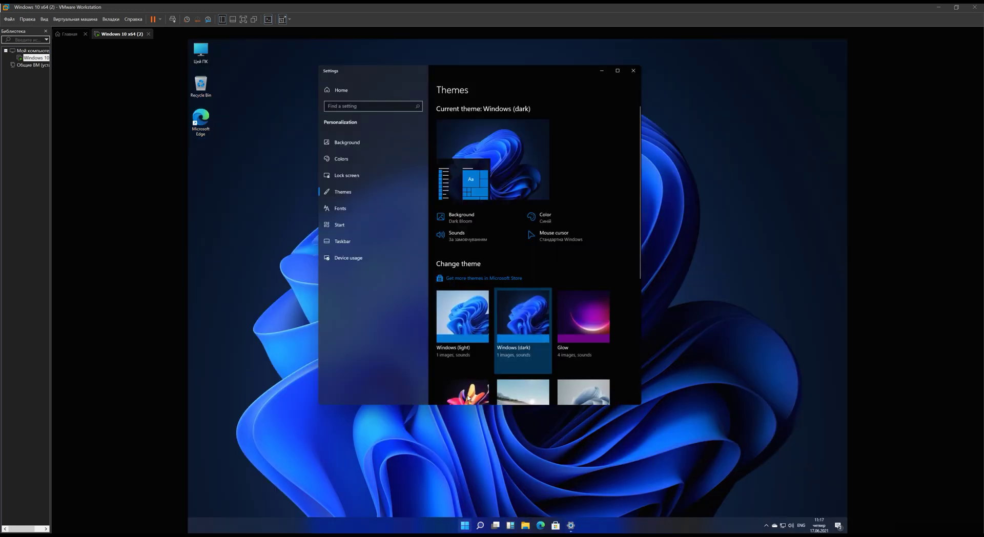
left_click(461, 526)
left_click(464, 525)
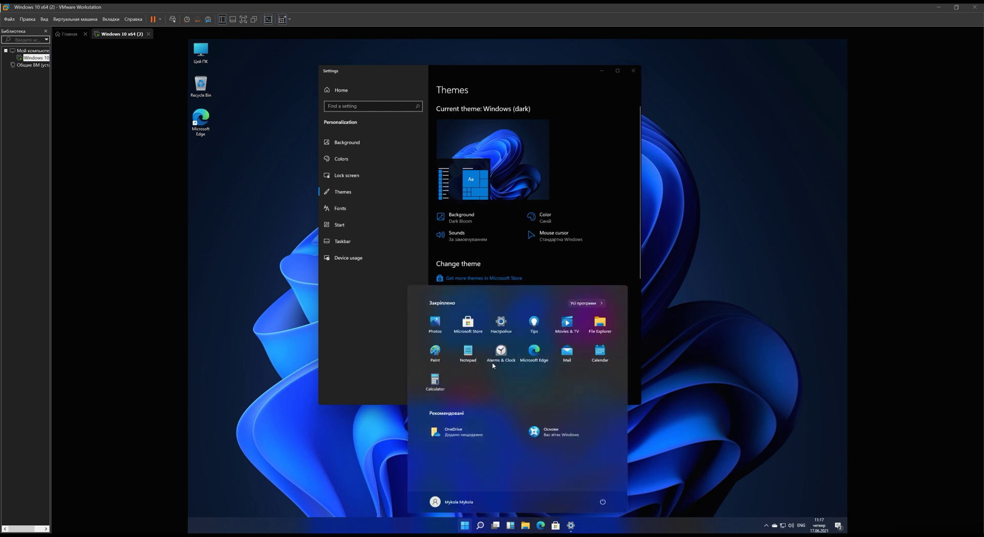
left_click(397, 321)
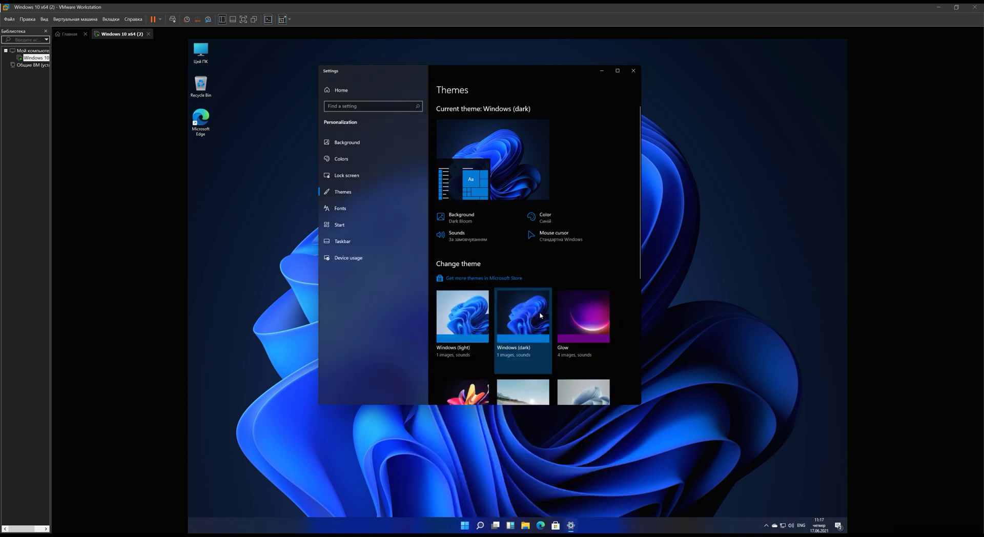
left_click(586, 316)
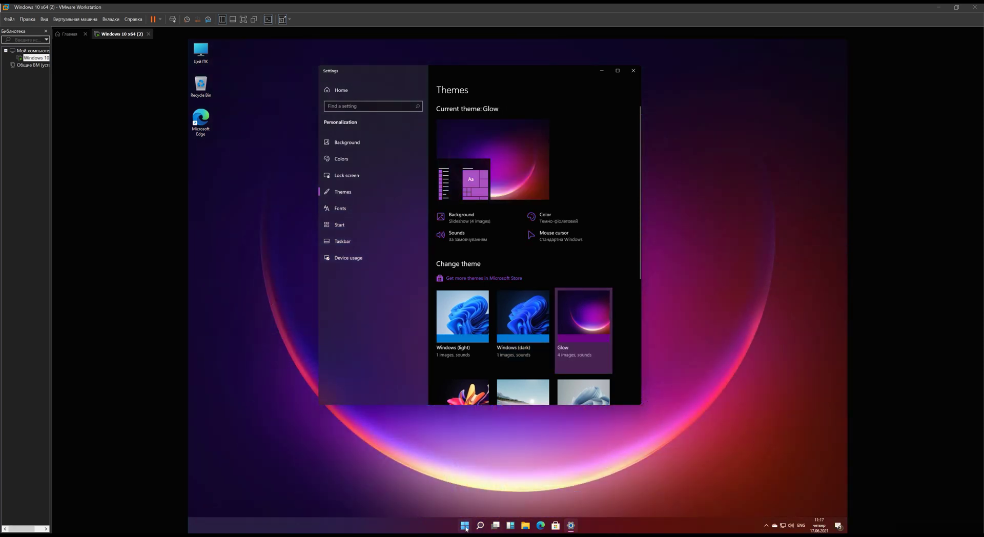
Open and minimize File Explorer, then apply the Captured Motion theme
left_click(525, 526)
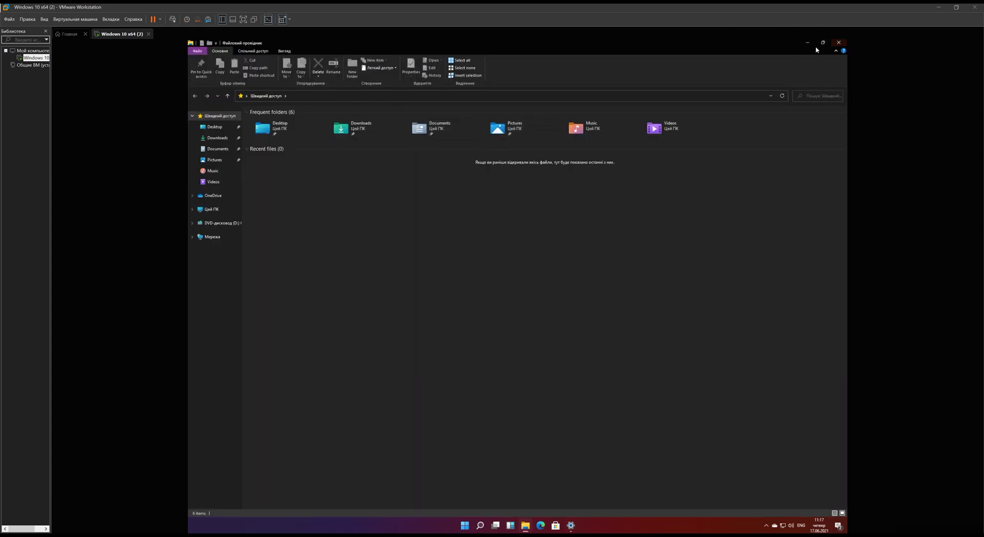
left_click(805, 43)
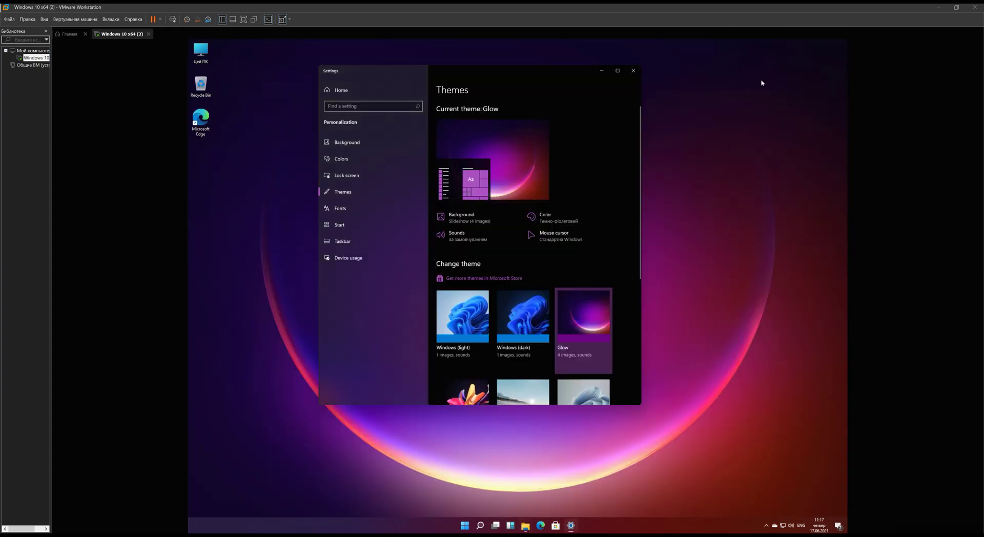
scroll(534, 380, "down", 5)
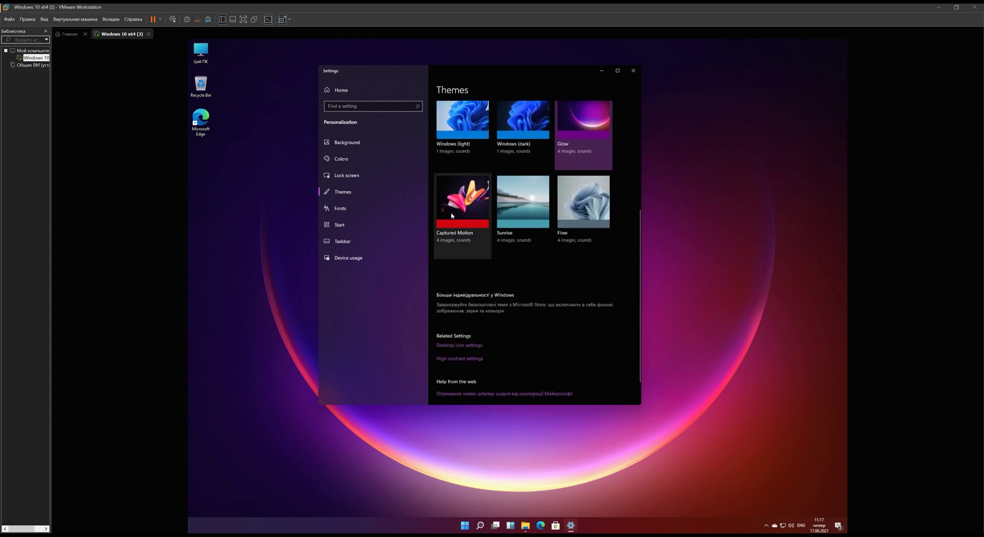
left_click(452, 216)
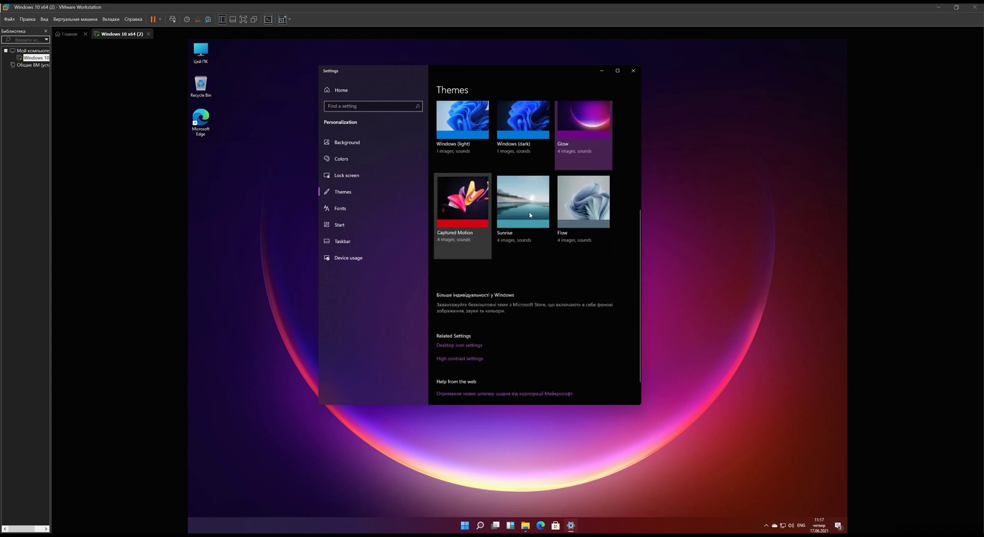
scroll(511, 329, "down", 1)
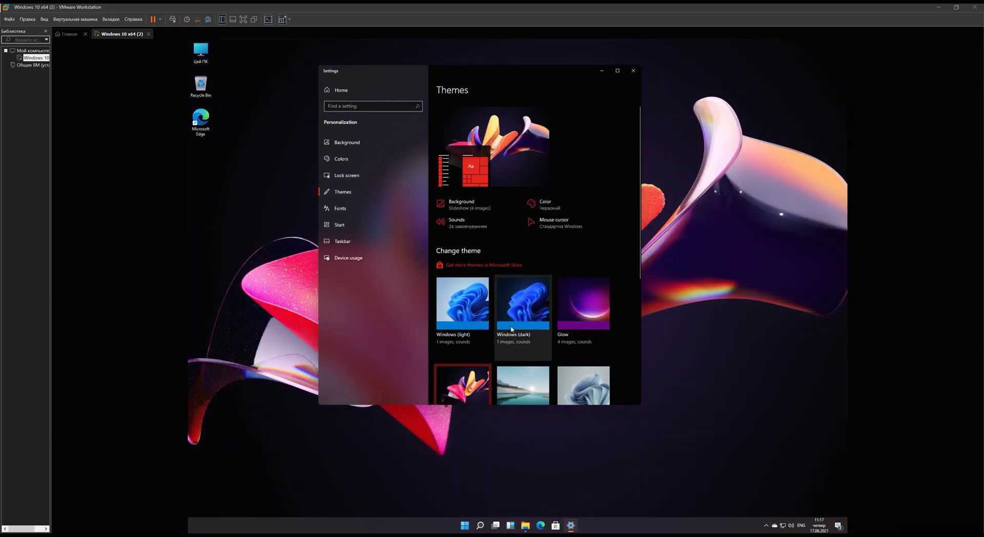
Apply the Sunrise theme and briefly view the Start menu
scroll(511, 329, "down", 5)
left_click(516, 179)
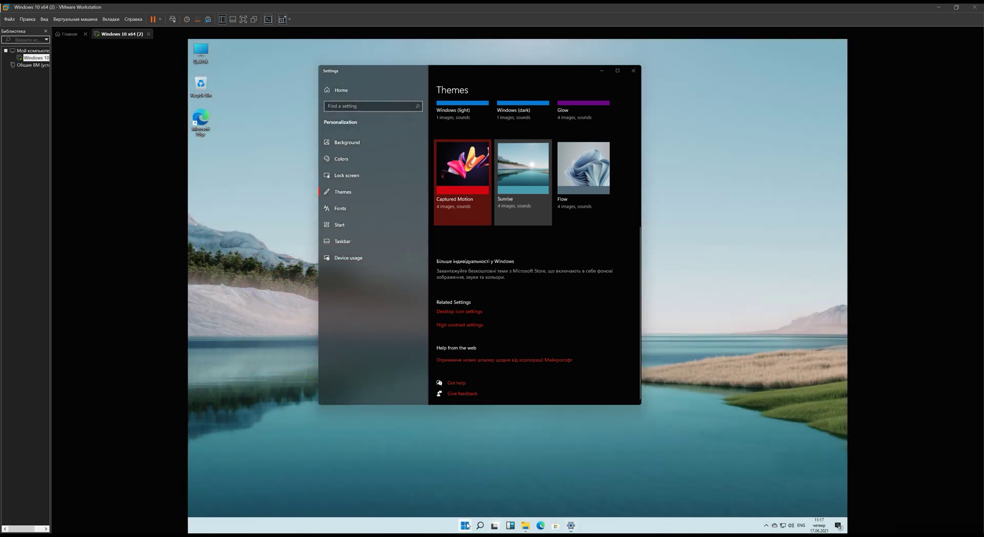
key("super")
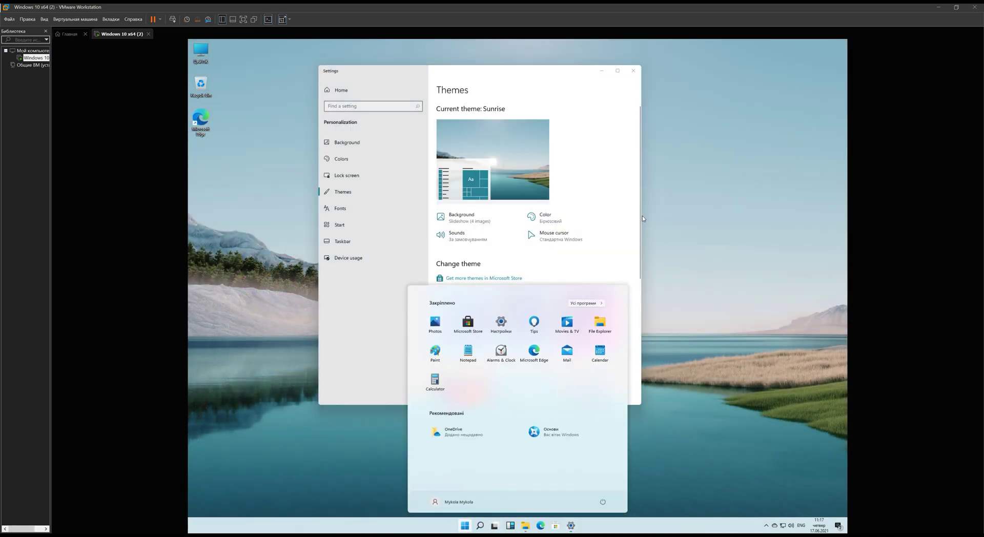
left_click(622, 203)
Try the Flow theme, return to Sunrise, close Settings, and open the desktop context menu
scroll(623, 203, "down", 3)
left_click(572, 218)
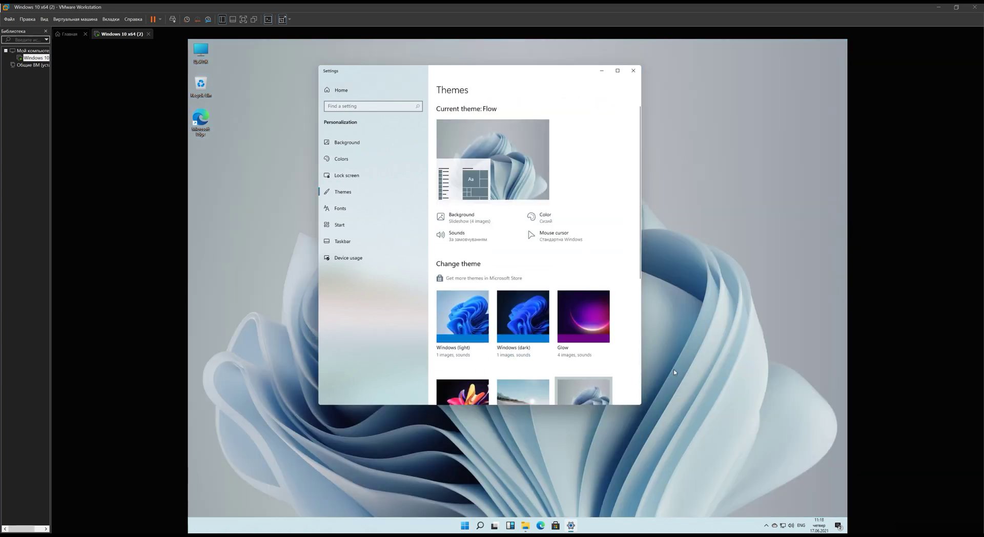
scroll(557, 344, "down", 5)
scroll(552, 302, "down", 2)
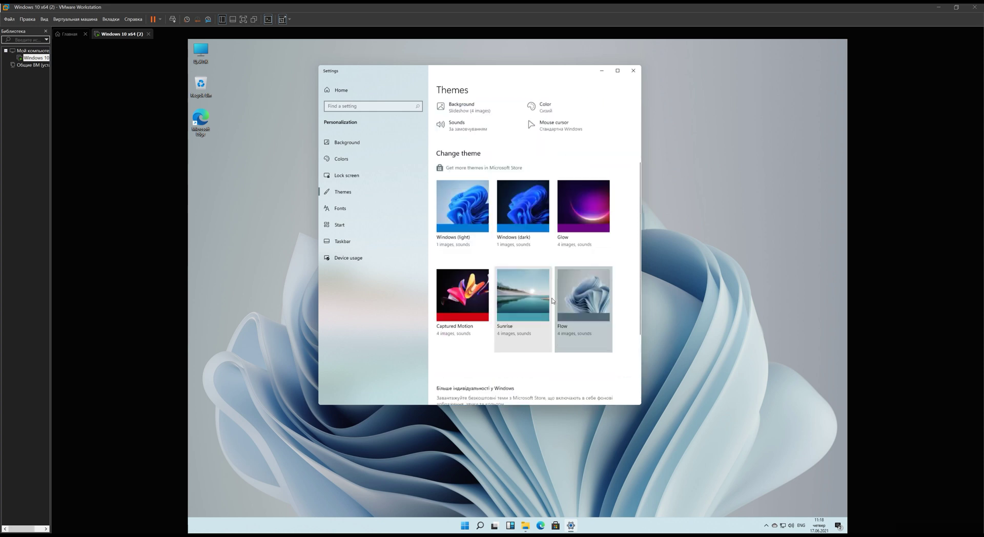
scroll(552, 300, "down", 2)
left_click(551, 251)
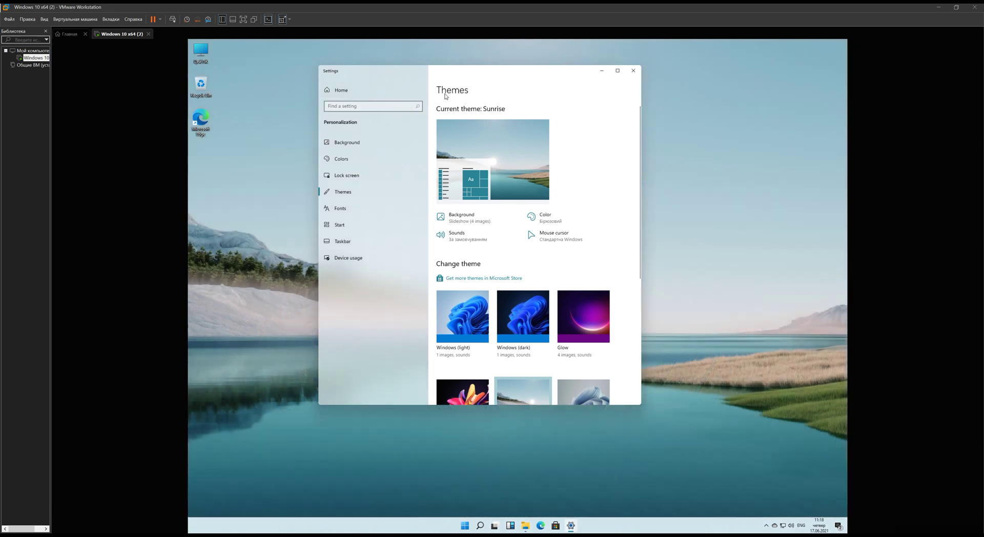
left_click(633, 71)
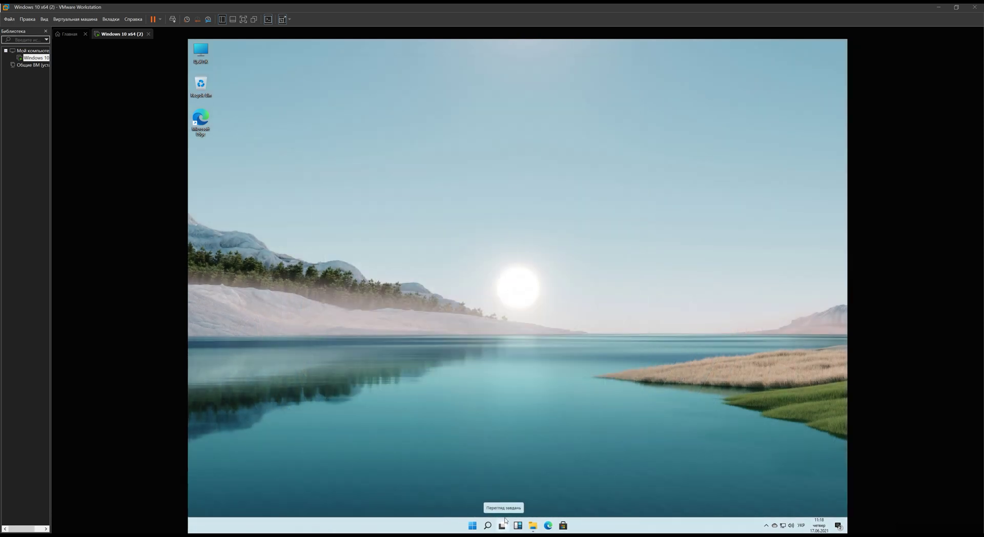
key("shift+F10")
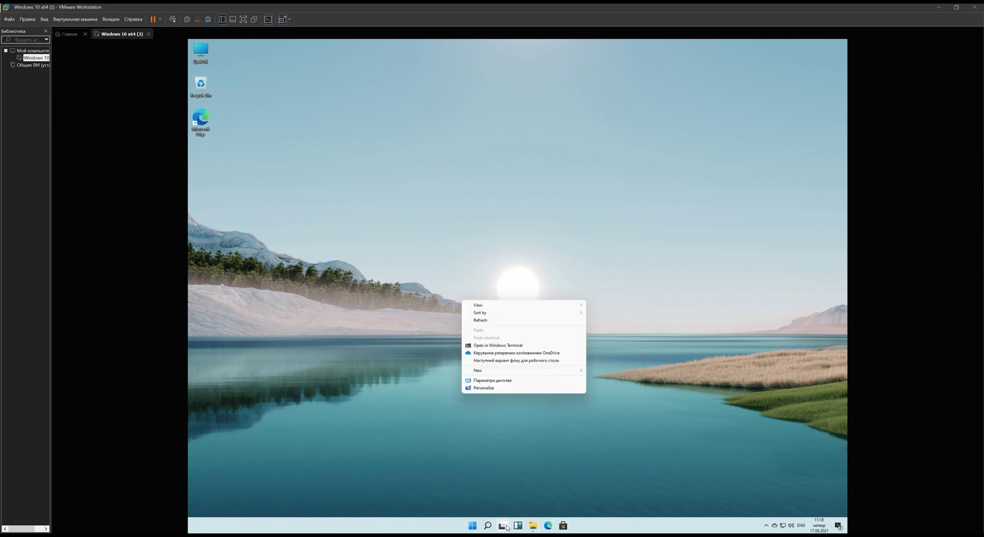
Launch Settings from the Start menu and open the System display page
left_click(471, 525)
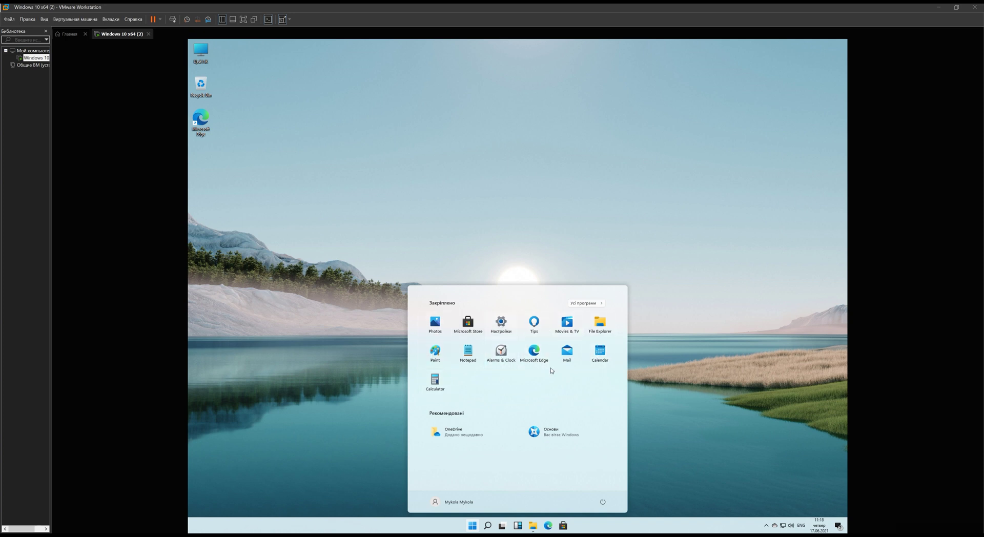
left_click(500, 323)
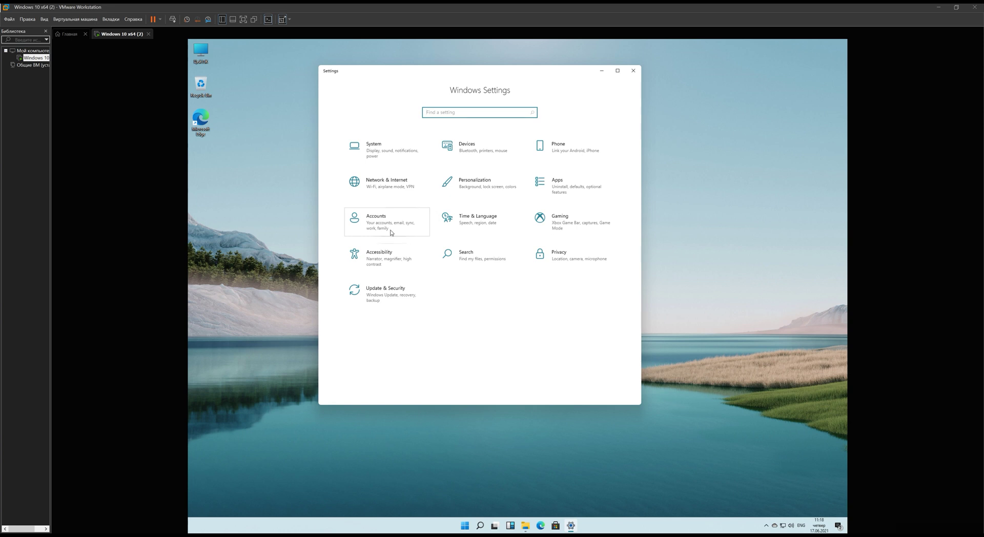
left_click(381, 152)
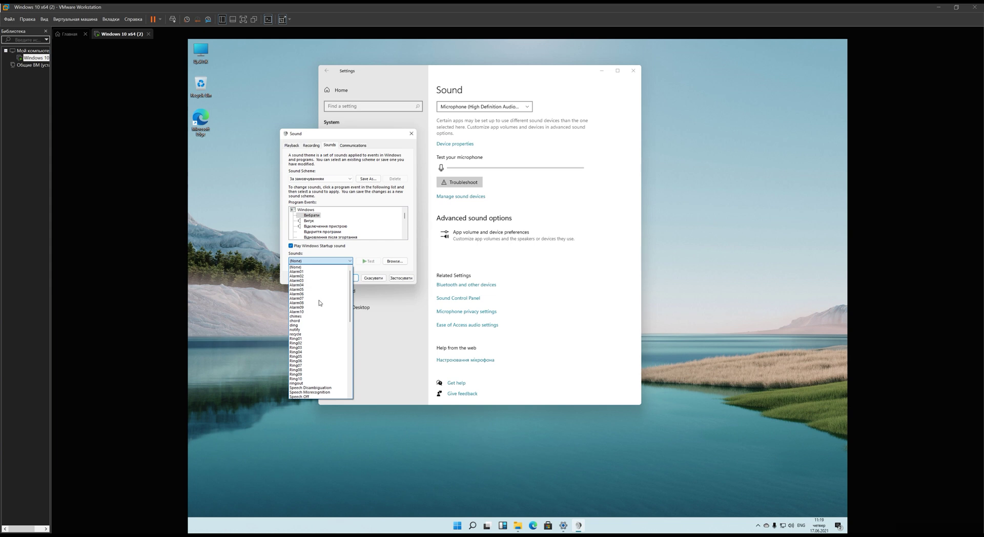
Open the Sounds tab, preview Alarm07, and set the selected event's sound to Ring02
left_click(318, 299)
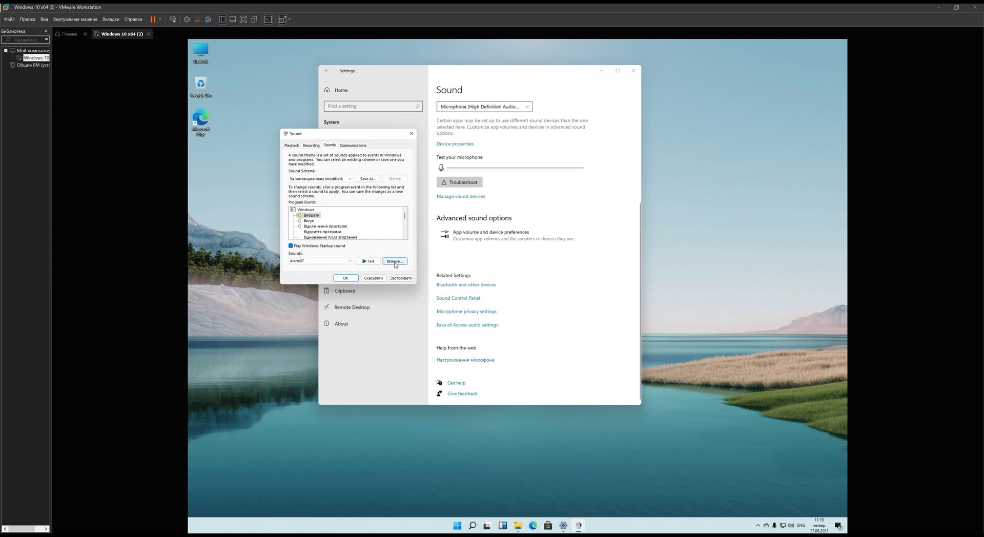
left_click(369, 262)
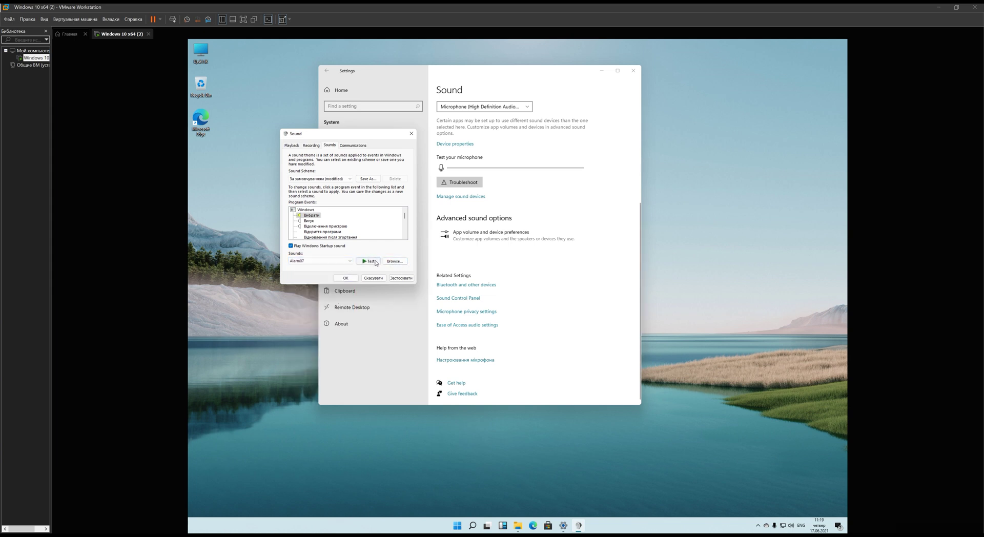
left_click(331, 262)
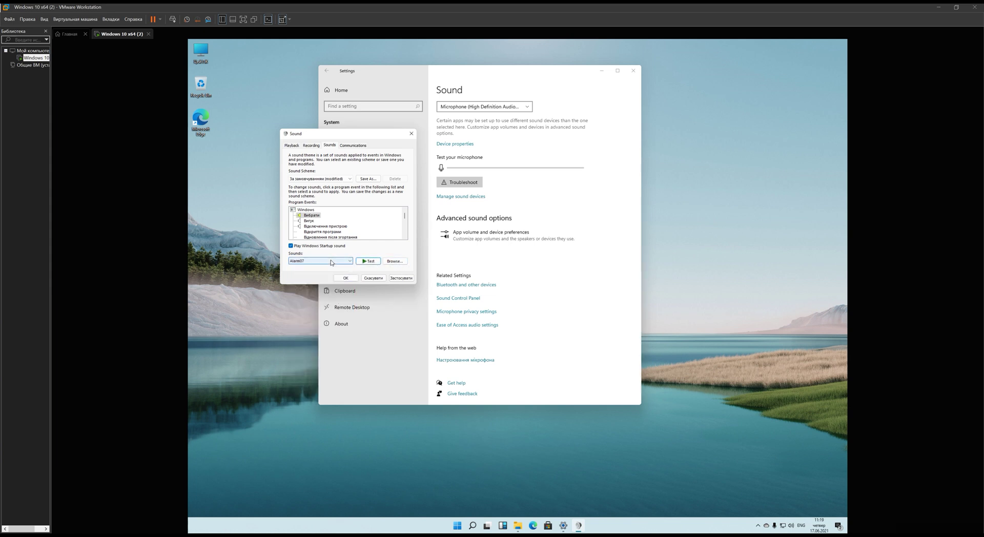
left_click(331, 261)
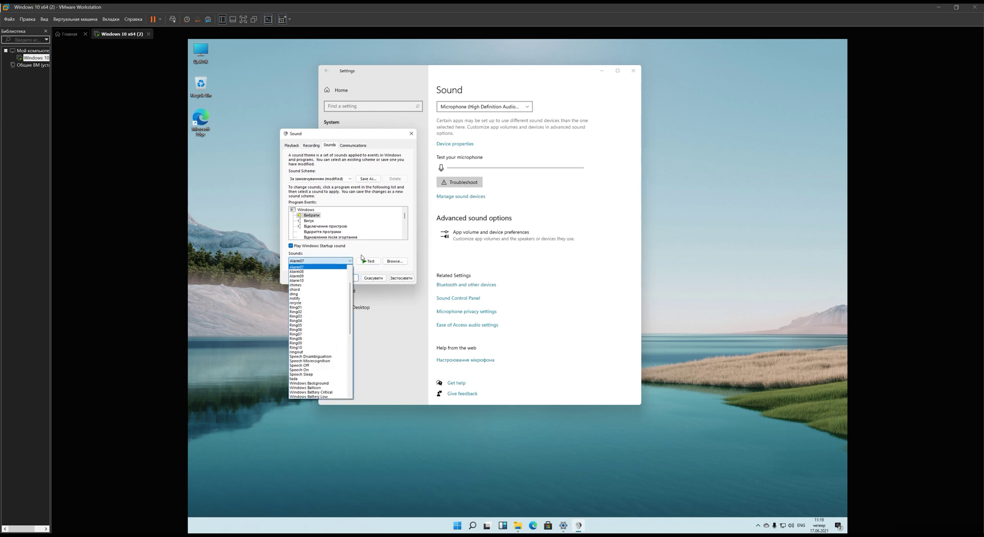
left_click(333, 261)
left_click(331, 260)
left_click(322, 311)
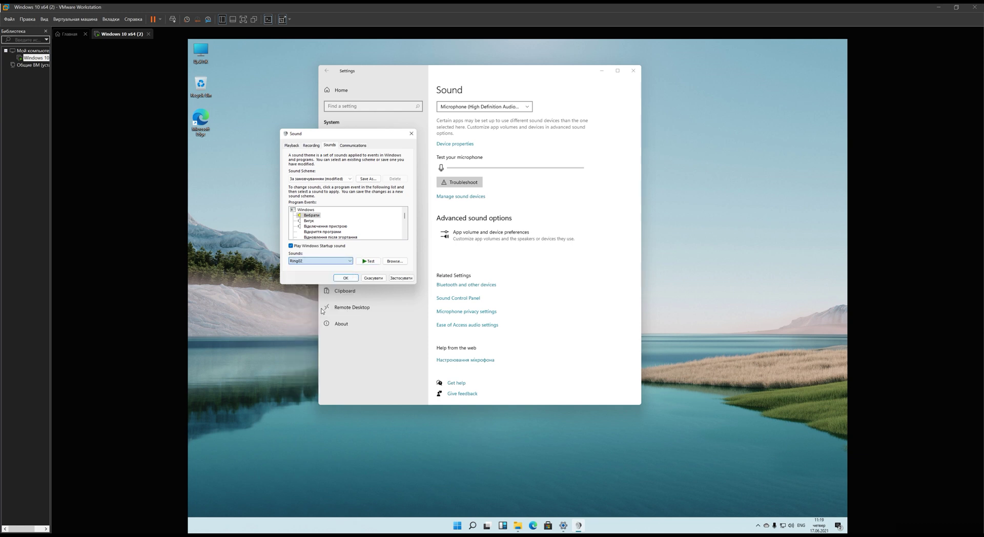
Try Windows Background, Windows Menu Command, Alarm09 and Ring04 as the event sound, previewing each
left_click(332, 260)
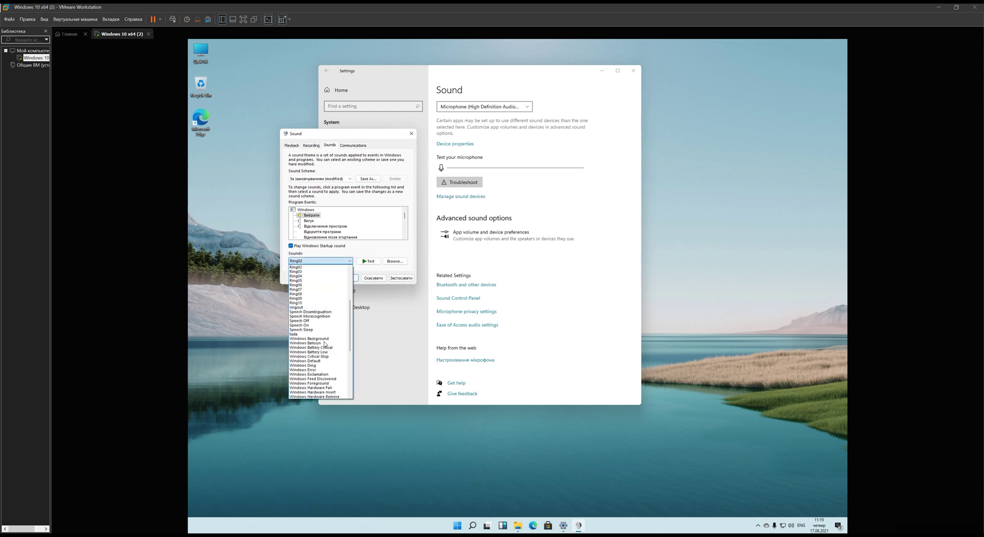
left_click(309, 339)
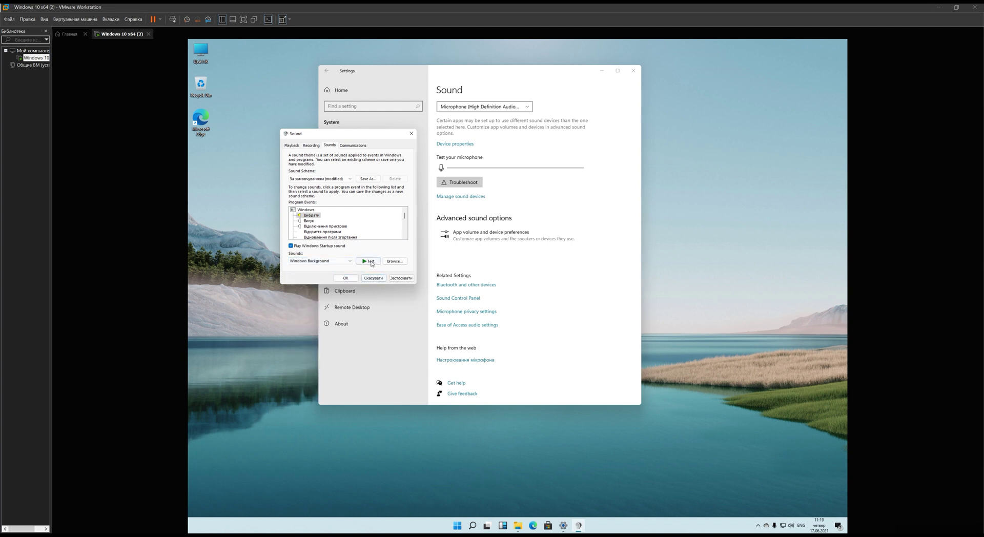
left_click(320, 261)
left_click(313, 346)
left_click(336, 261)
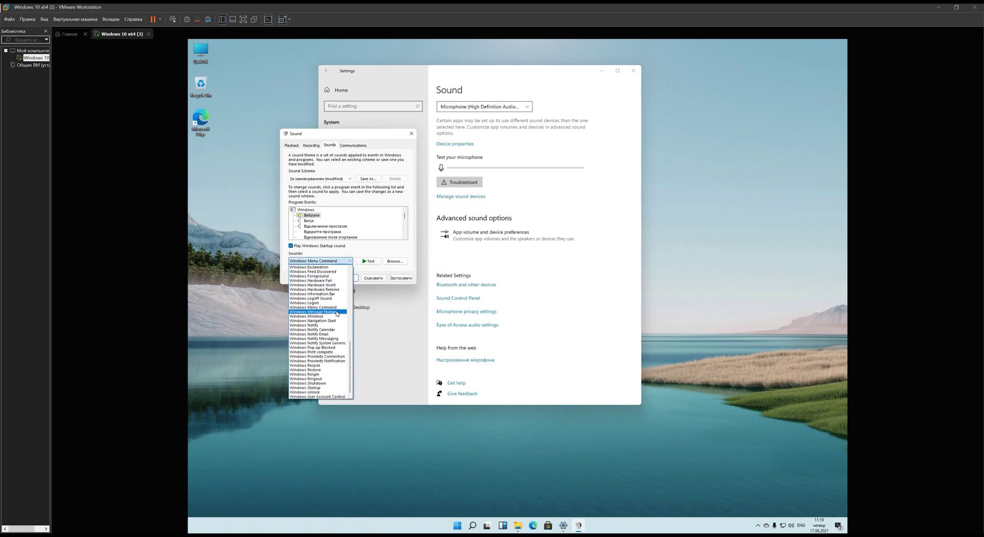
scroll(336, 313, "up", 15)
left_click(320, 287)
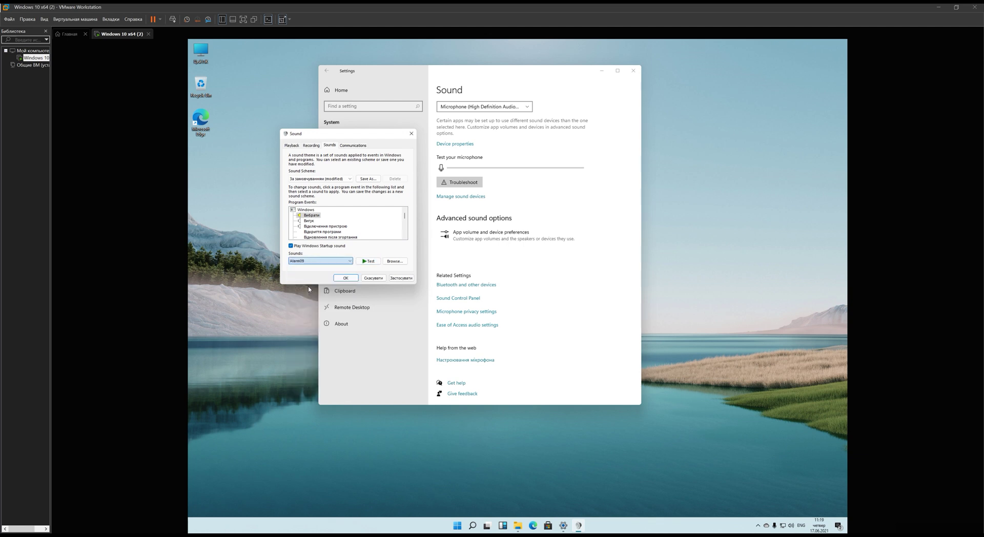
left_click(373, 262)
left_click(318, 260)
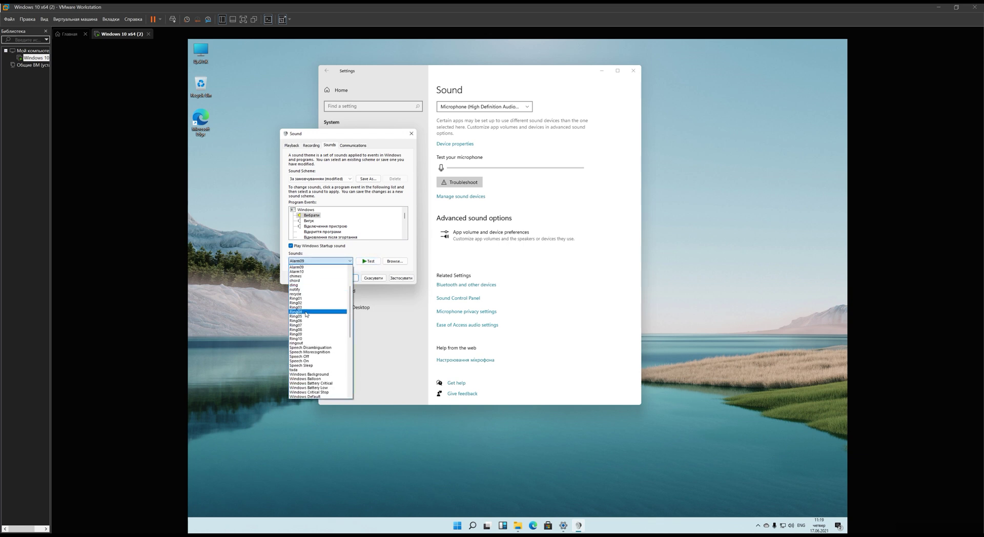
left_click(305, 312)
left_click(366, 262)
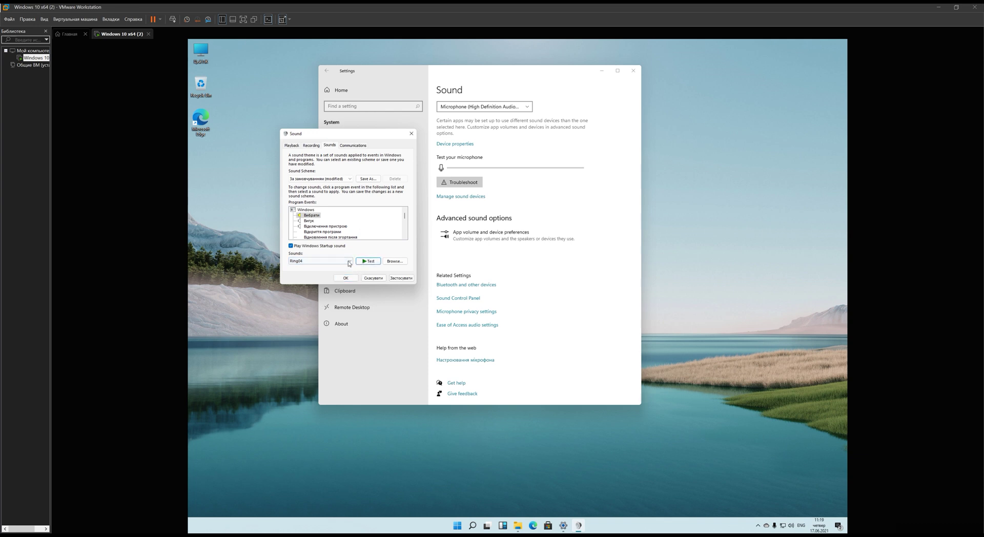
Select the Відкриття програми event and assign it the Alarm06 sound
left_click(349, 261)
scroll(341, 224, "down", 2)
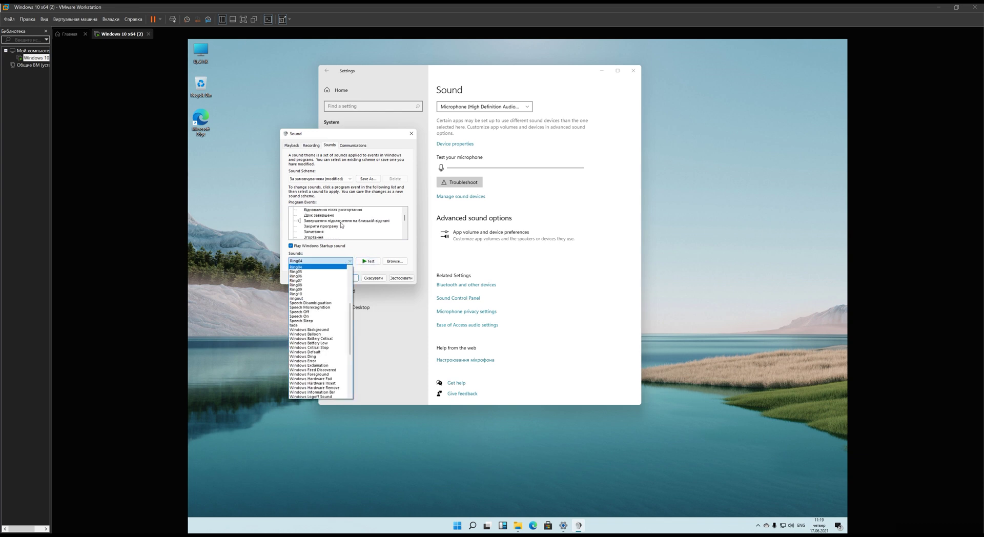
scroll(342, 235, "up", 2)
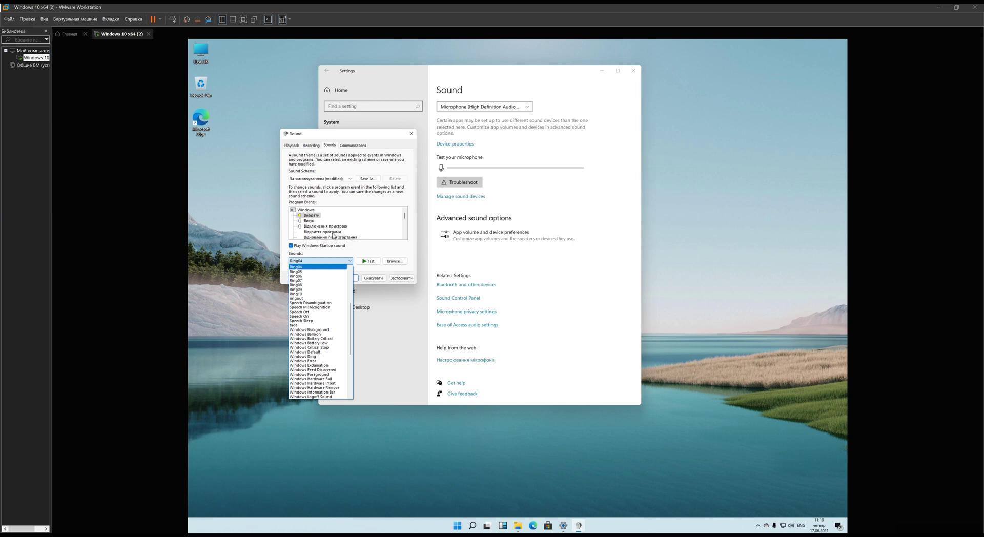
left_click(333, 235)
left_click(329, 234)
left_click(323, 261)
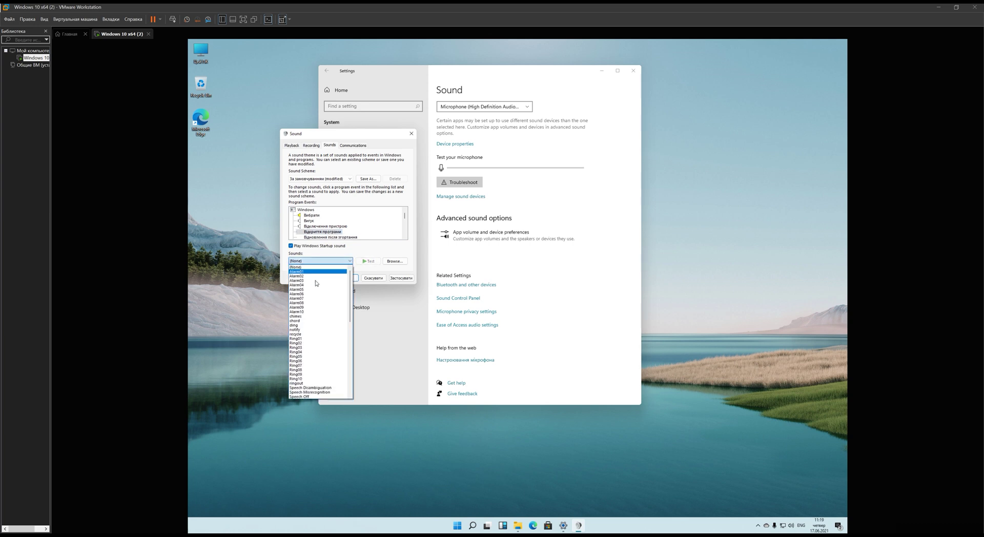
left_click(316, 294)
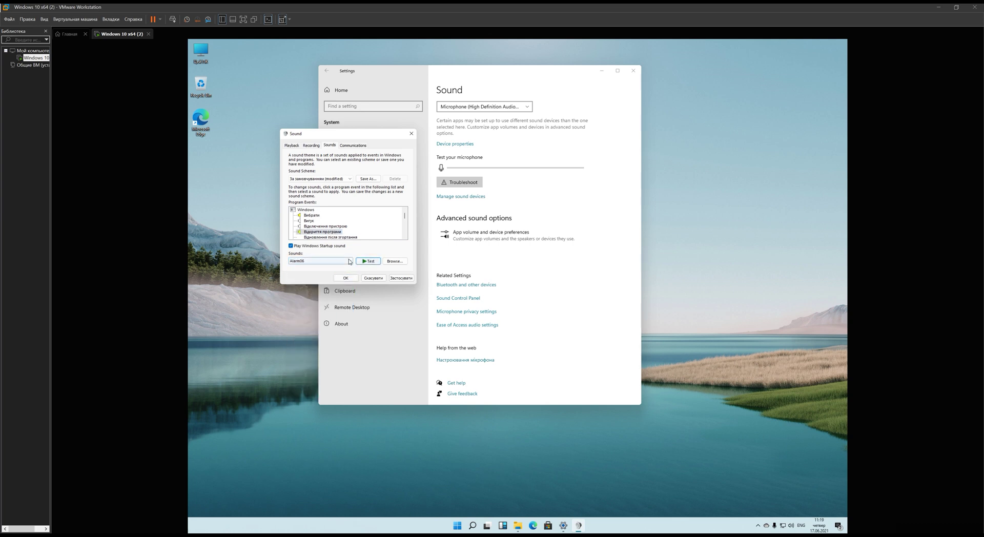
Assign Windows Ringin to Відкриття програми, preview it, then change it to Windows Shutdown
left_click(328, 261)
scroll(329, 356, "down", 10)
scroll(330, 356, "down", 3)
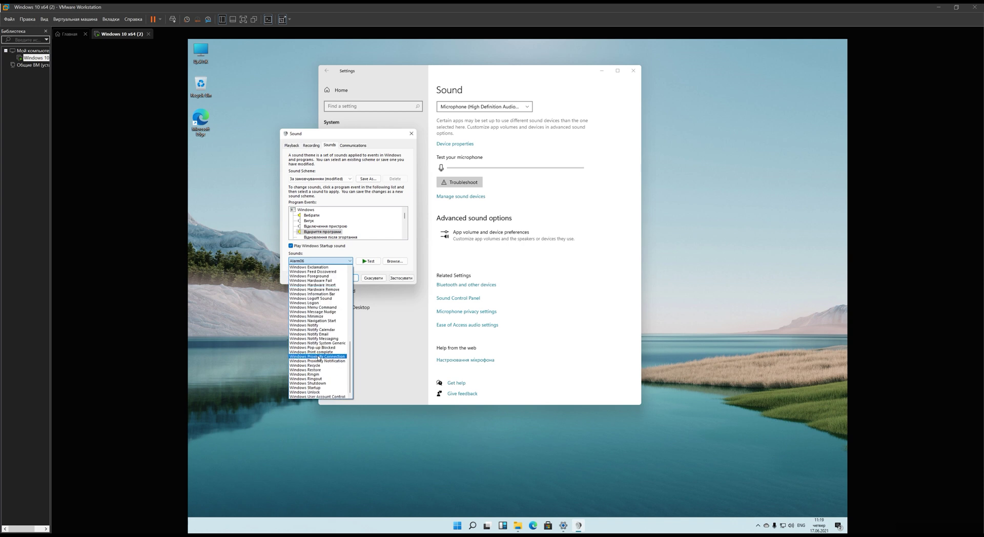
left_click(323, 372)
left_click(369, 262)
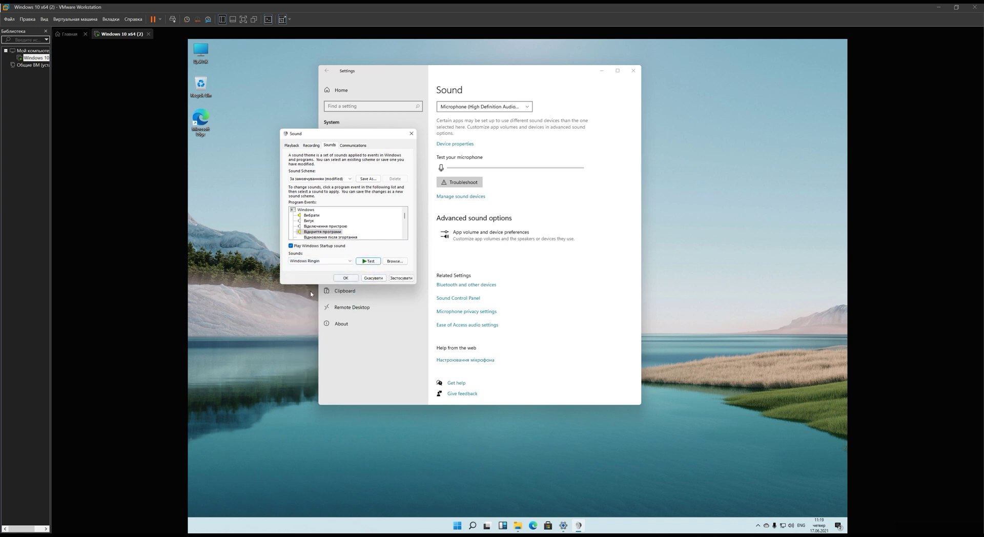
left_click(328, 260)
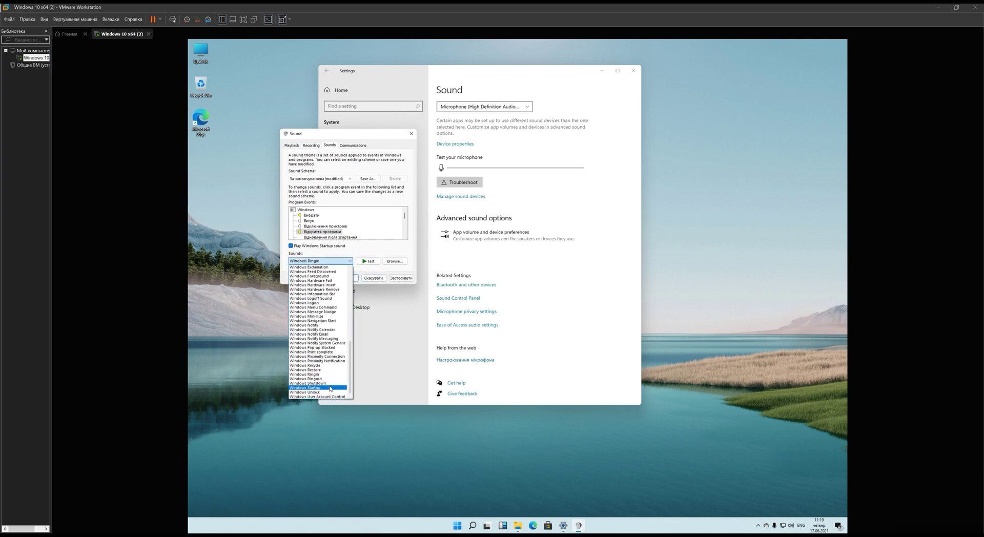
left_click(329, 383)
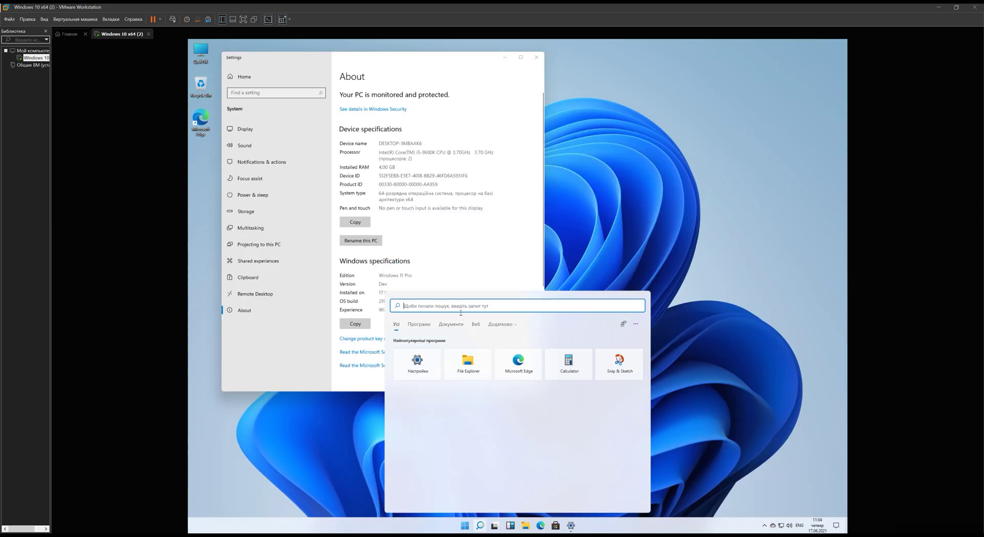
Type winver, close three extra desktops in Task View, add two new ones, and switch to Desktop 2
type("winver")
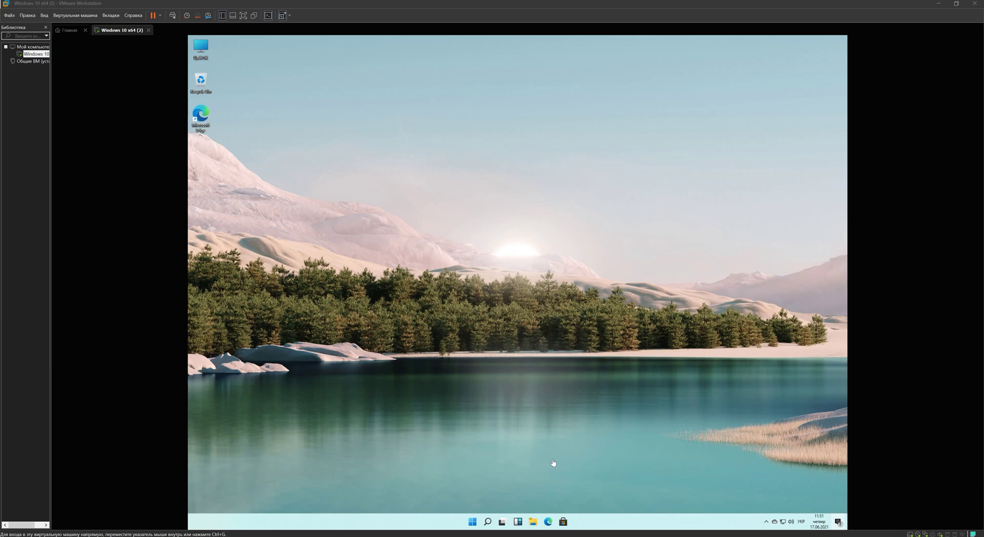
left_click(502, 522)
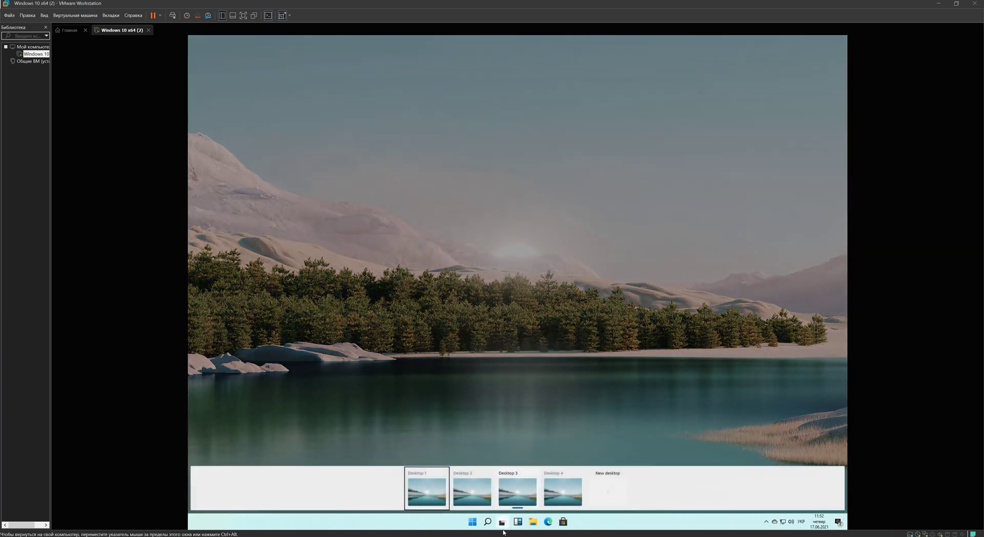
left_click(487, 472)
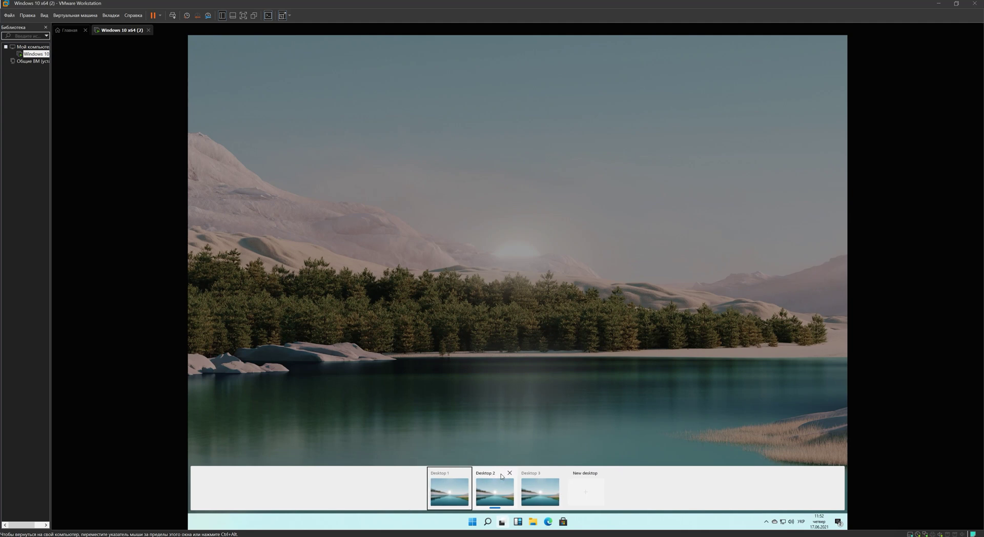
left_click(510, 473)
left_click(532, 473)
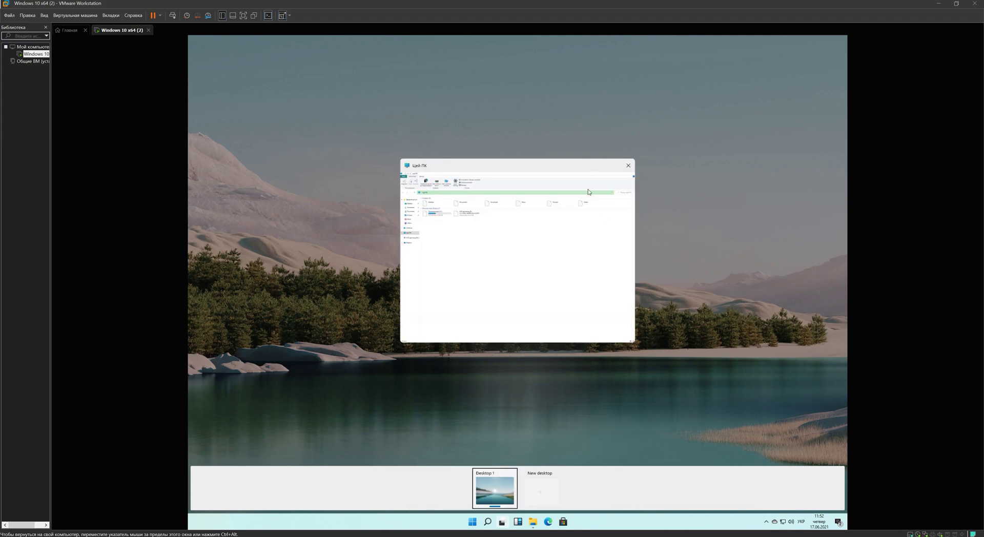
left_click(560, 495)
left_click(566, 493)
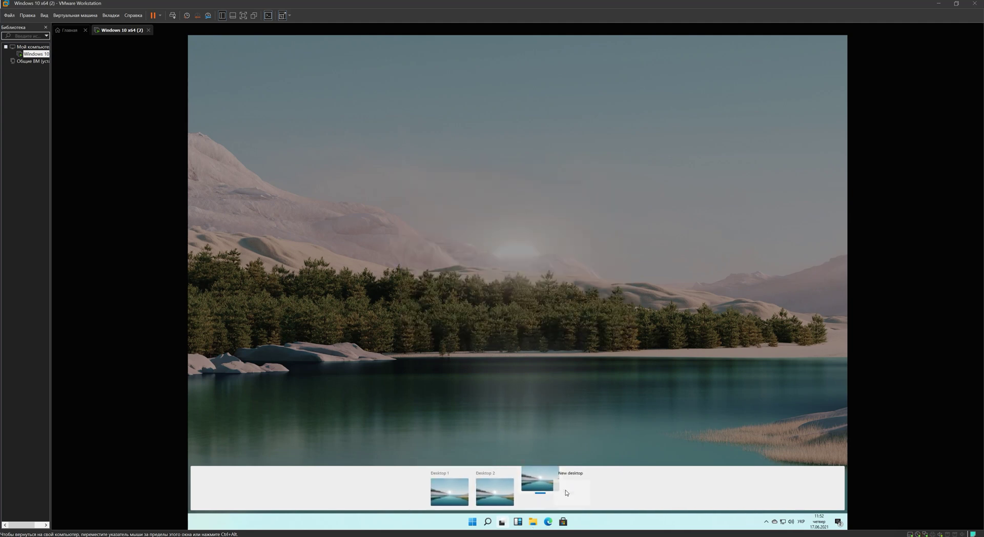
left_click(510, 495)
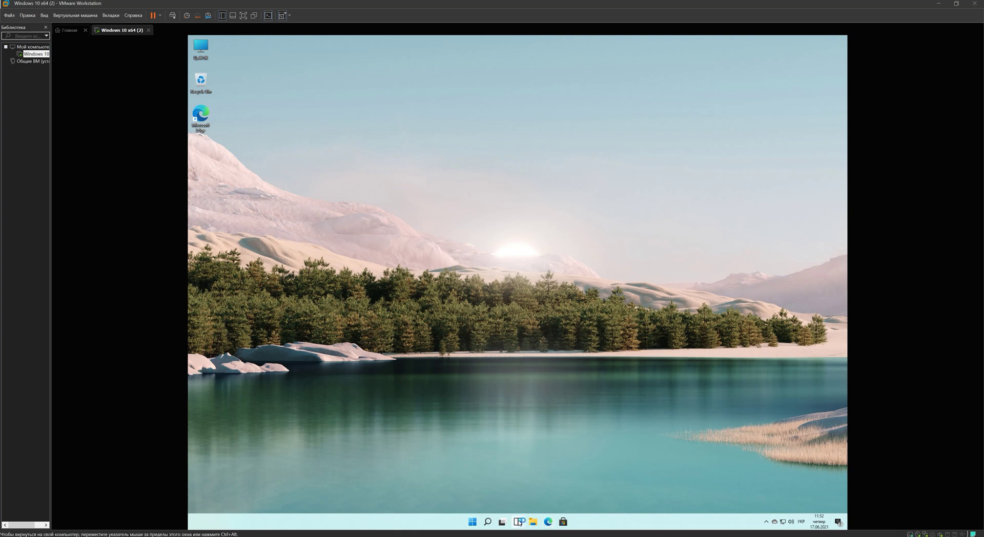
left_click(519, 522)
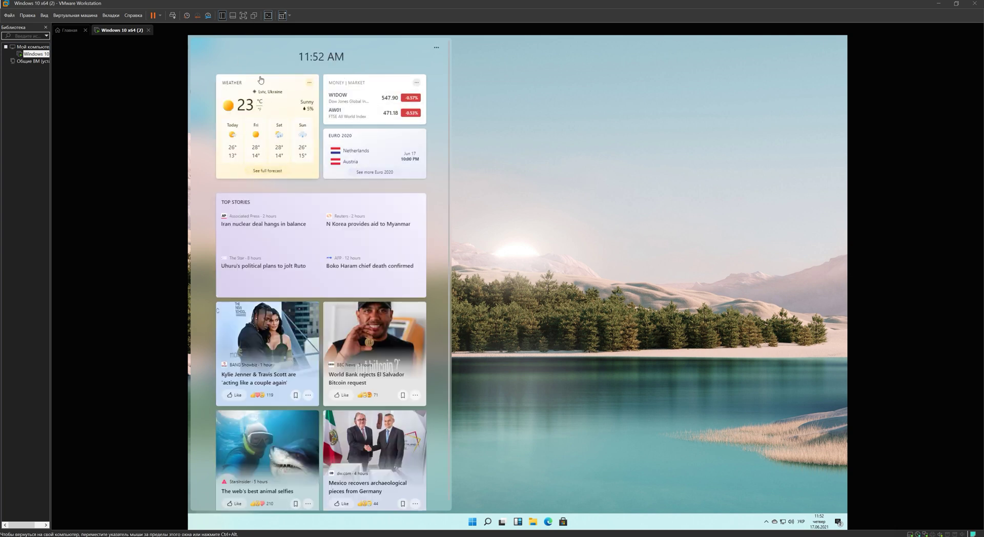
scroll(315, 235, "down", 1)
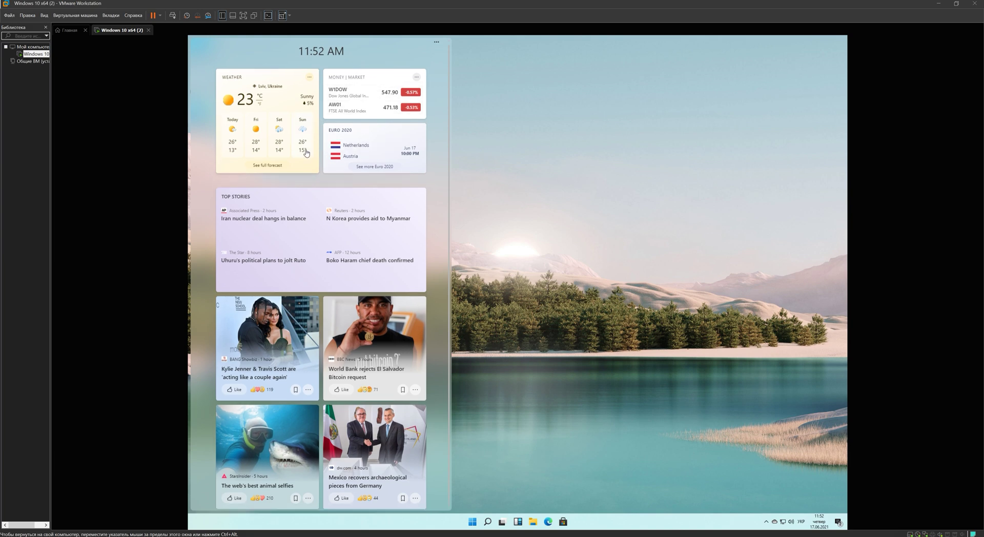
scroll(315, 235, "down", 10)
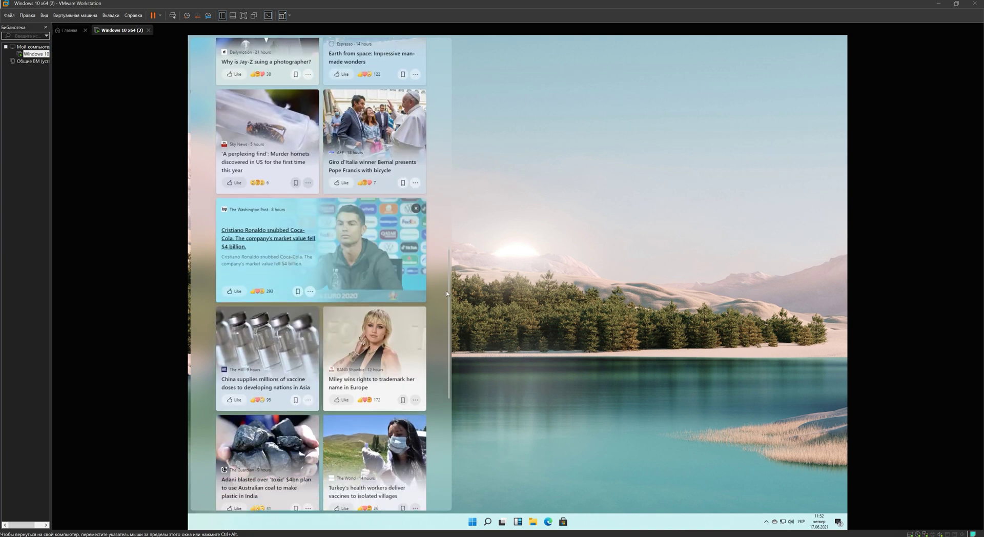
left_click_drag(450, 285, 451, 91)
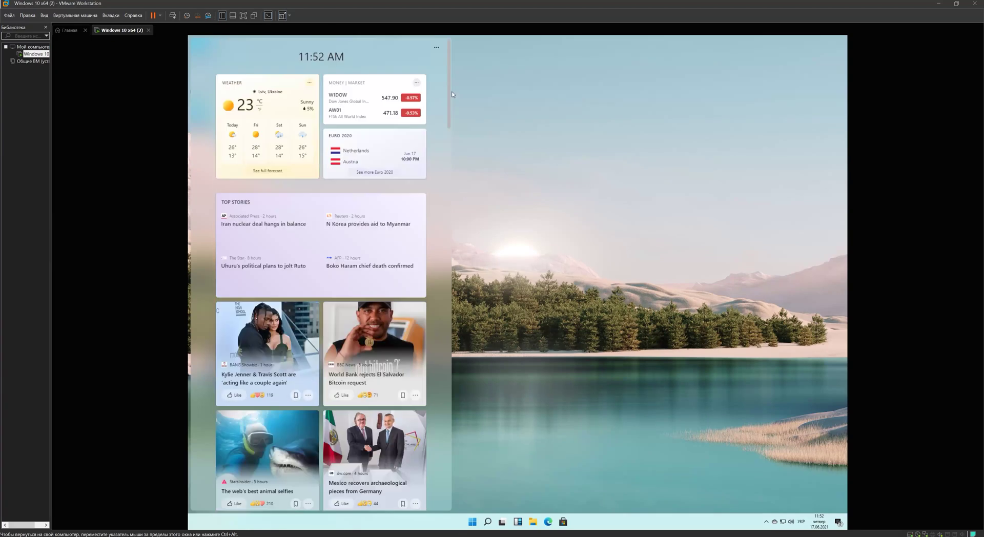
left_click(493, 463)
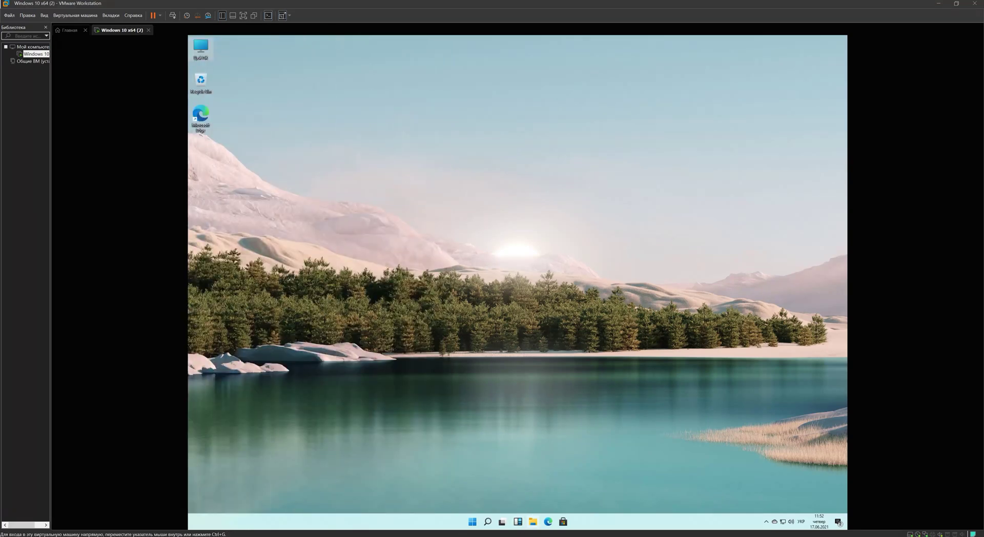
left_click(532, 521)
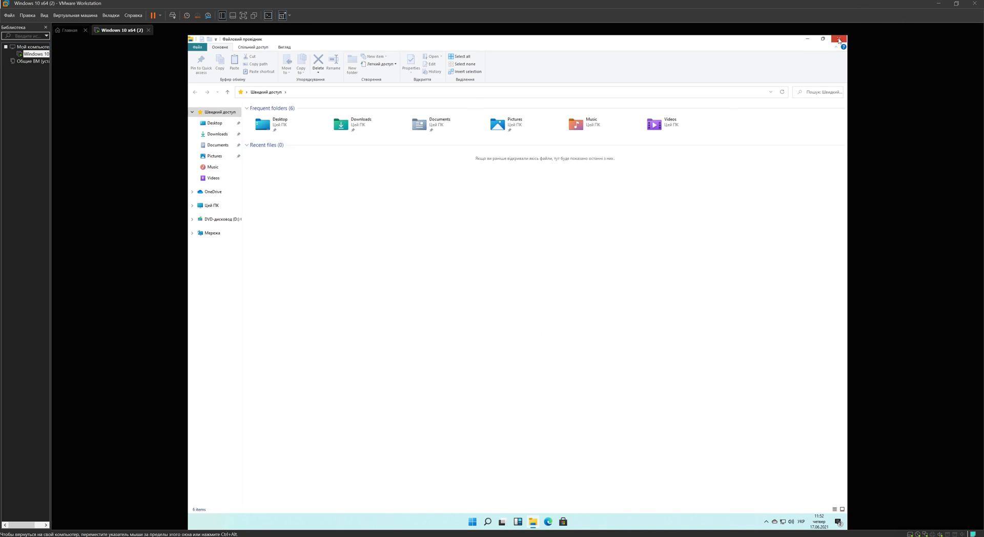
left_click(838, 39)
left_click(554, 522)
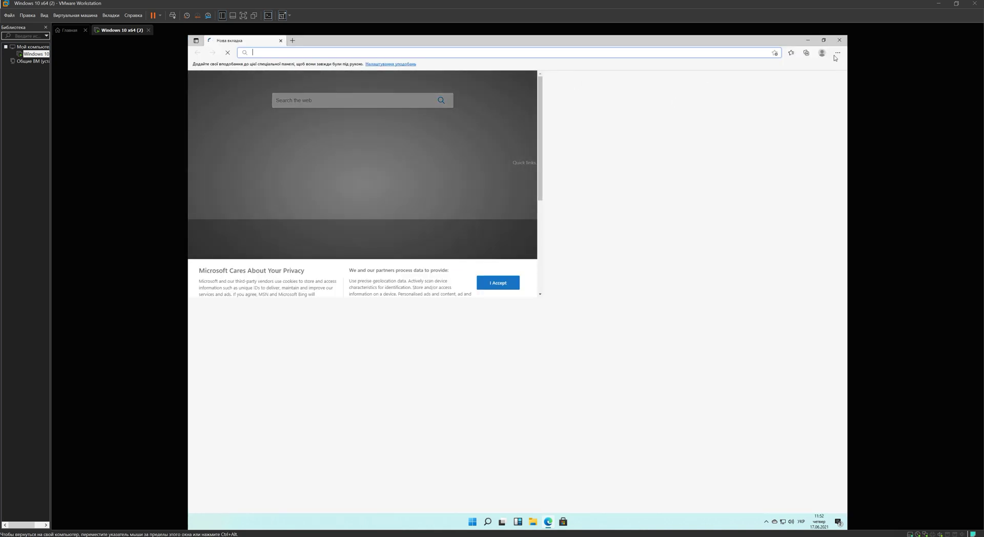
left_click(837, 53)
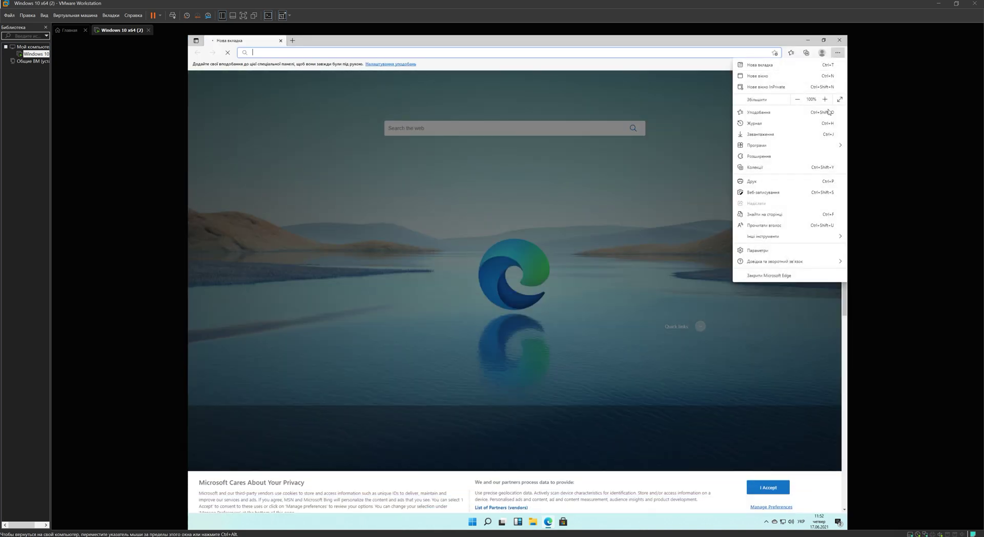
left_click(758, 250)
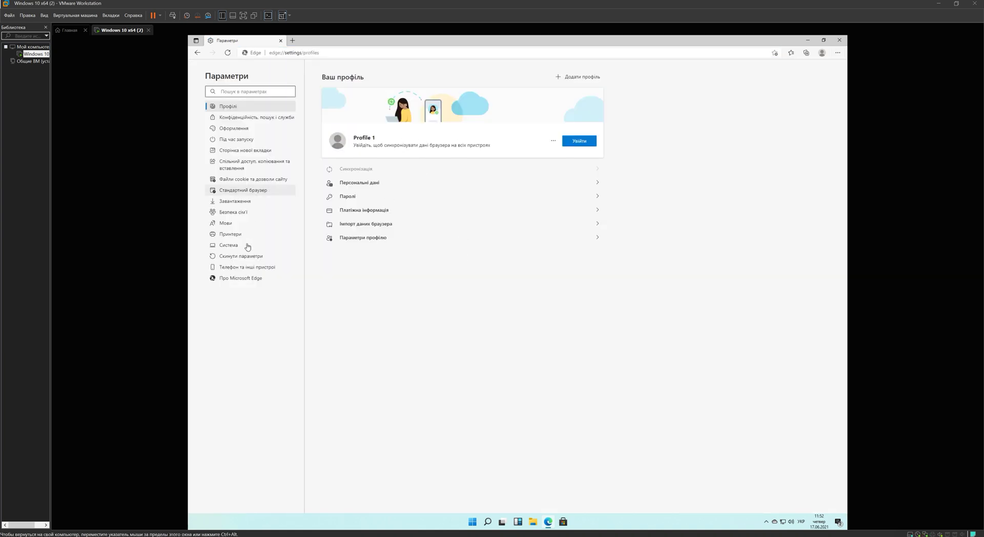
left_click(241, 279)
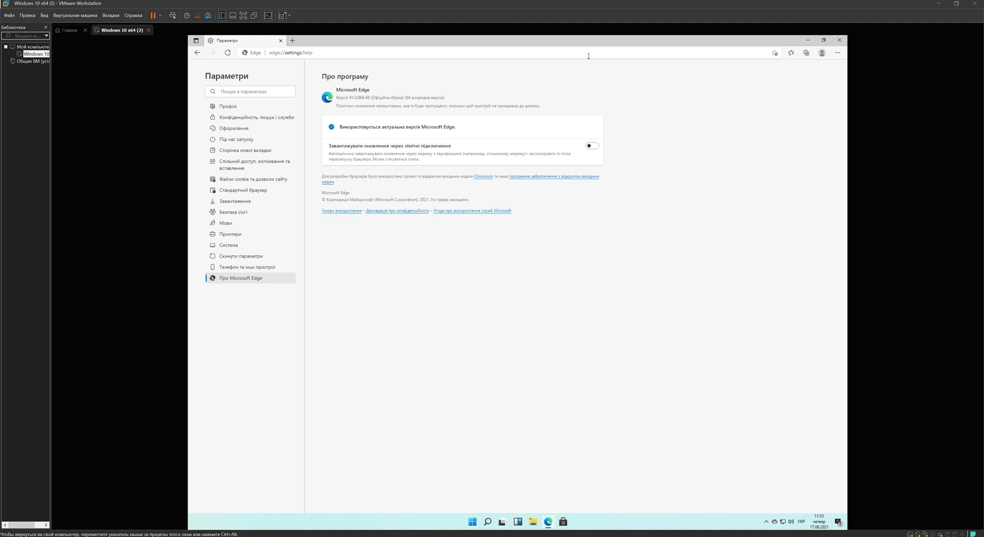
left_click(839, 44)
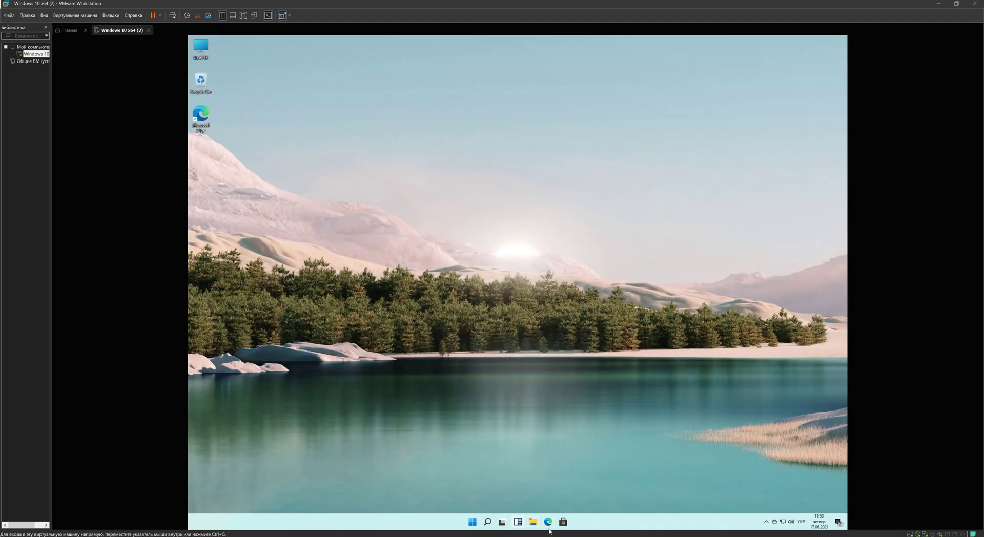
left_click(562, 521)
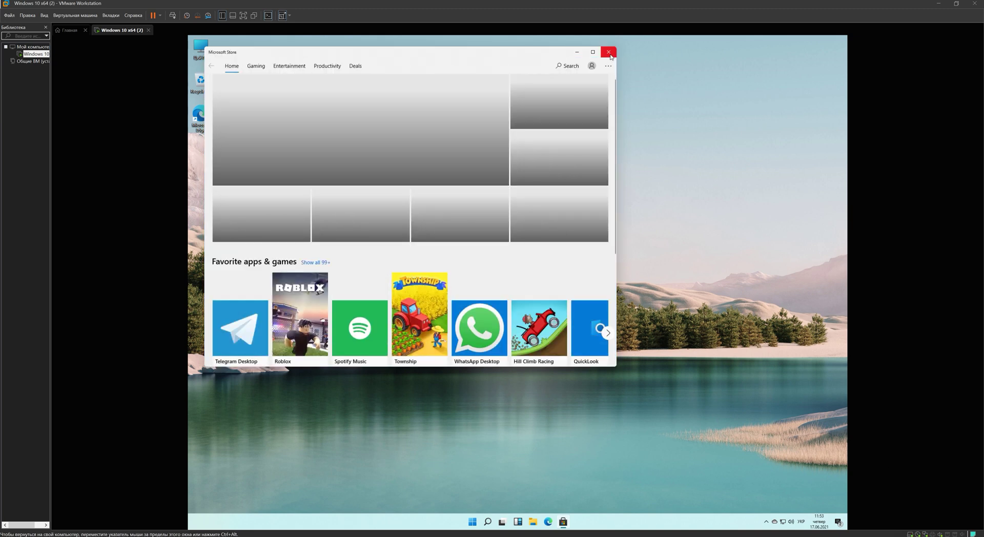
left_click(608, 52)
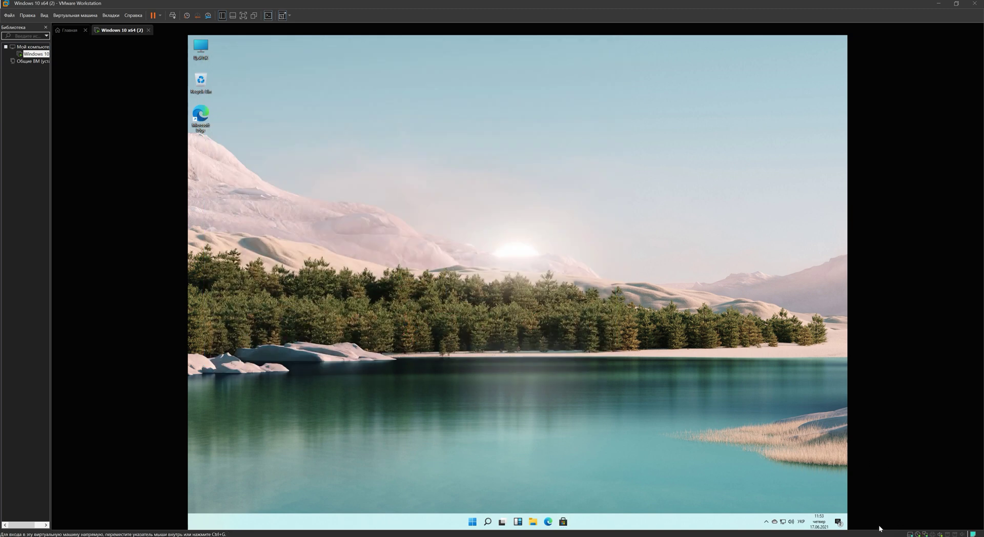
left_click(837, 522)
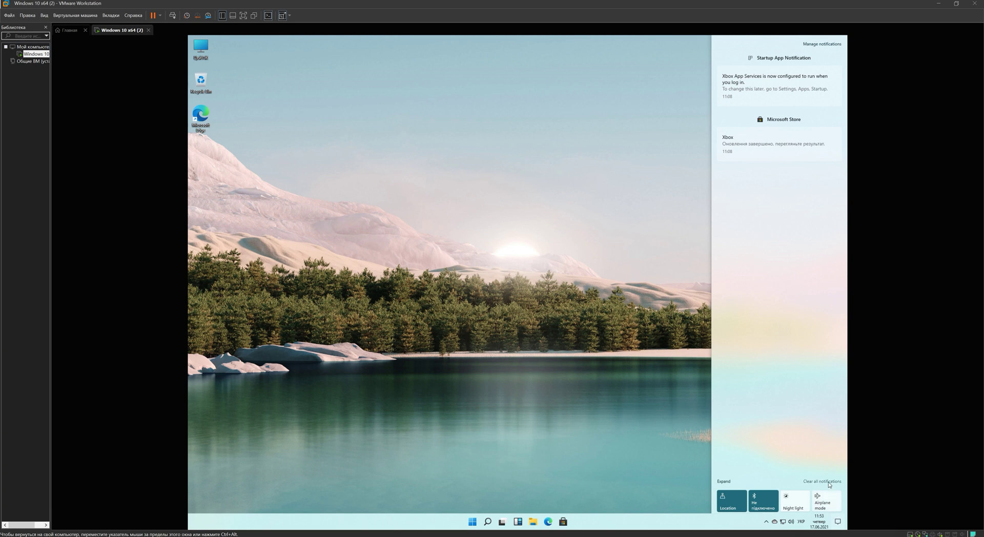
left_click(263, 149)
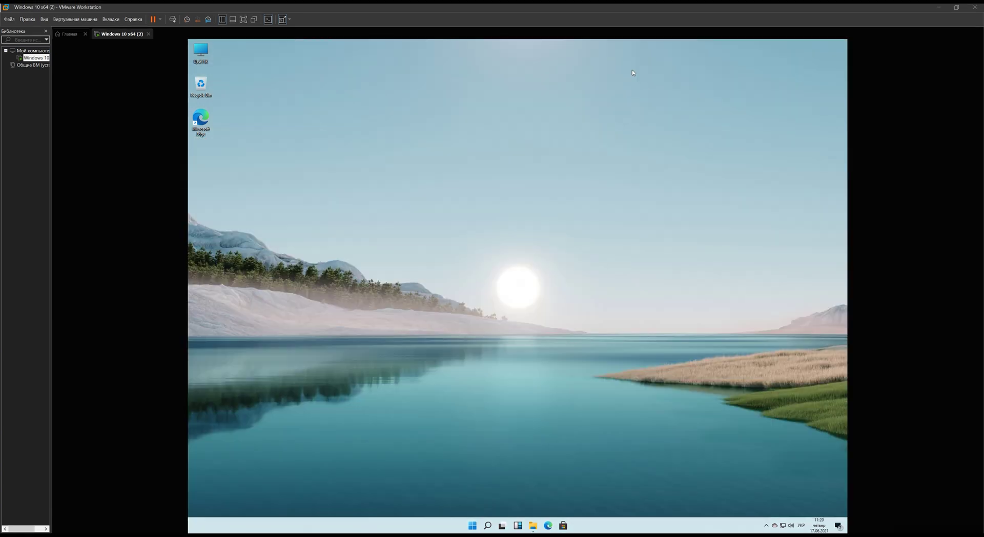